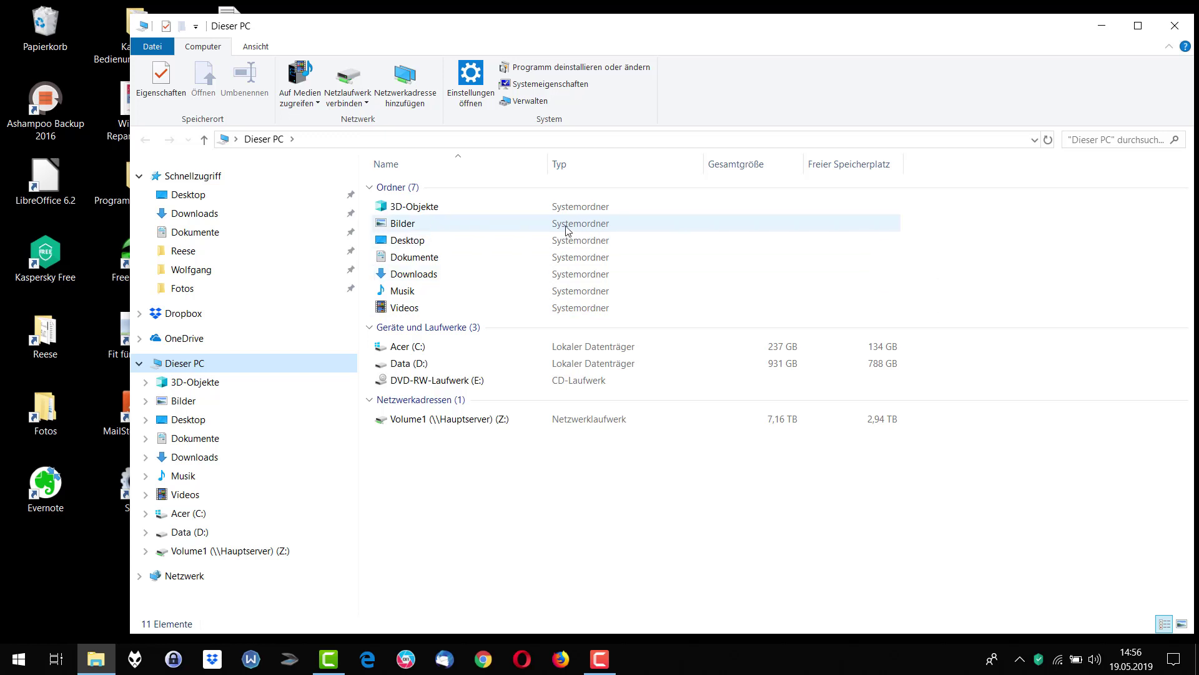
Highlight the Bilder, Desktop, Dokumente, Downloads, Musik and Videos system folders one after another in Dieser PC
click(407, 228)
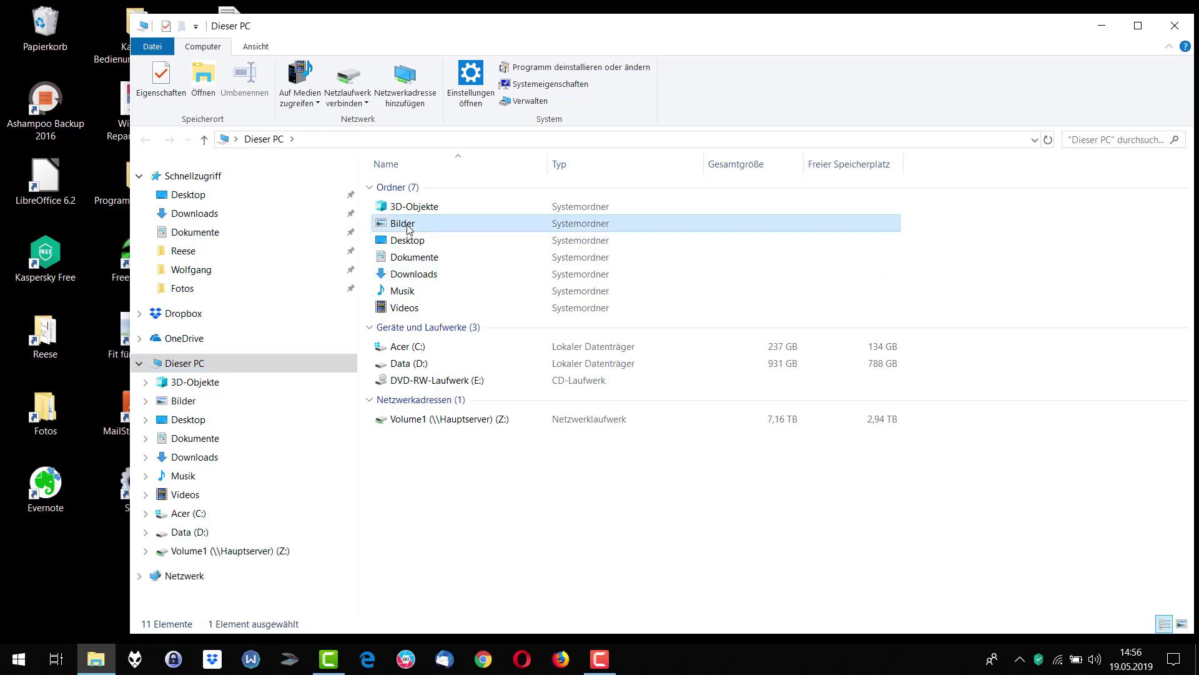
click(414, 243)
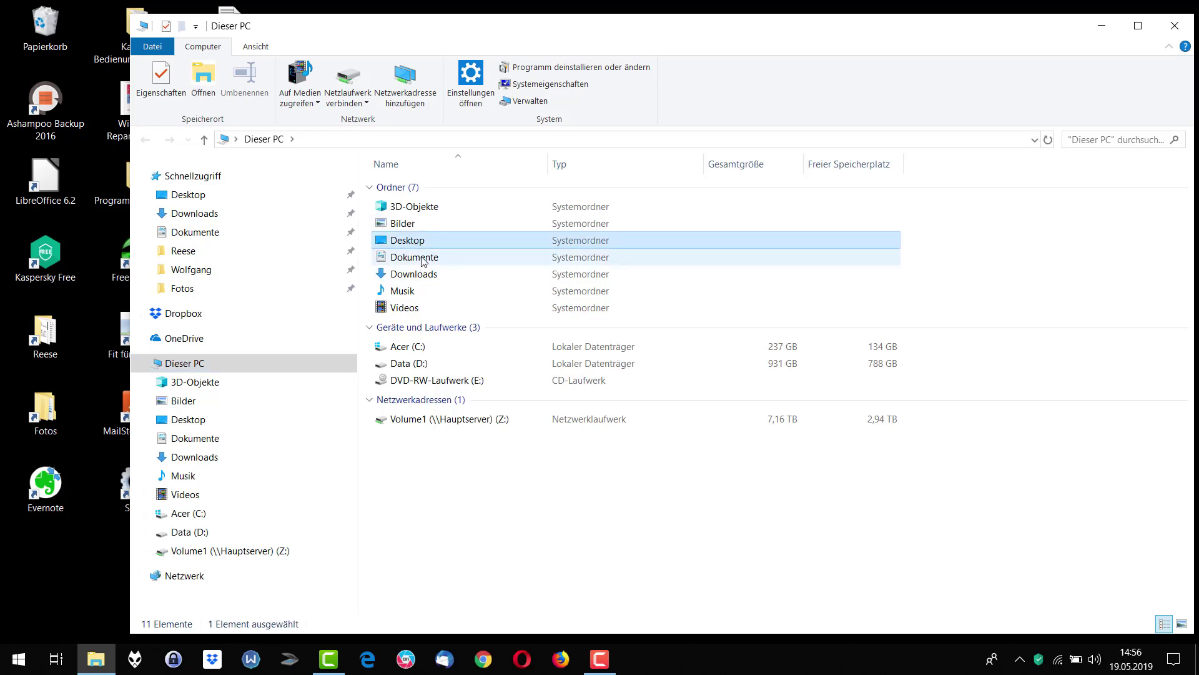
click(423, 258)
click(431, 278)
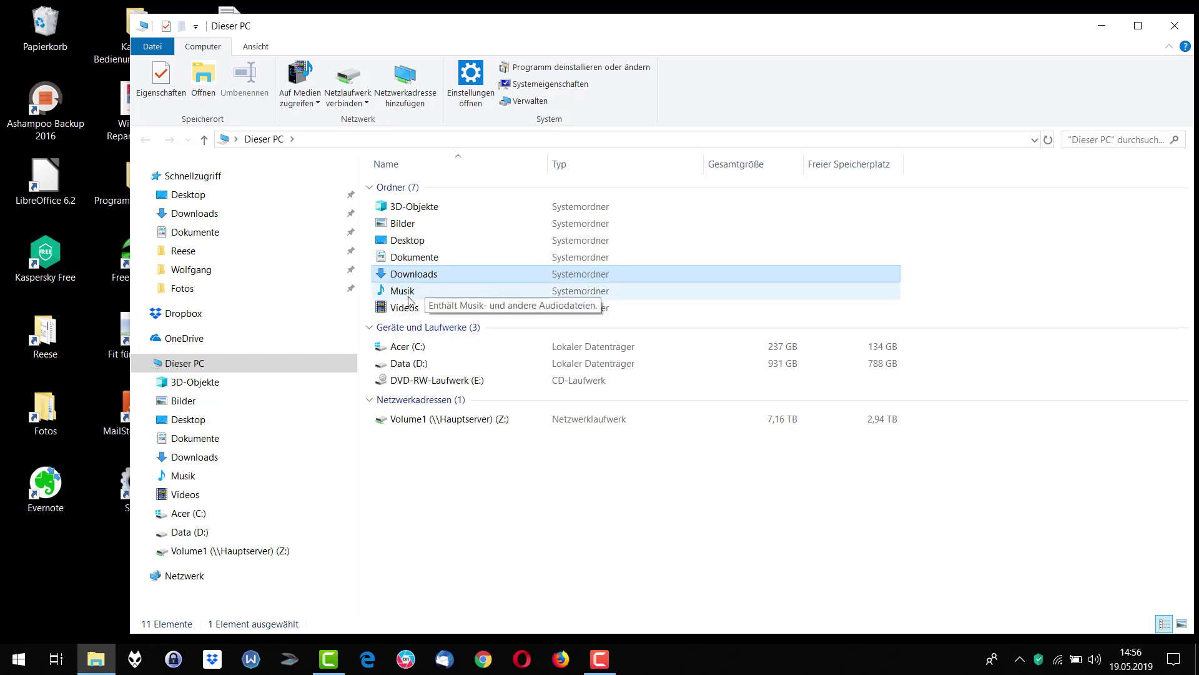
click(413, 292)
click(411, 313)
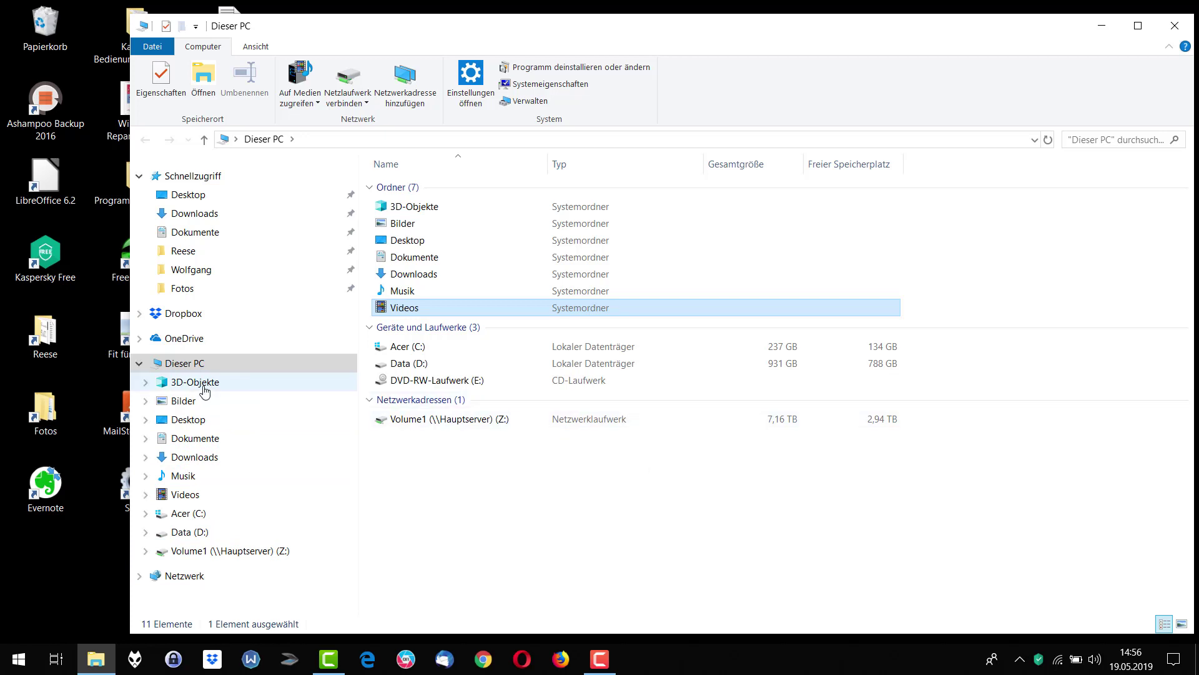
View the Dokumente folder, and the Archiv folder inside Fotos on drive Data (D:)
click(199, 440)
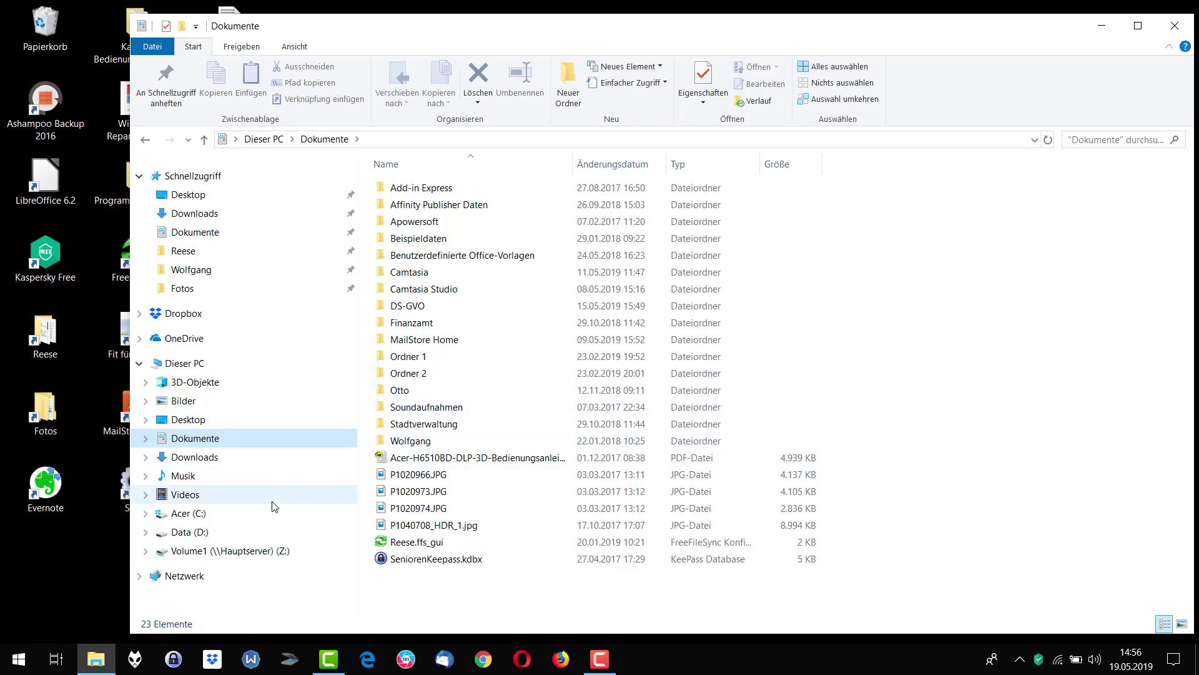
click(189, 532)
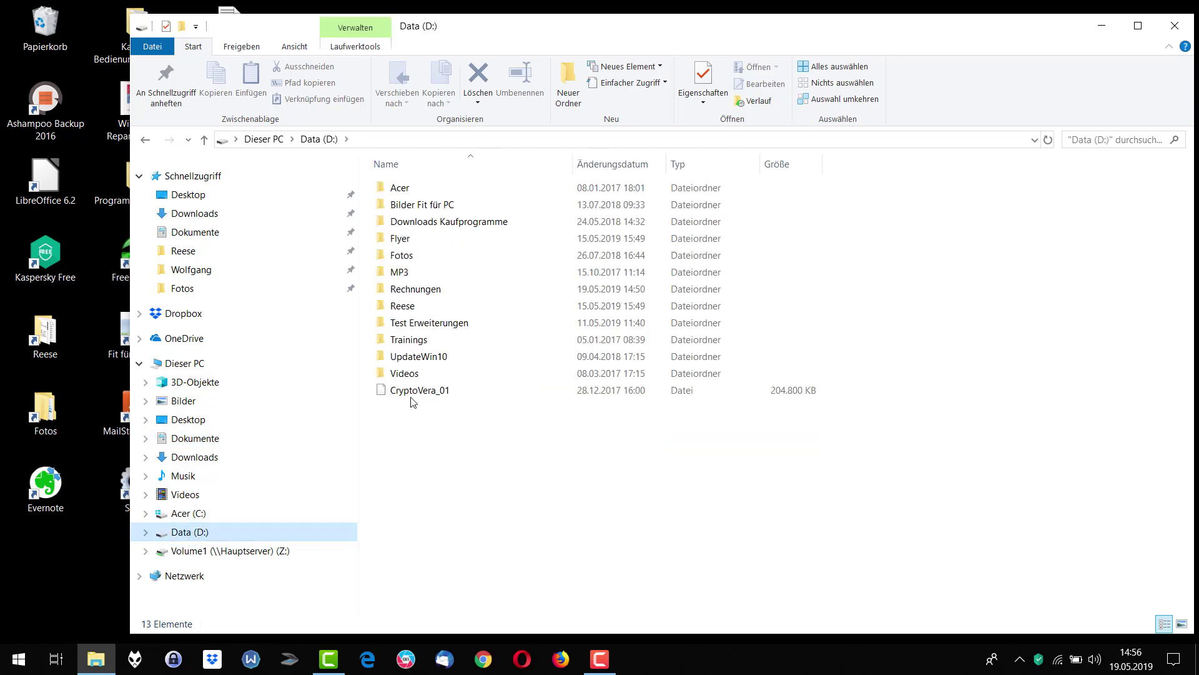
double_click(409, 258)
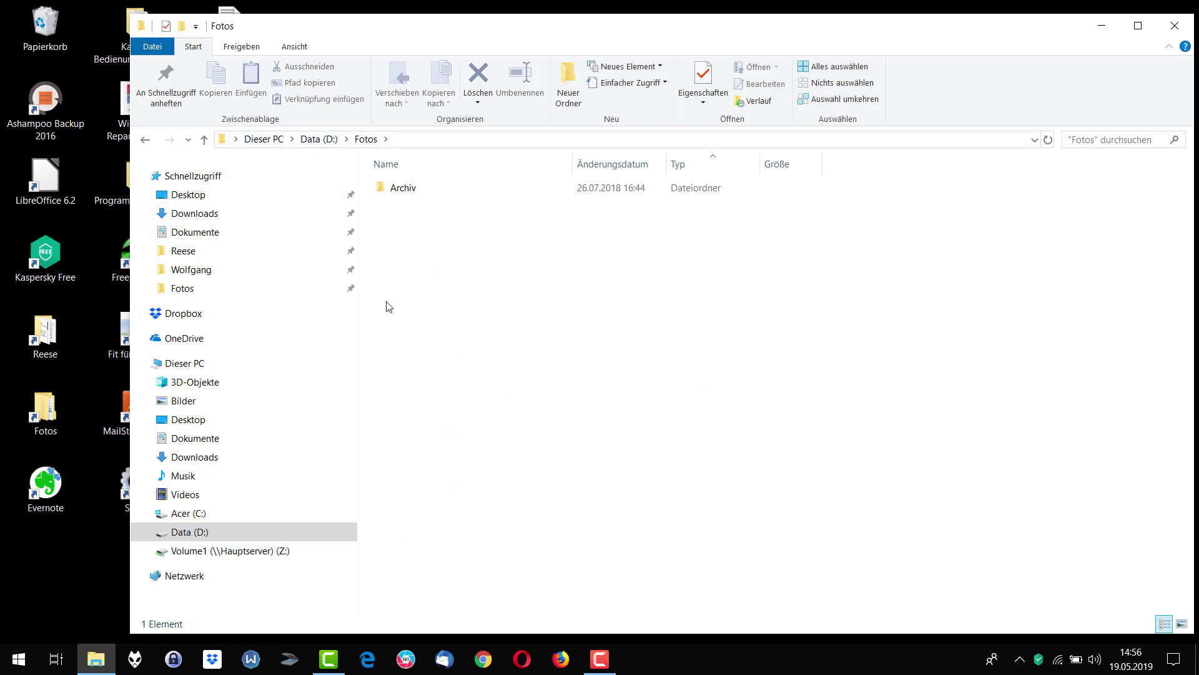
double_click(406, 189)
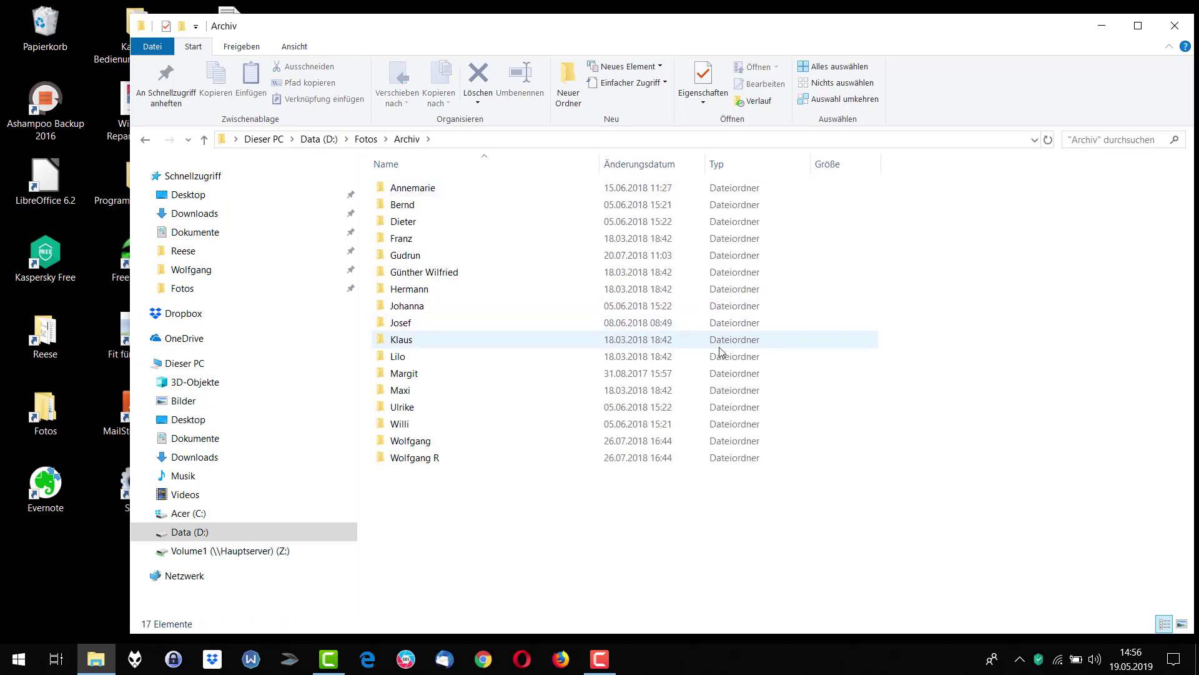
View the Downloads folder, and browse to the Seniorenbeirat profile folder under Benutzer on drive Acer (C:)
click(198, 459)
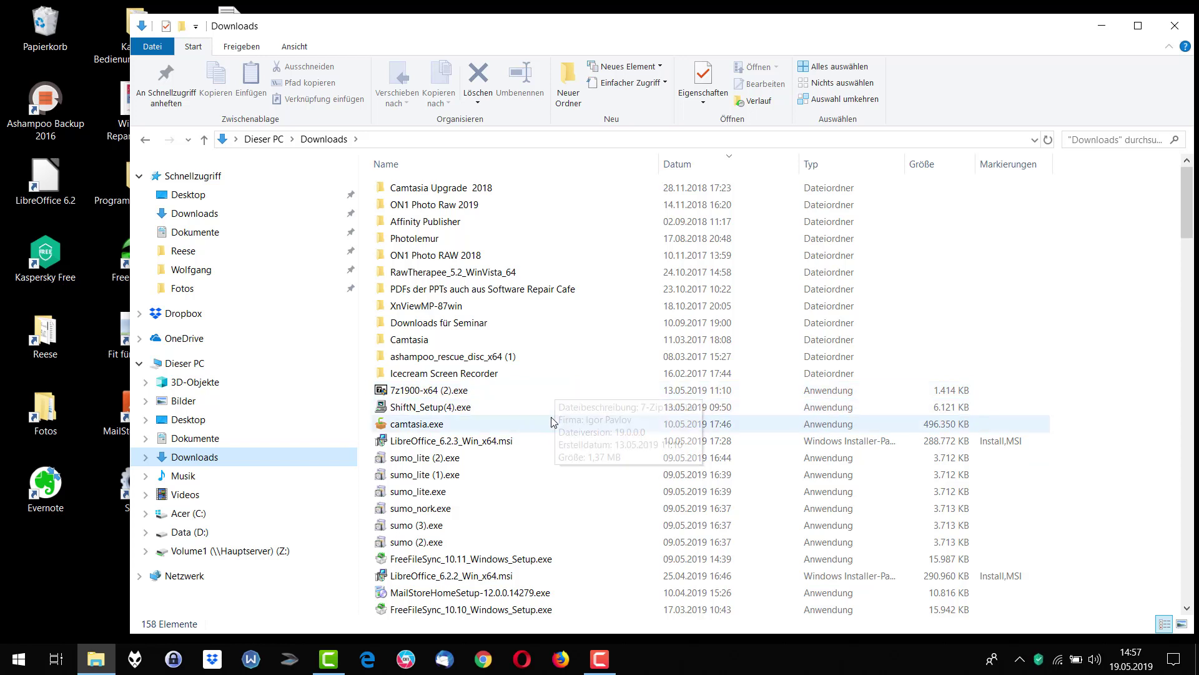
mouse_move(552, 424)
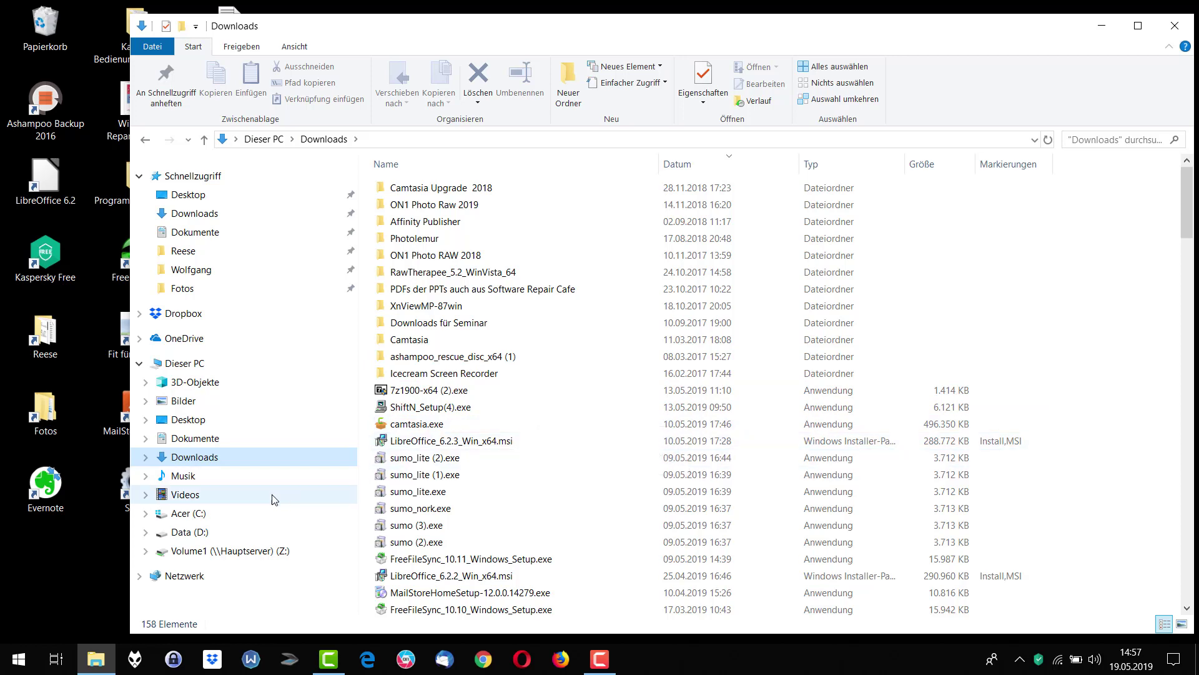
click(189, 514)
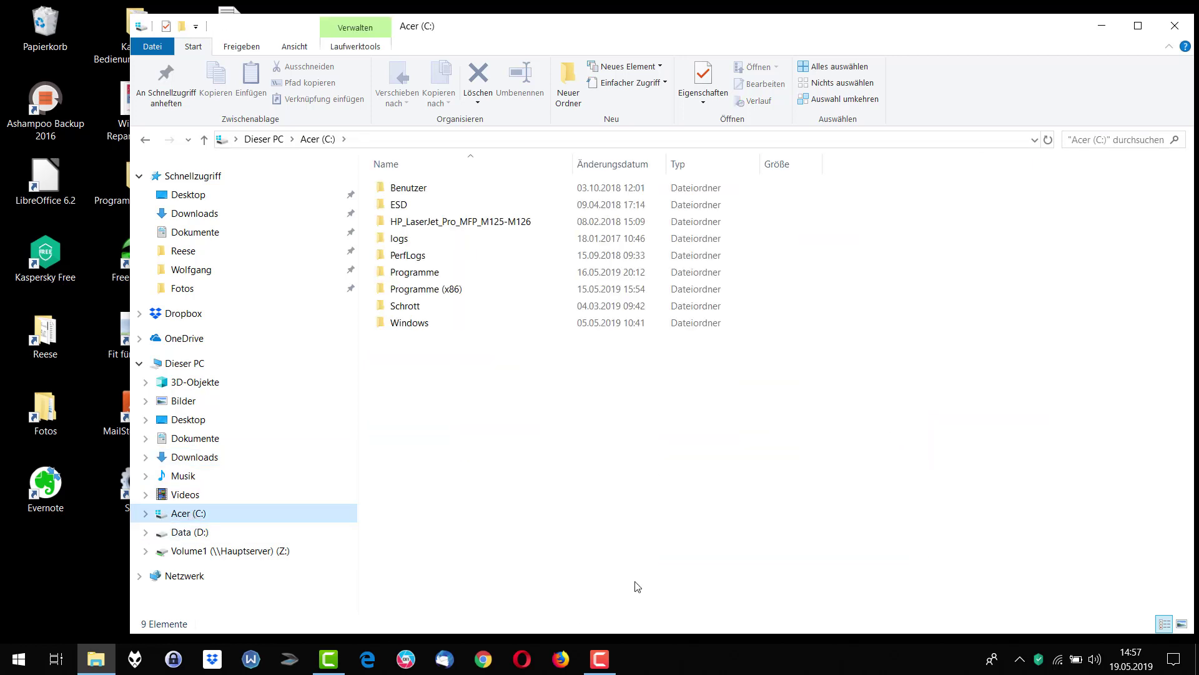
double_click(416, 191)
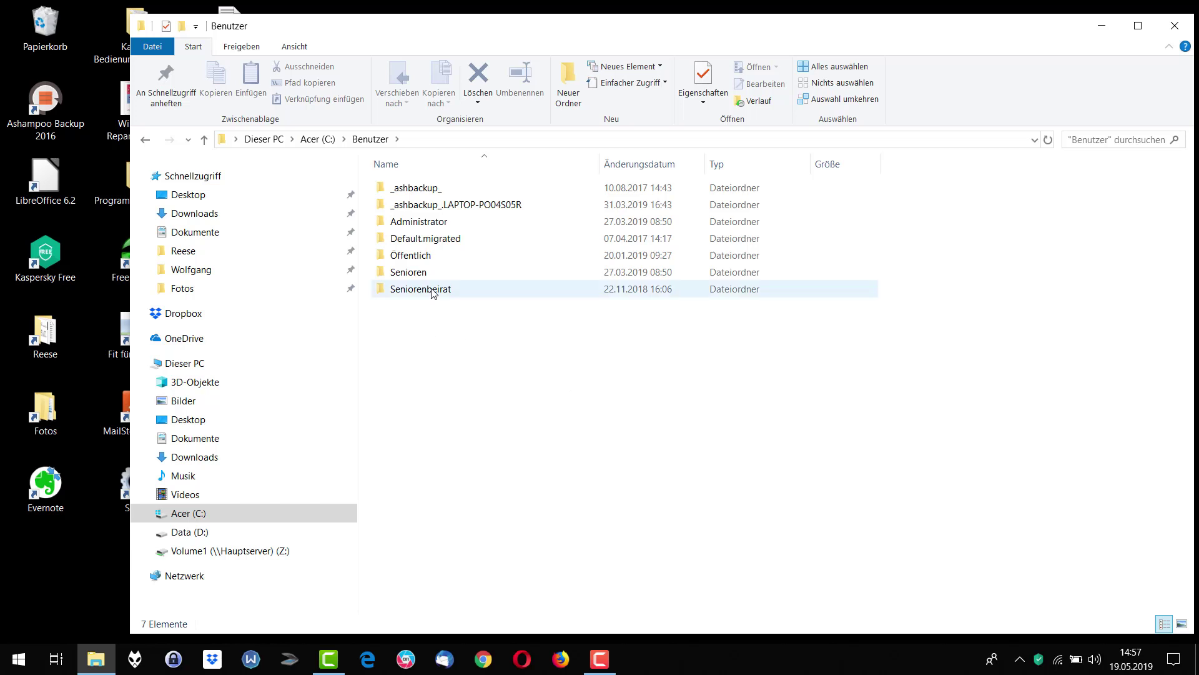
mouse_move(431, 292)
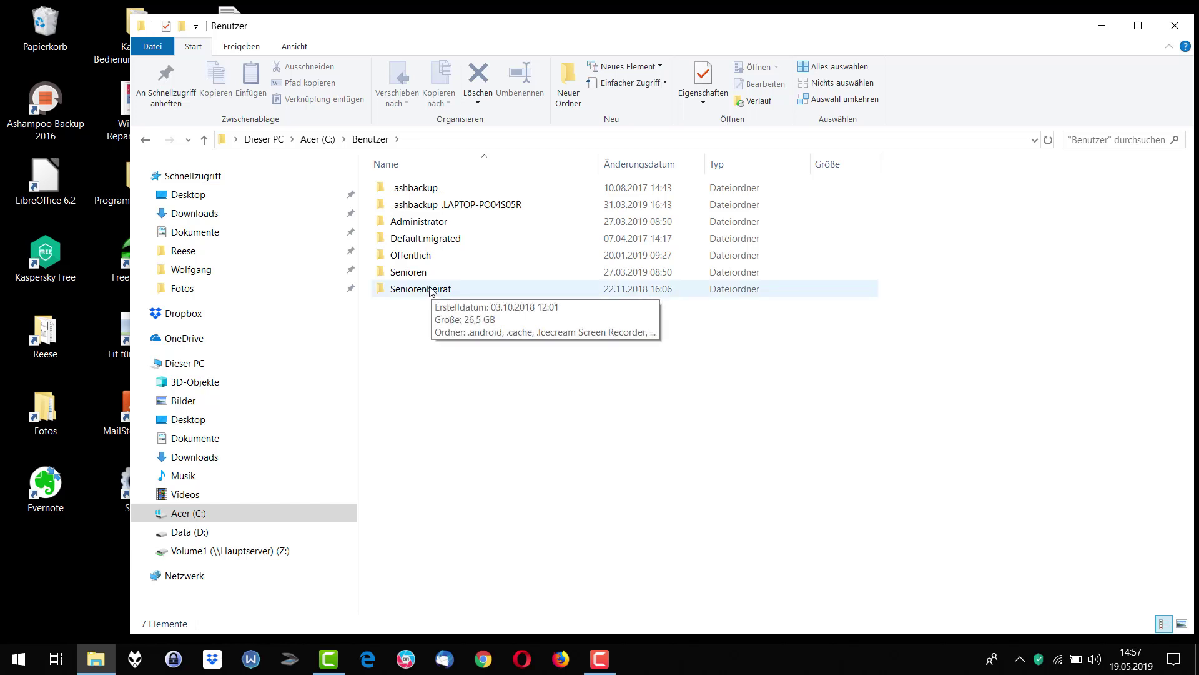
double_click(431, 291)
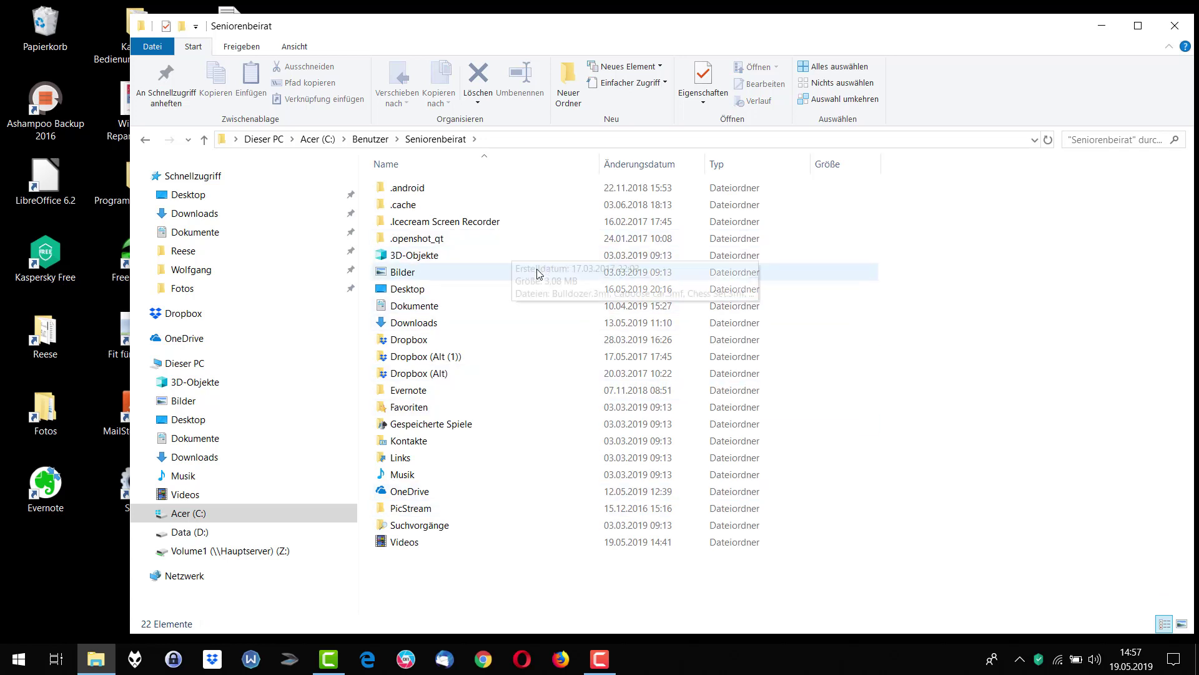
View the profile's Bilder folder and the Desktop entry under Dieser PC, and return to the Seniorenbeirat folder
click(404, 277)
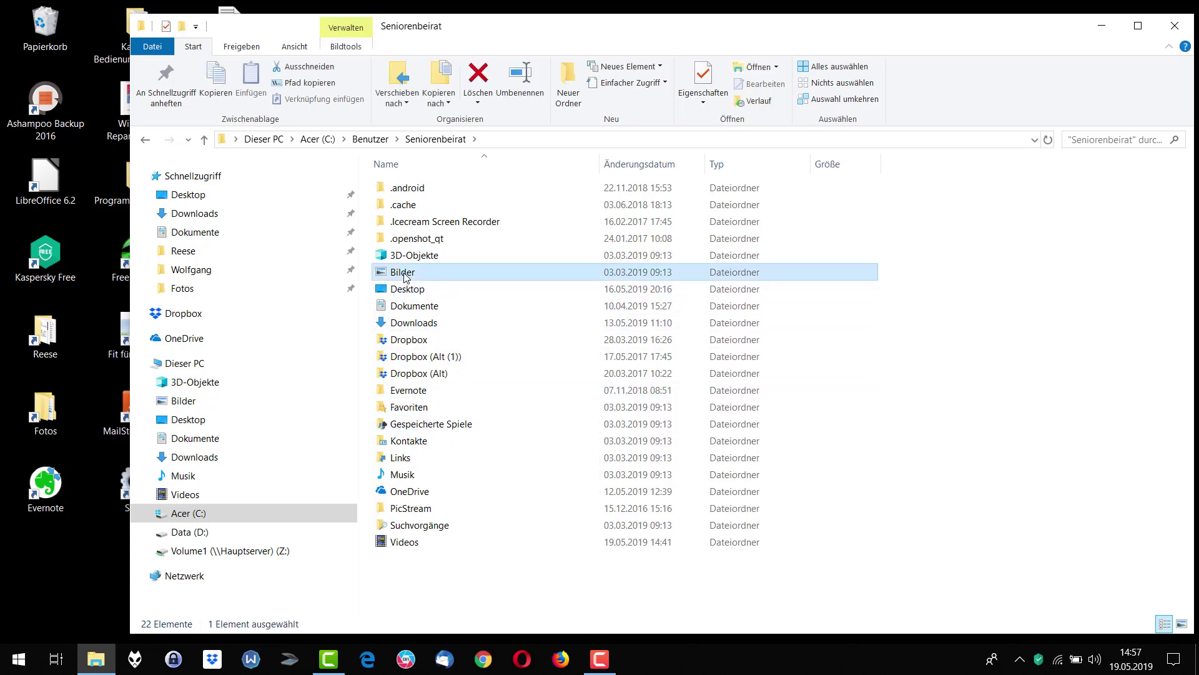
double_click(405, 277)
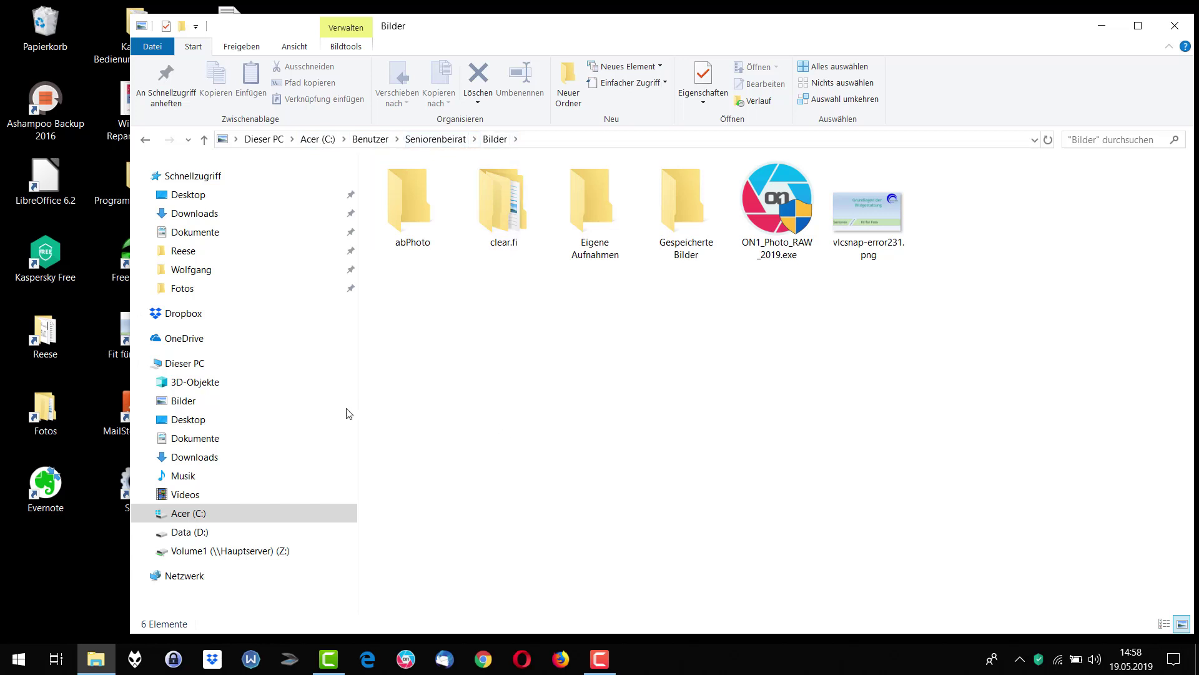
click(180, 421)
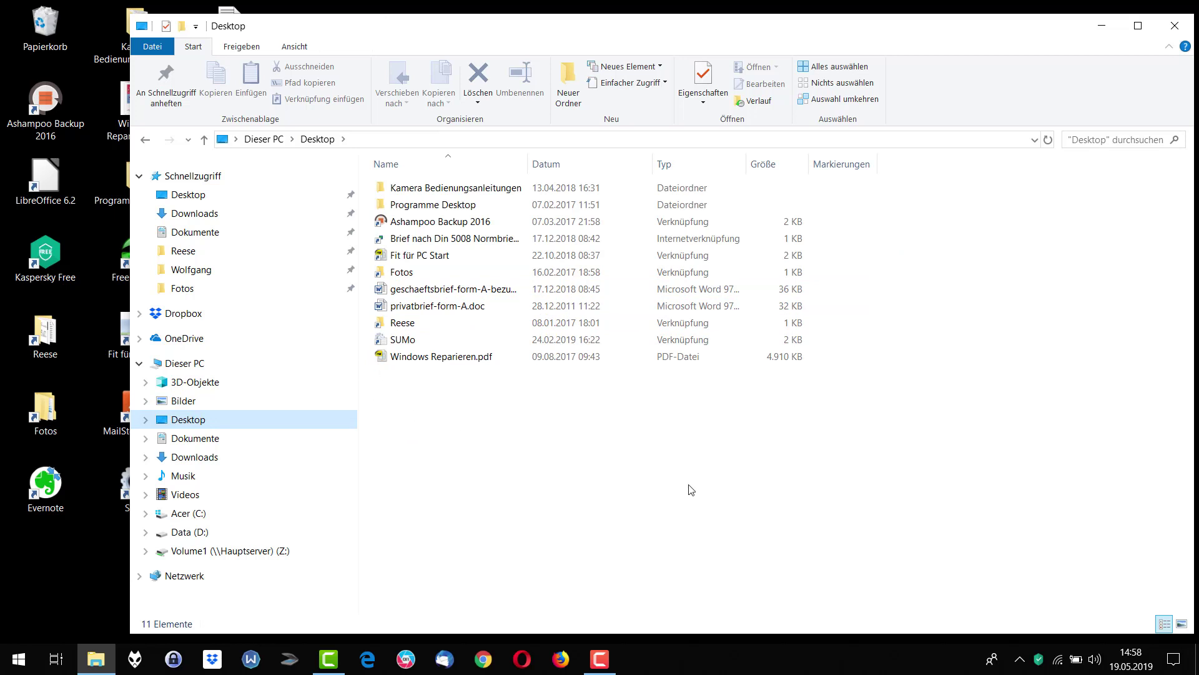
key(alt+Left)
key(alt+Left)
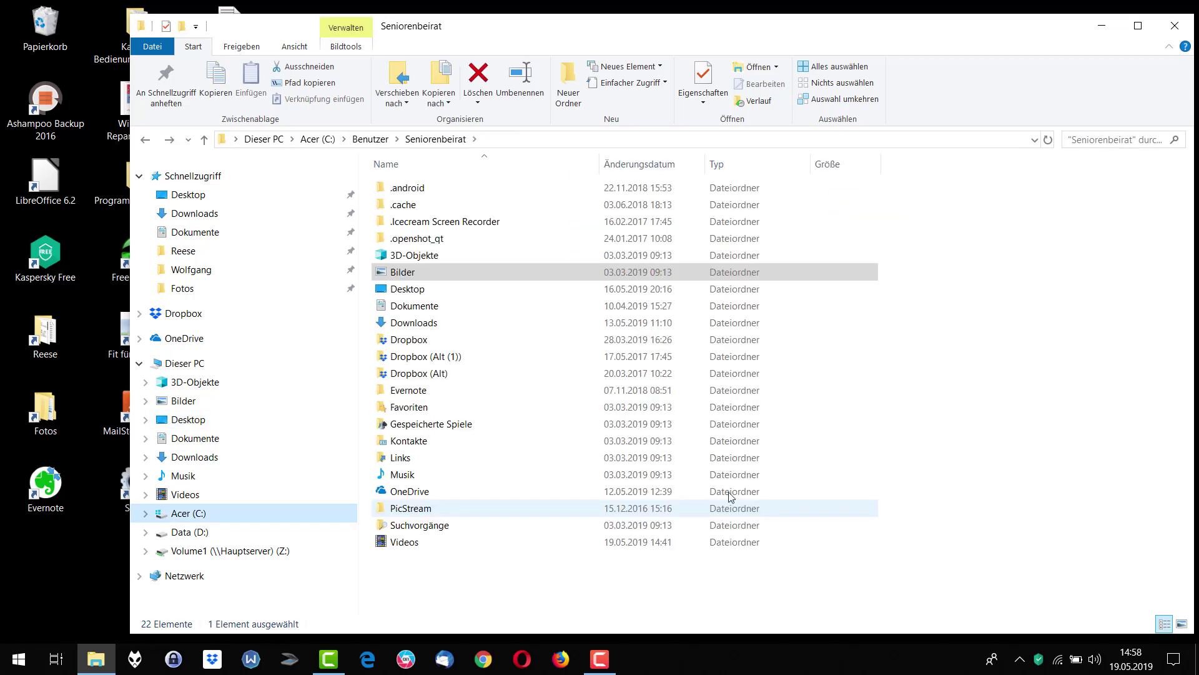
View the Desktop and Dokumente folders inside the Seniorenbeirat profile, going back to the profile folder after each
double_click(407, 290)
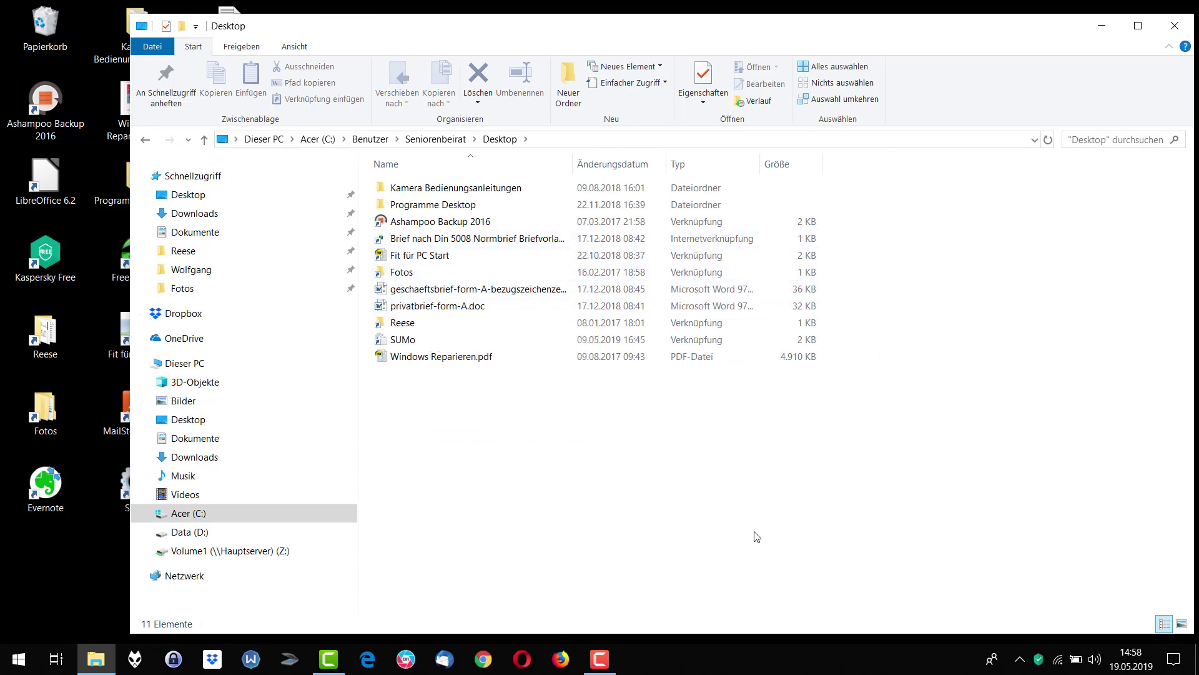
key(alt+Left)
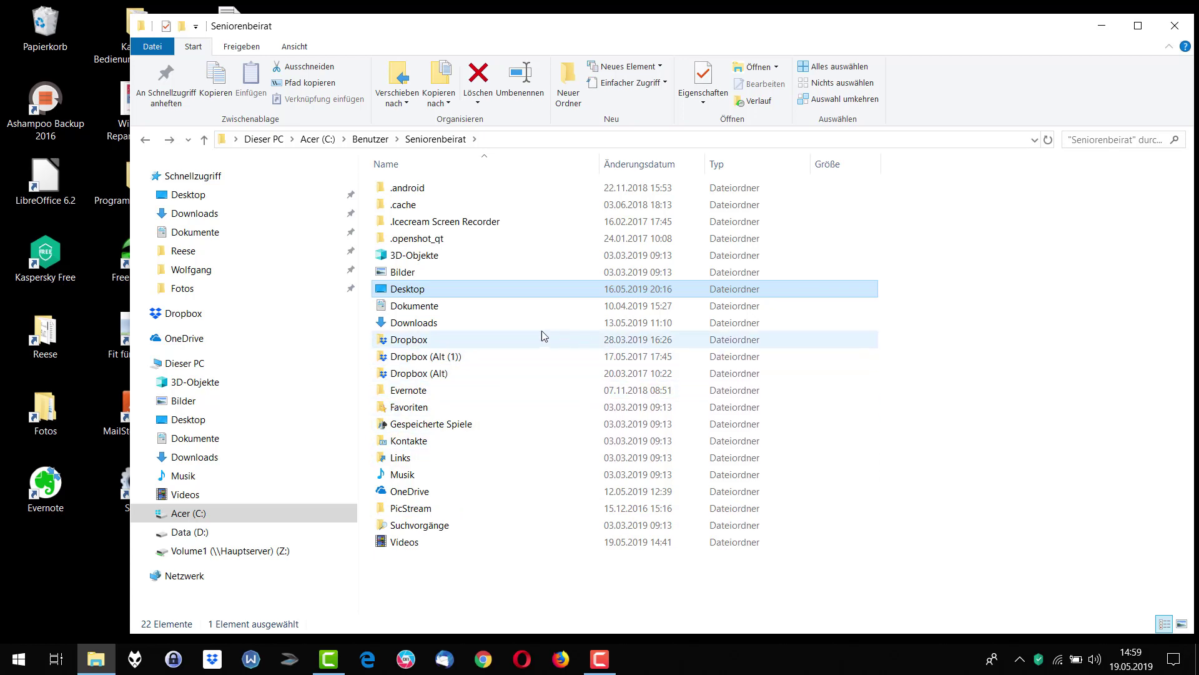
double_click(428, 306)
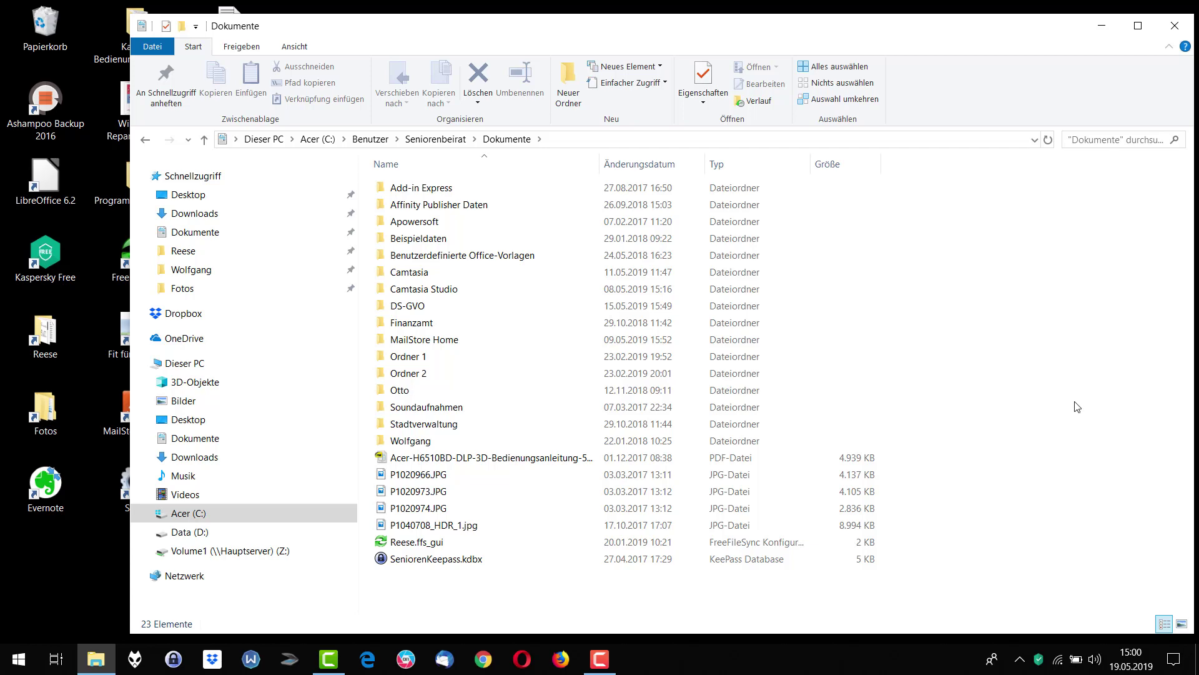
key(alt+Left)
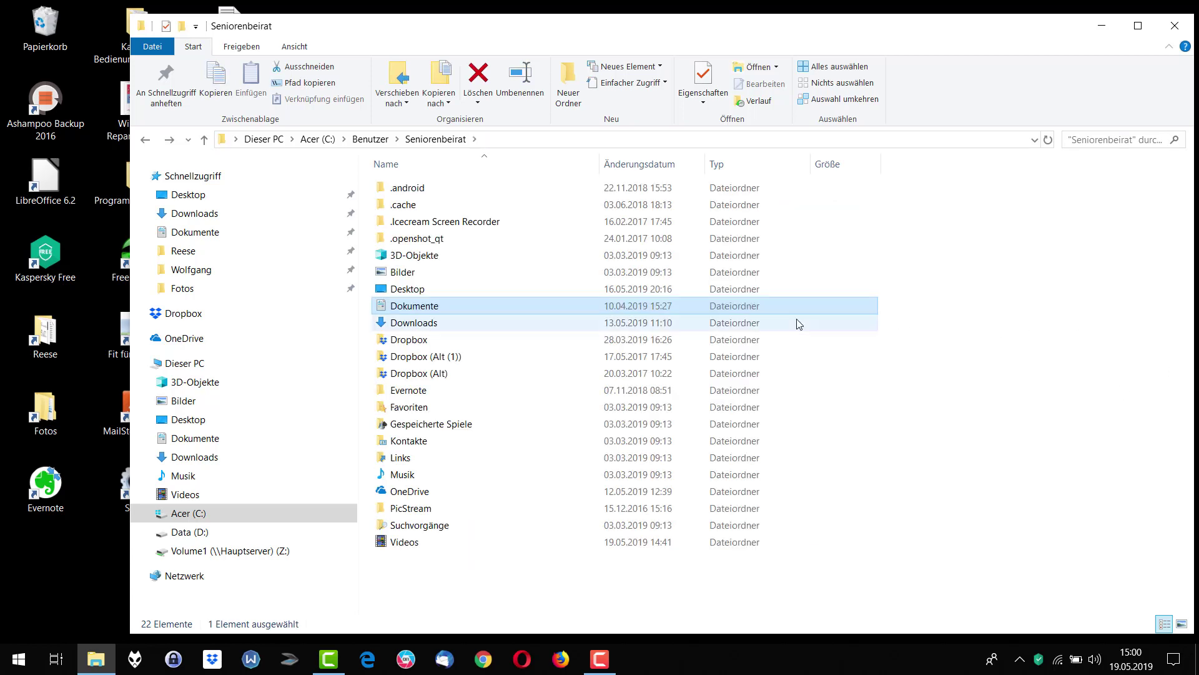
Compare the profile's Desktop folder with the actual desktop by minimizing and restoring the window, and return to Seniorenbeirat
double_click(417, 294)
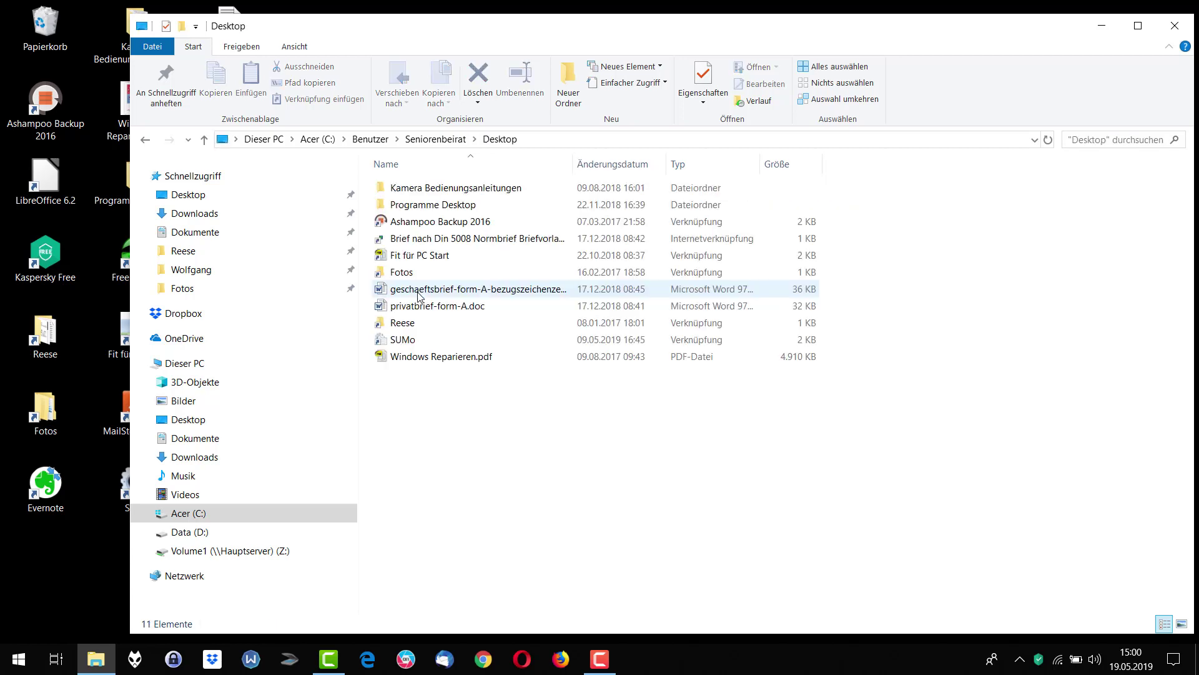
click(1102, 26)
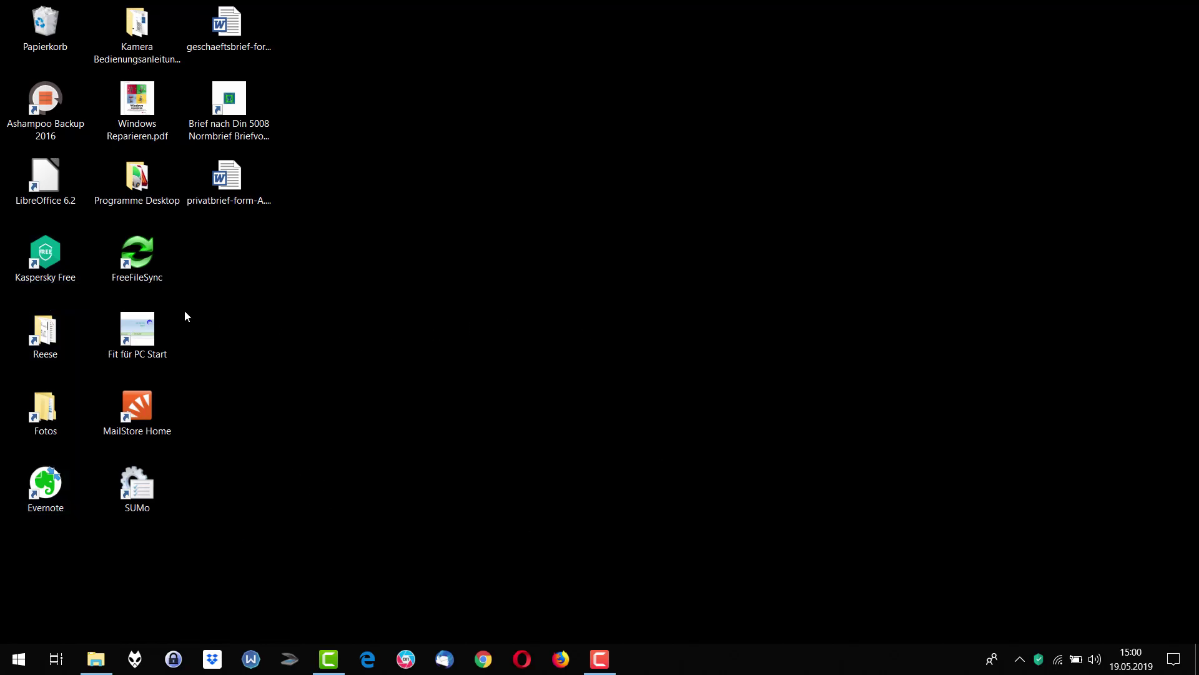
click(95, 661)
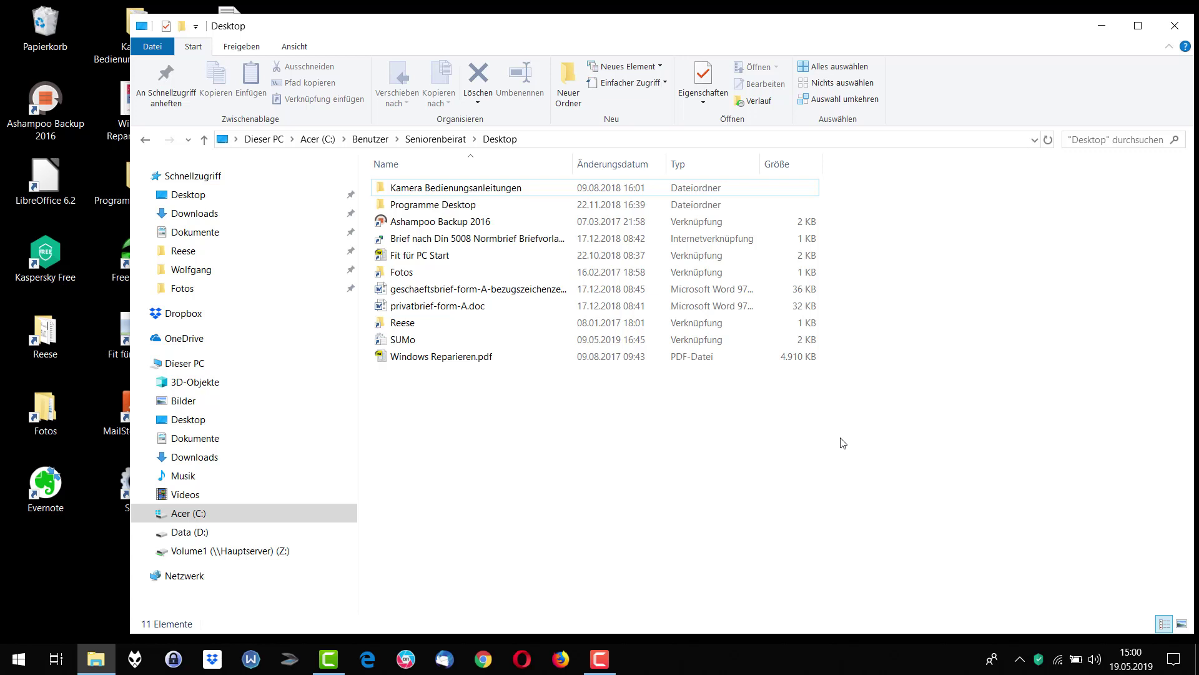
key(BackSpace)
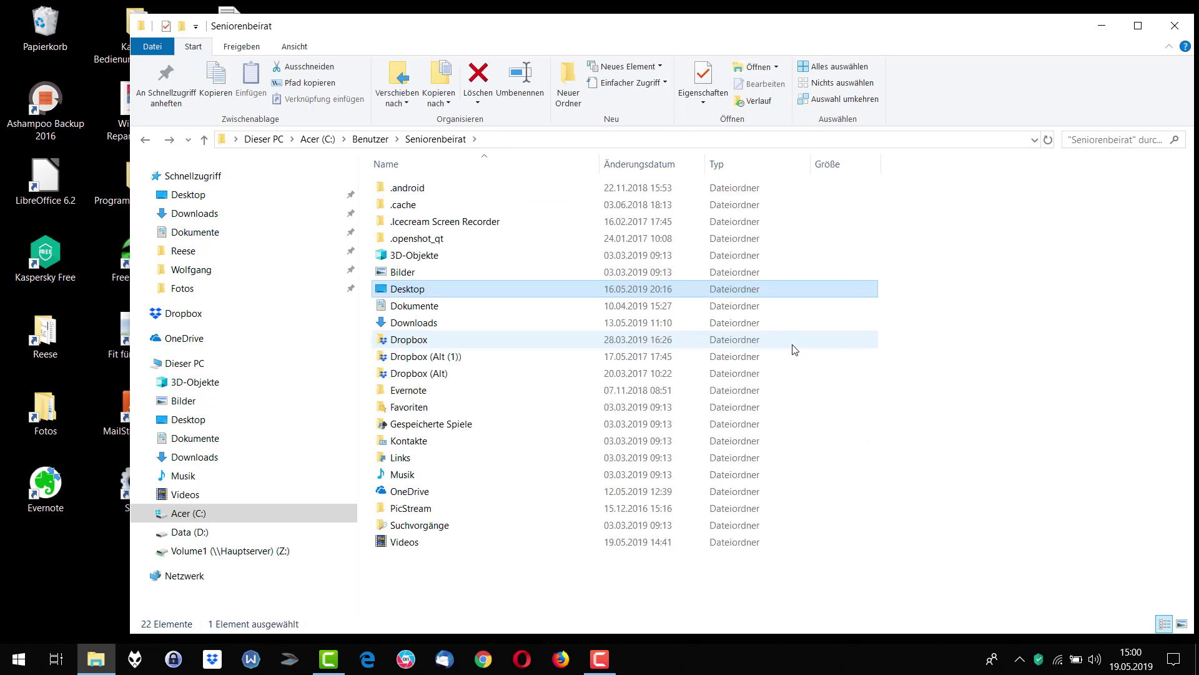
Show the commands available for the Bilder folder in Seniorenbeirat, and dismiss them without choosing one
click(411, 273)
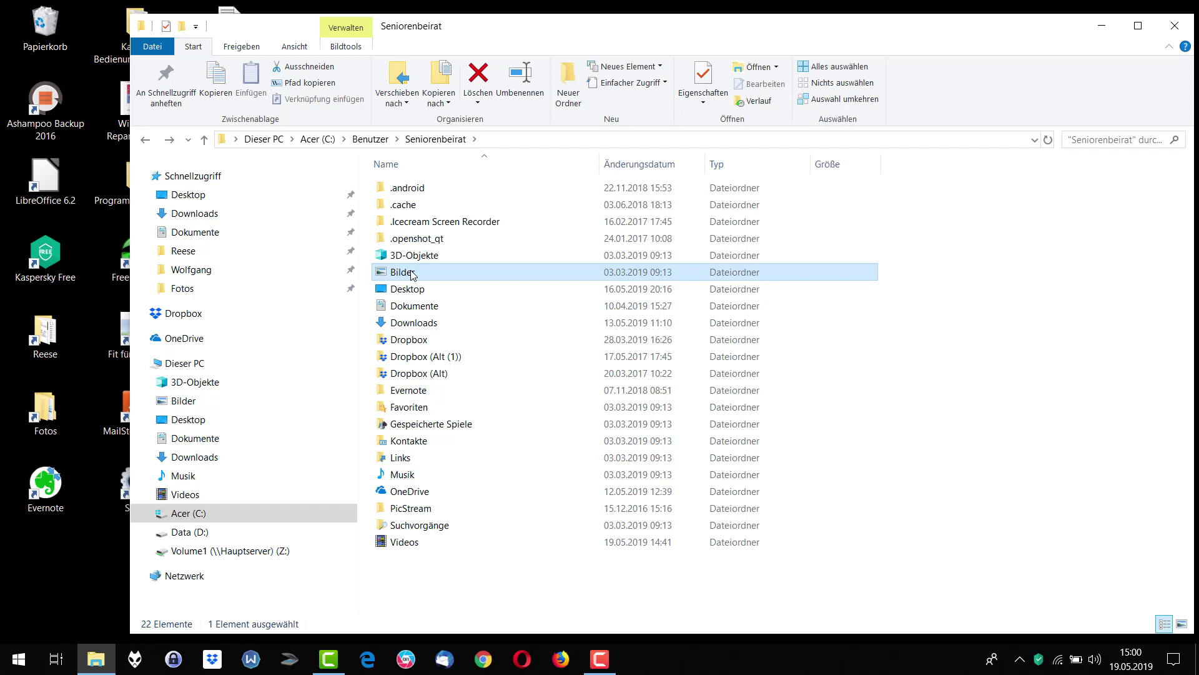
right_click(399, 278)
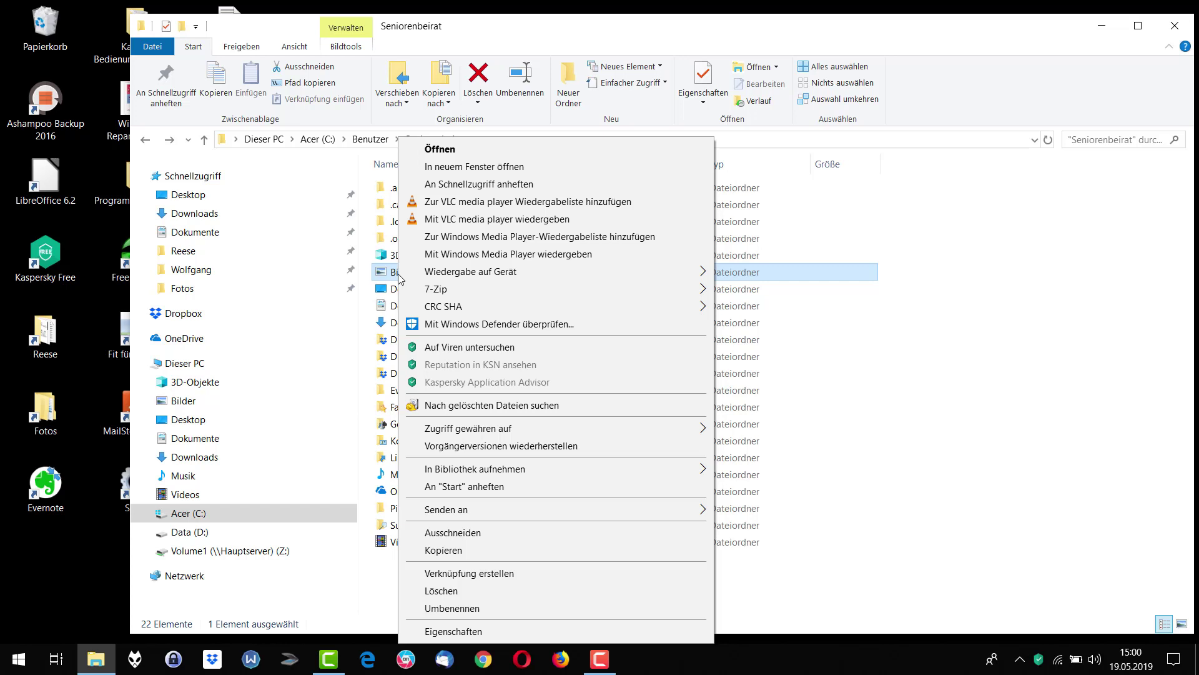
click(917, 33)
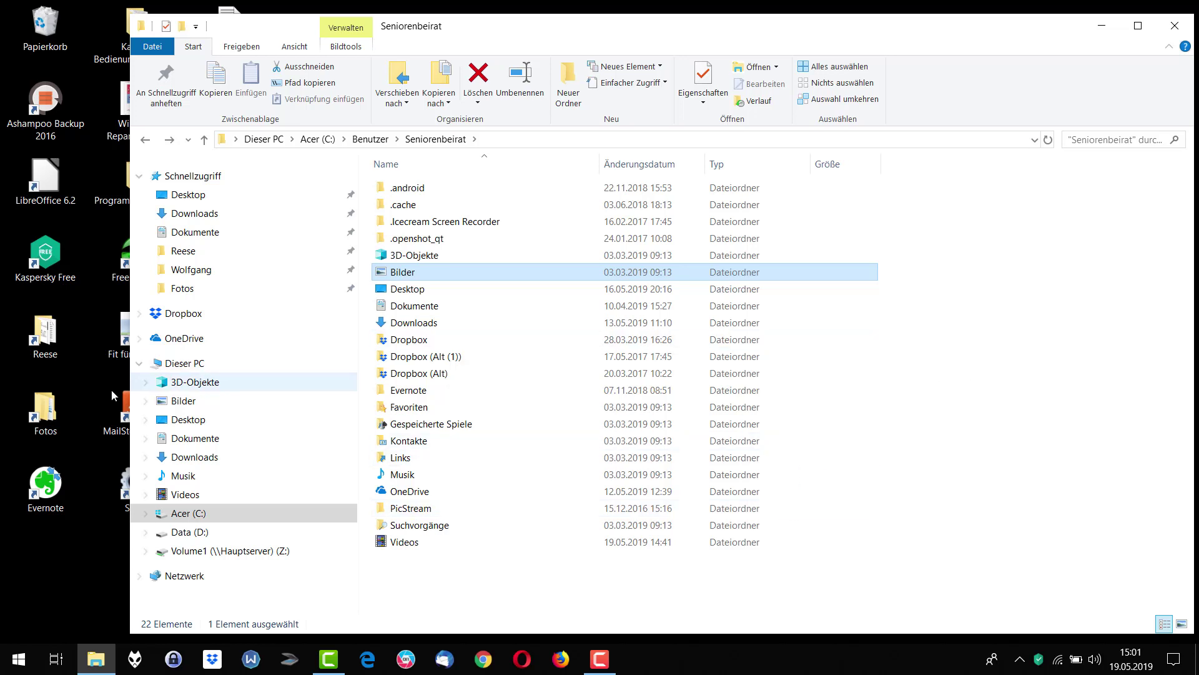
Display Dieser PC and the contents of drive Data (D:), and collapse and re-expand the Schnellzugriff group
click(184, 364)
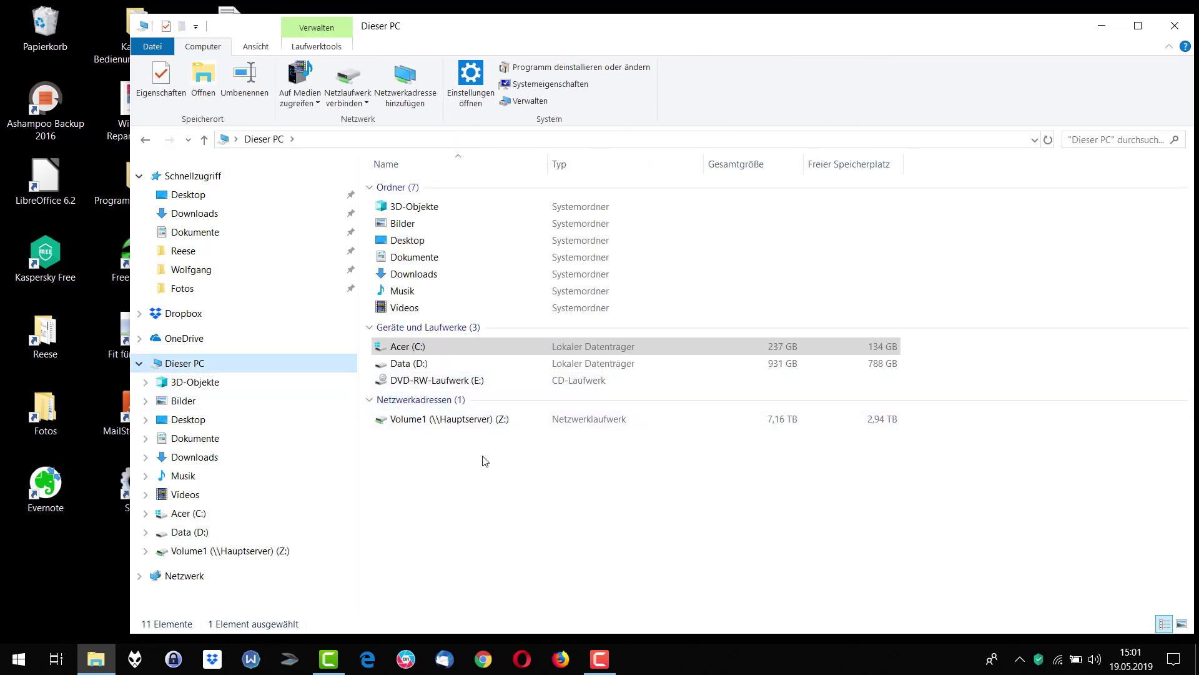
click(198, 533)
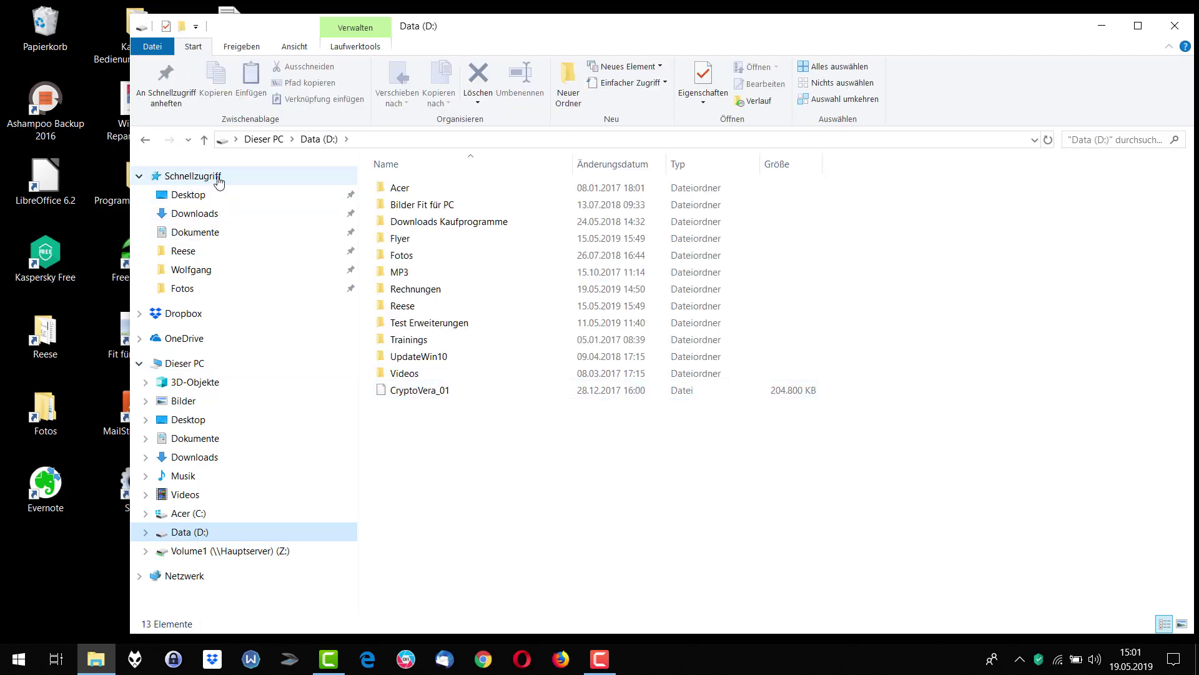
click(139, 180)
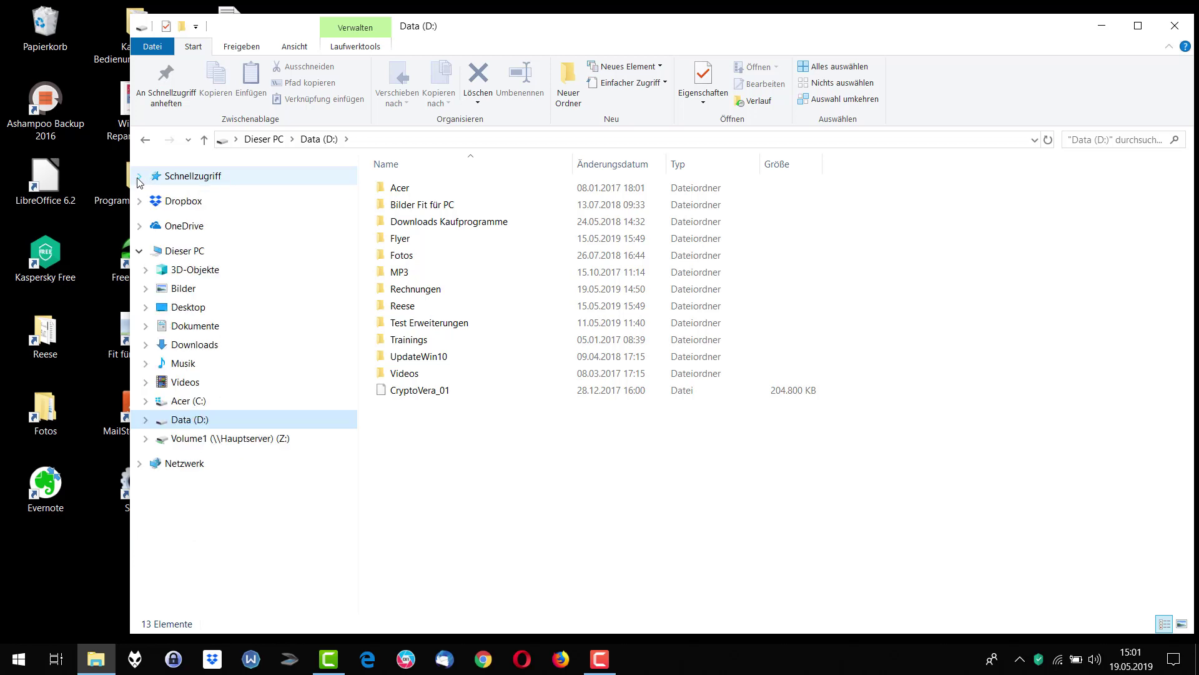
click(138, 180)
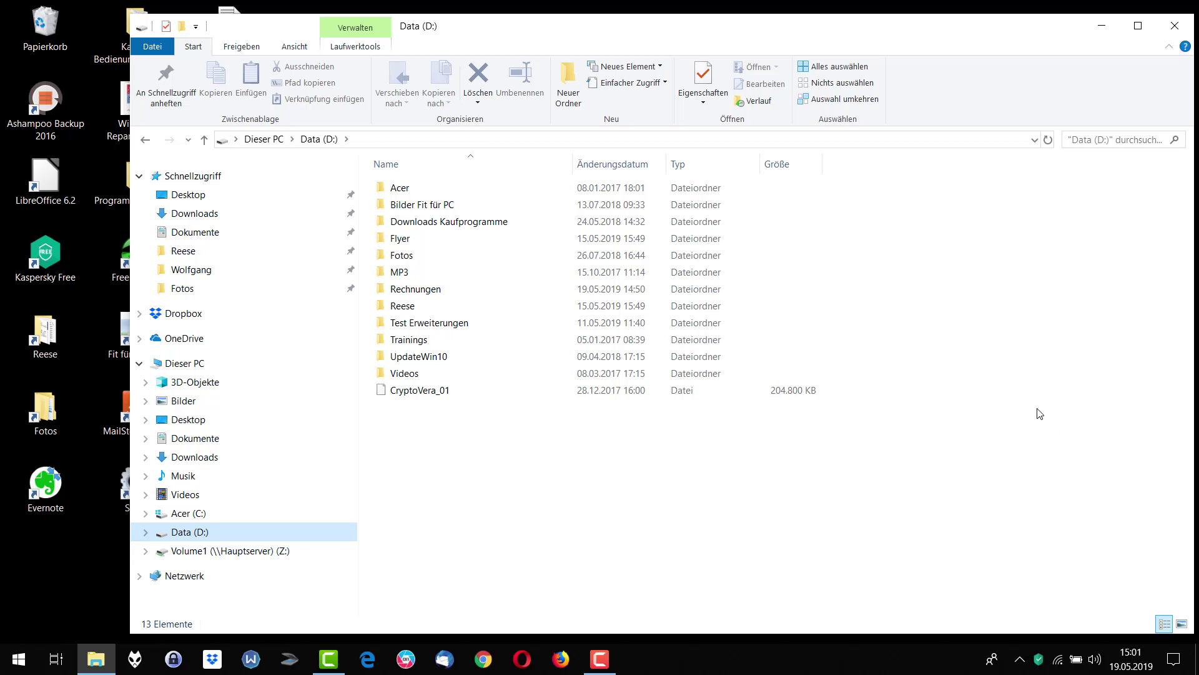
Open the pinned folder directly below Dokumente in Schnellzugriff, and shift the window slightly on the desktop
click(193, 253)
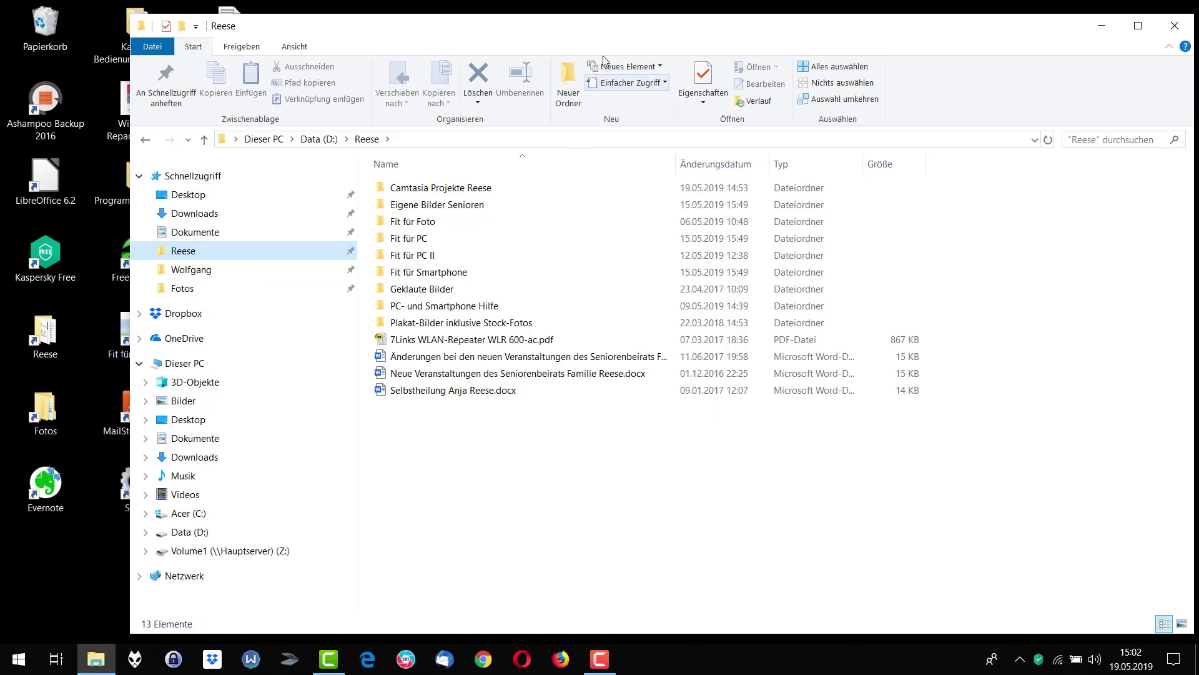
drag(675, 37, 685, 34)
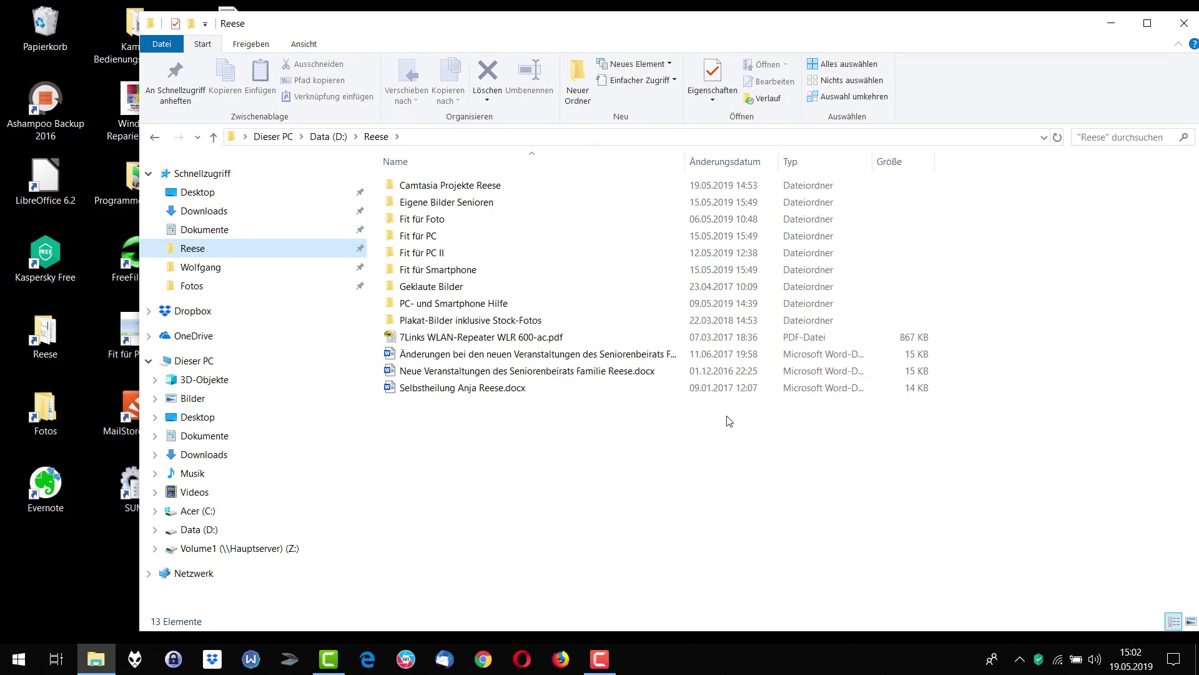
From drive Data (D:), browse through the highlighted personal folder, Fit für PC and Downloads für Seminar to open Fotos für Bildbearbeitung
click(199, 530)
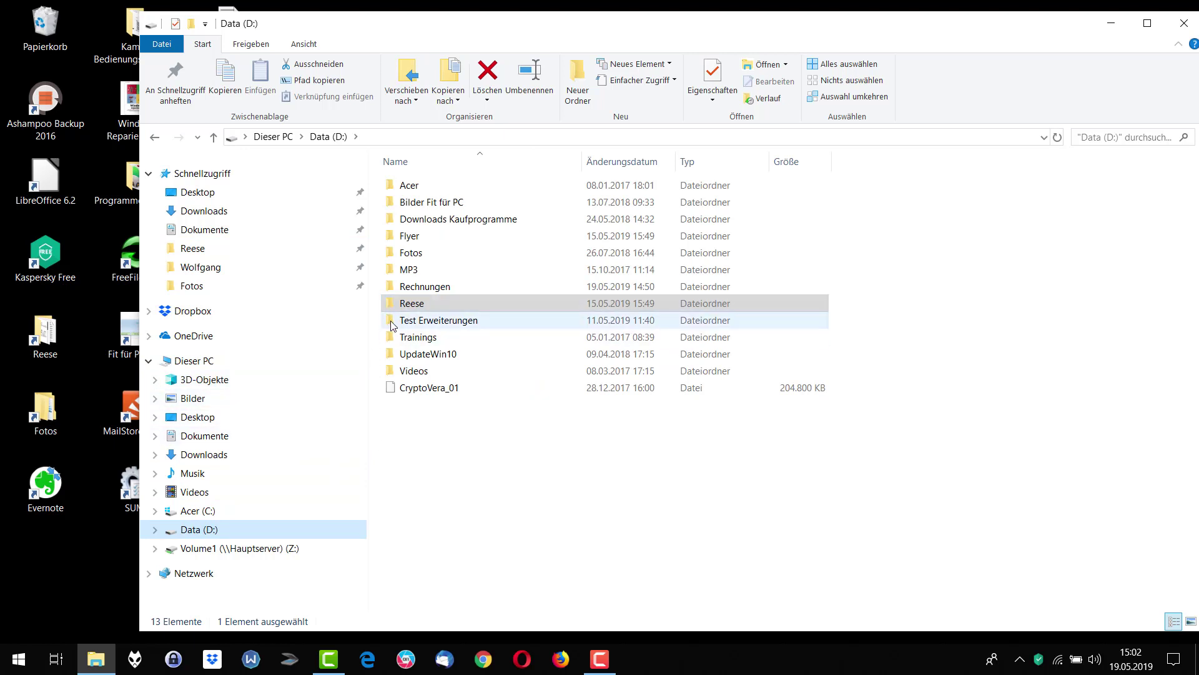
click(410, 303)
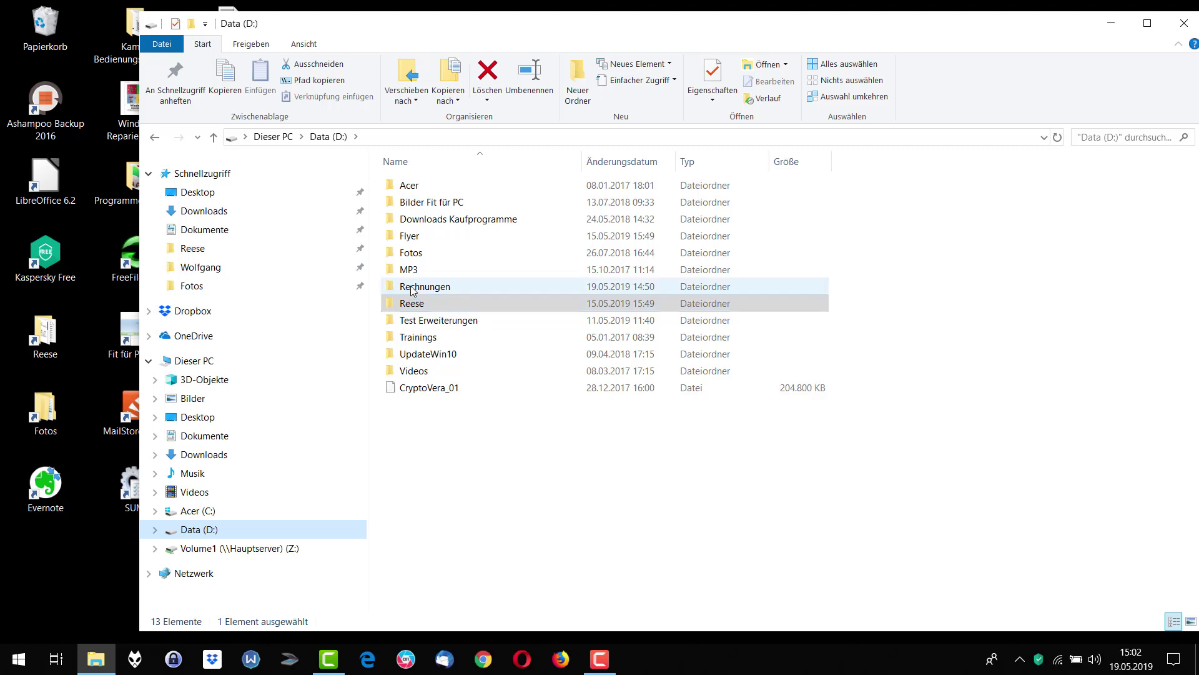
double_click(405, 306)
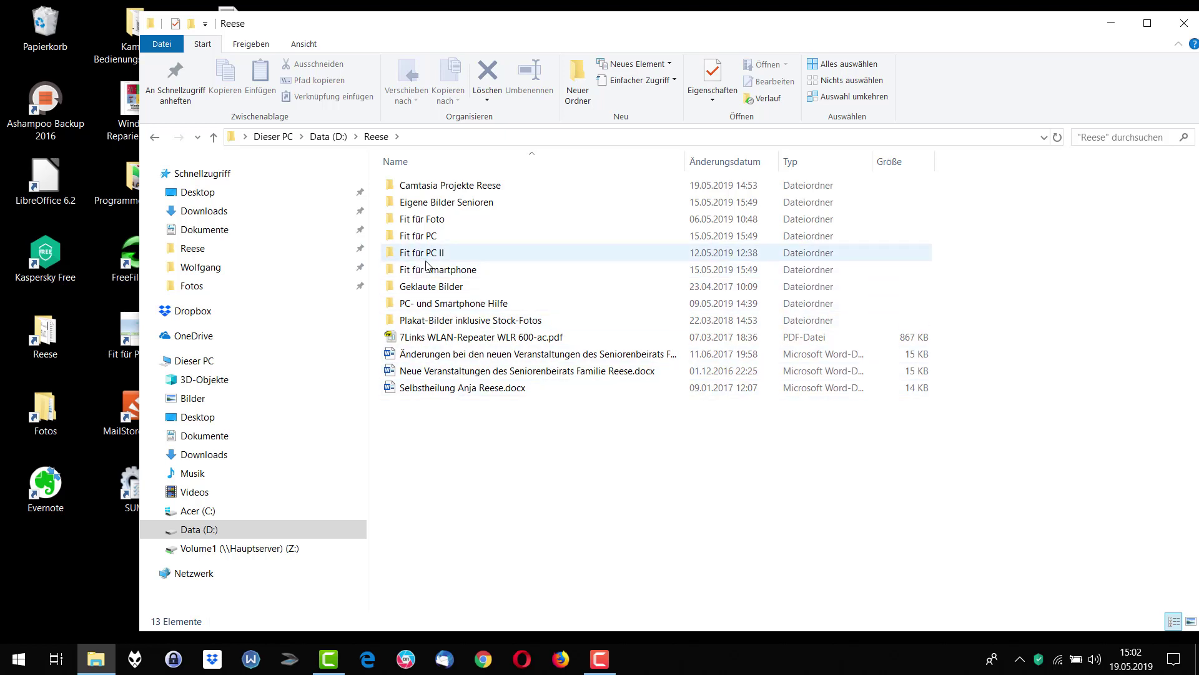
click(434, 239)
double_click(435, 241)
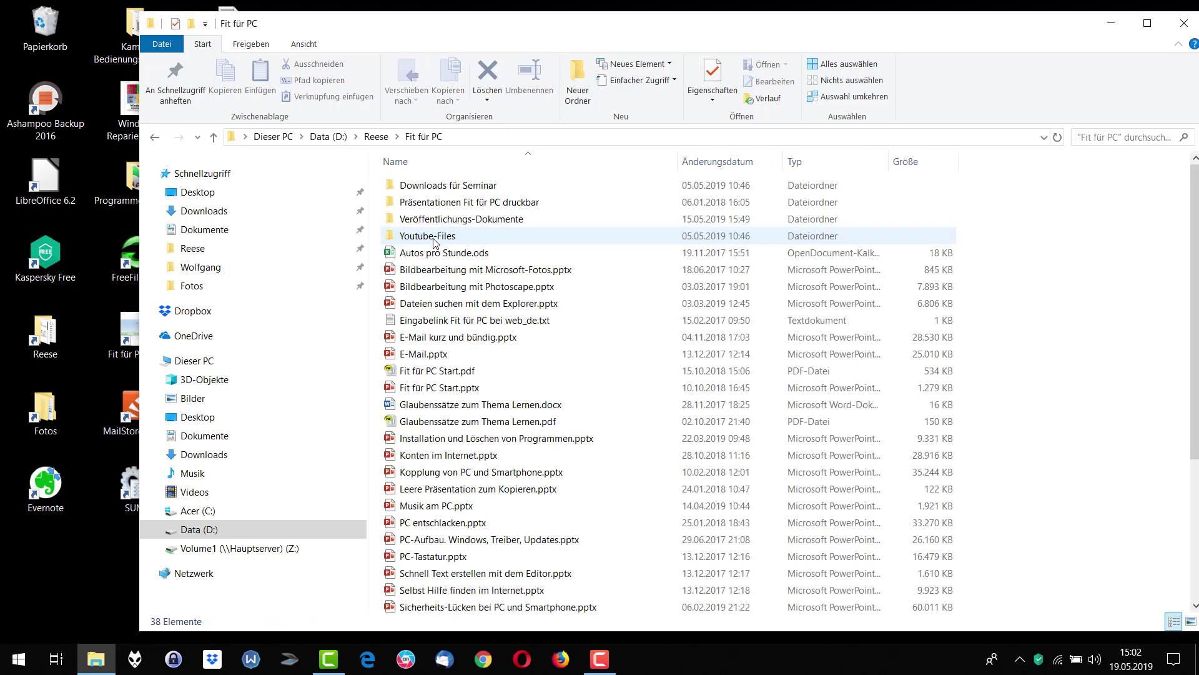
double_click(458, 186)
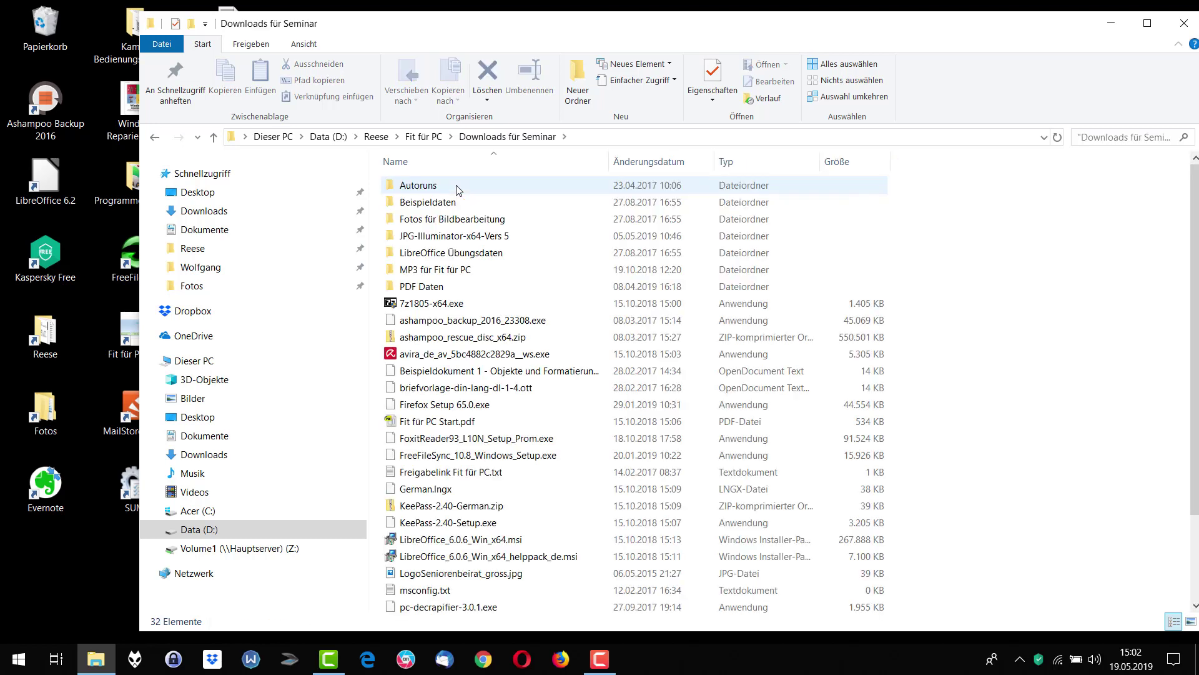
double_click(469, 220)
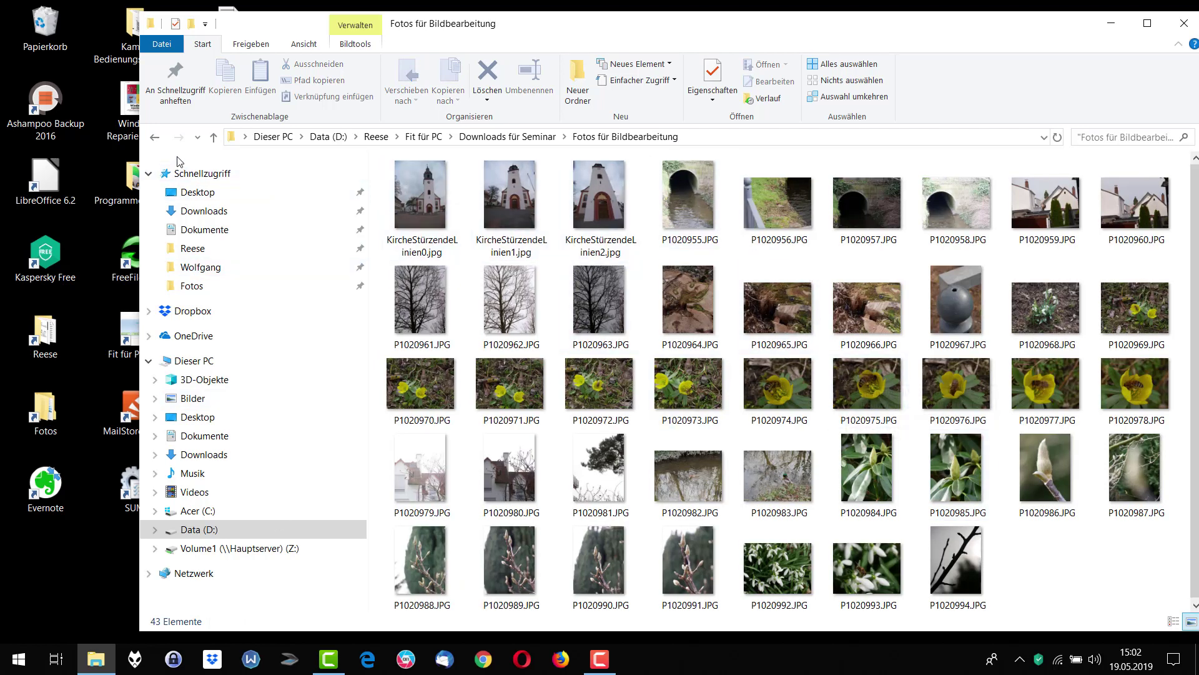
Return to Downloads für Seminar and pin the Fotos für Bildbearbeitung folder to Schnellzugriff
click(154, 137)
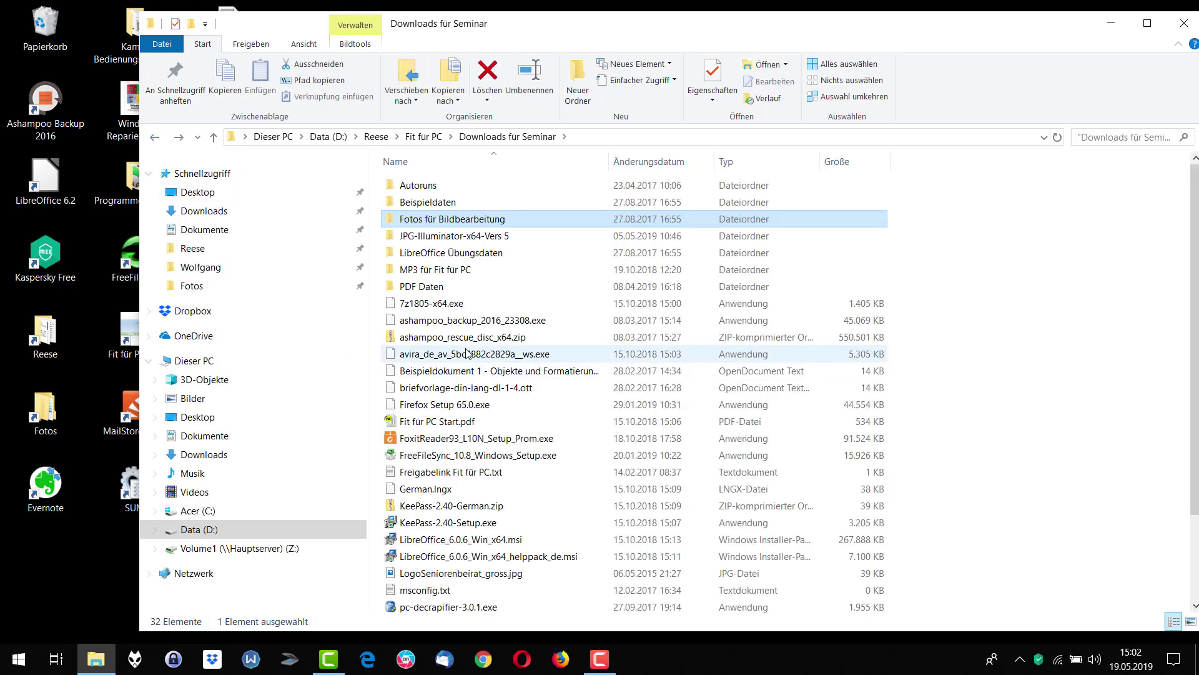
right_click(477, 221)
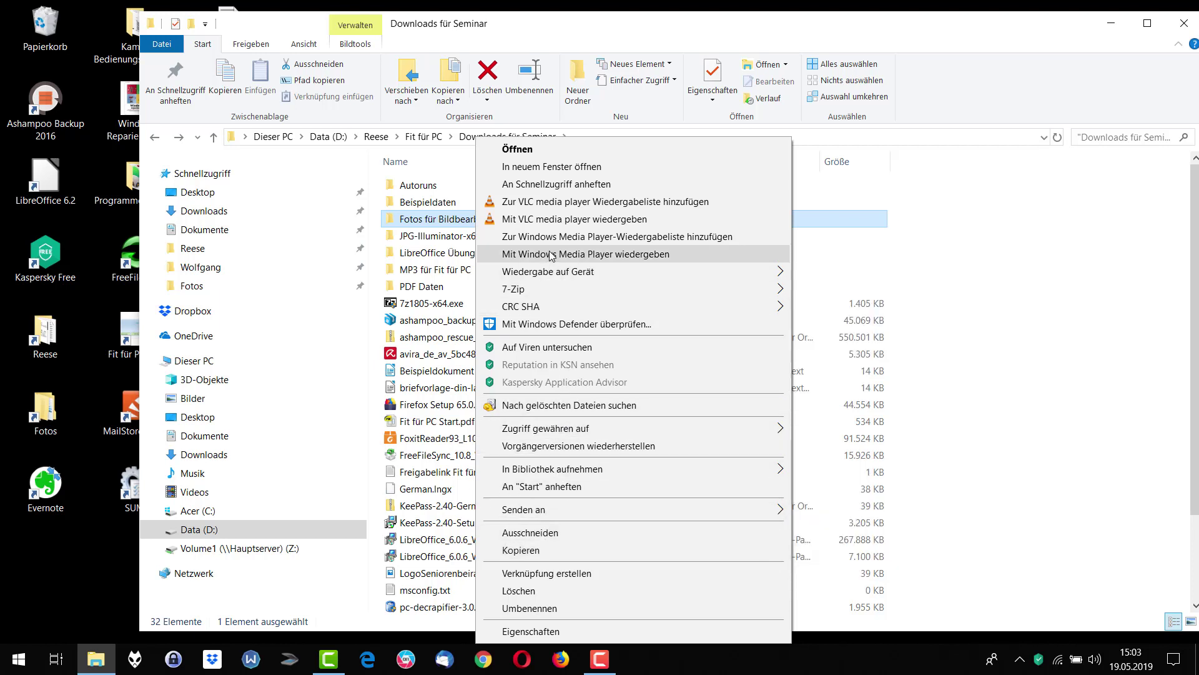
click(559, 187)
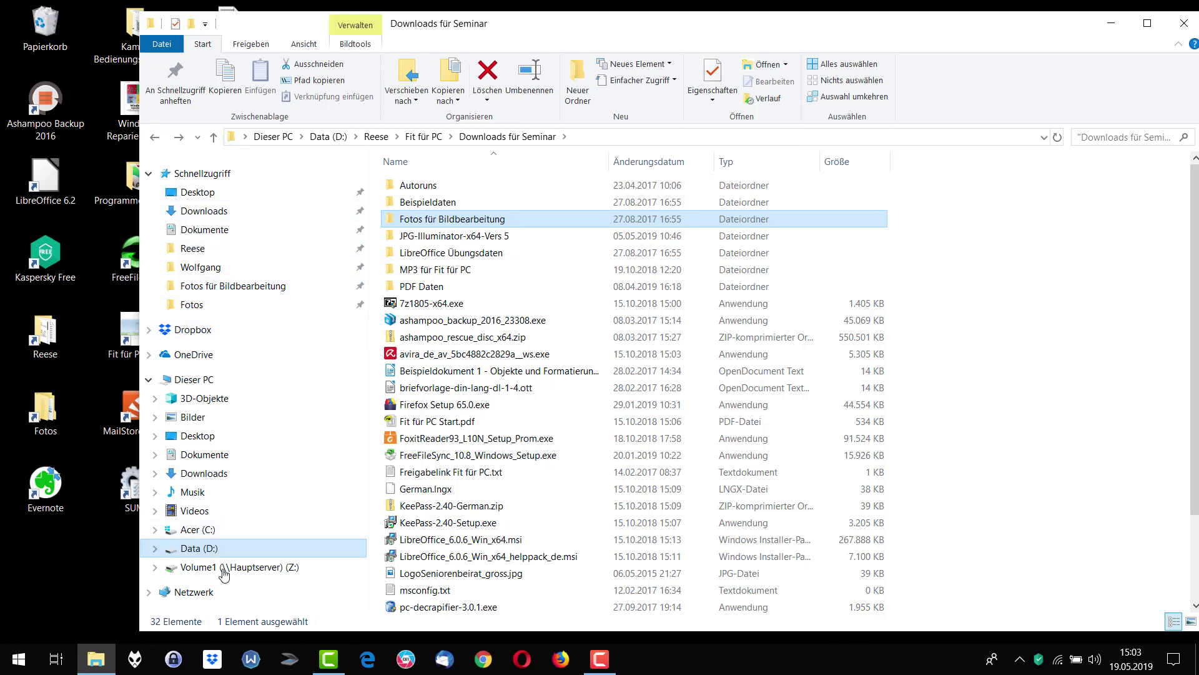
Display drive Acer (C:), and jump from there to Fotos für Bildbearbeitung through its Schnellzugriff entry
click(189, 530)
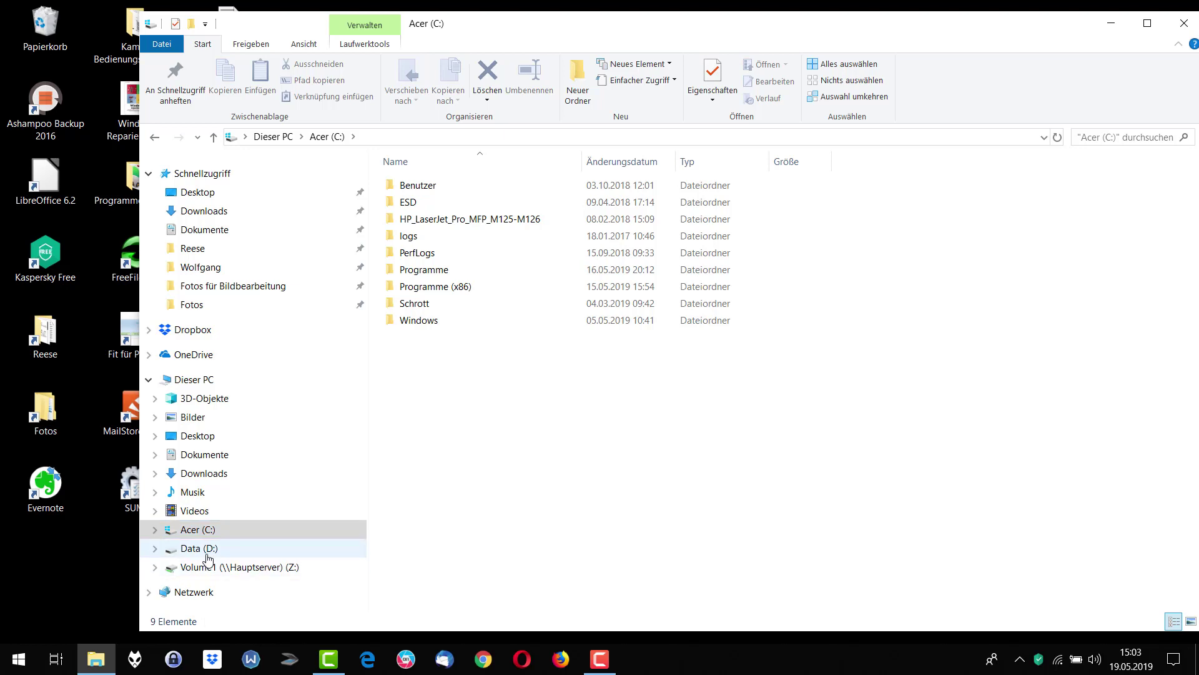
click(280, 289)
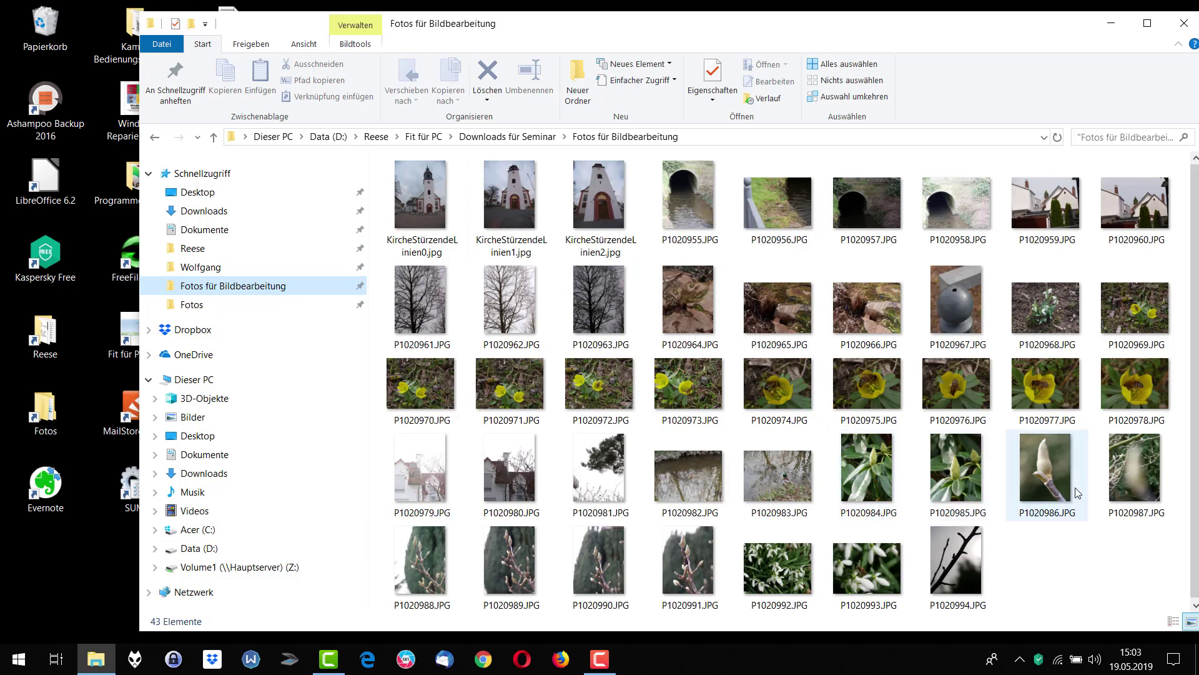
mouse_move(1079, 487)
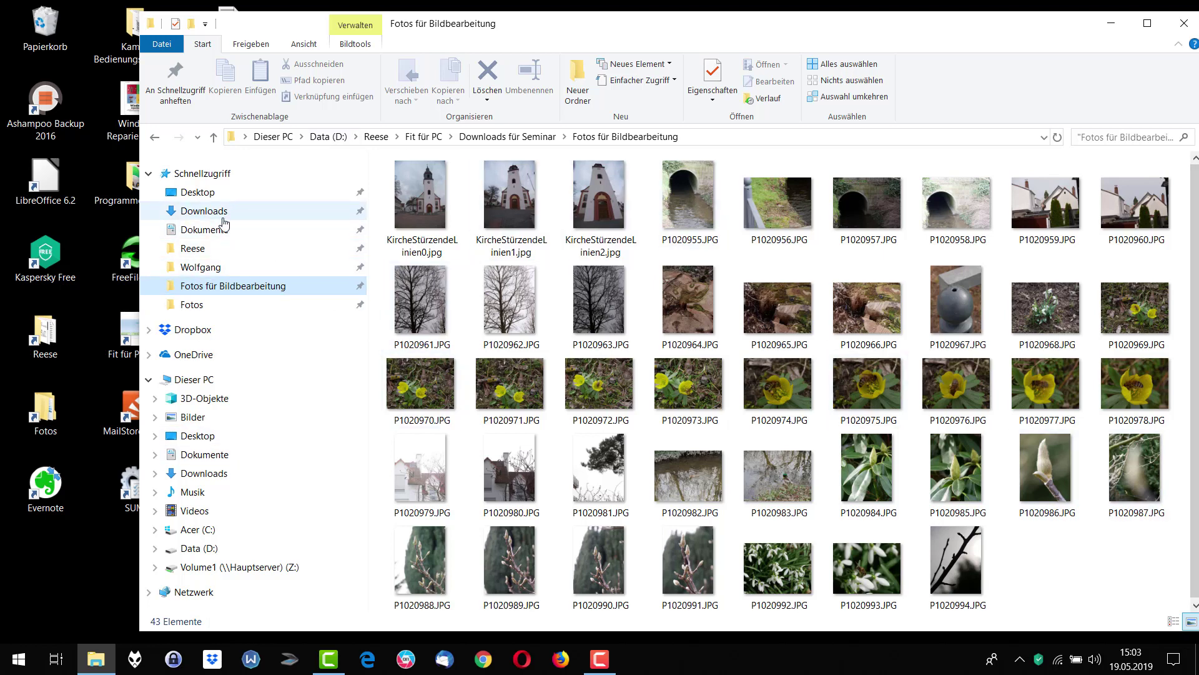
Unpin Fotos für Bildbearbeitung from Schnellzugriff
right_click(229, 291)
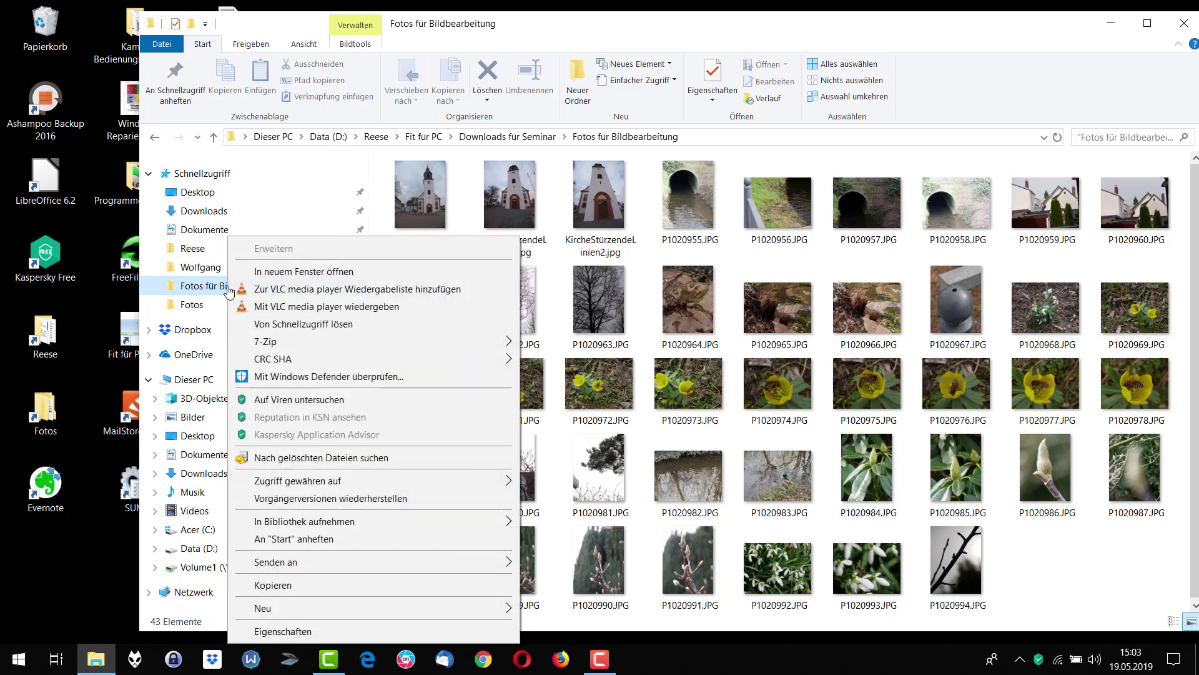
click(312, 326)
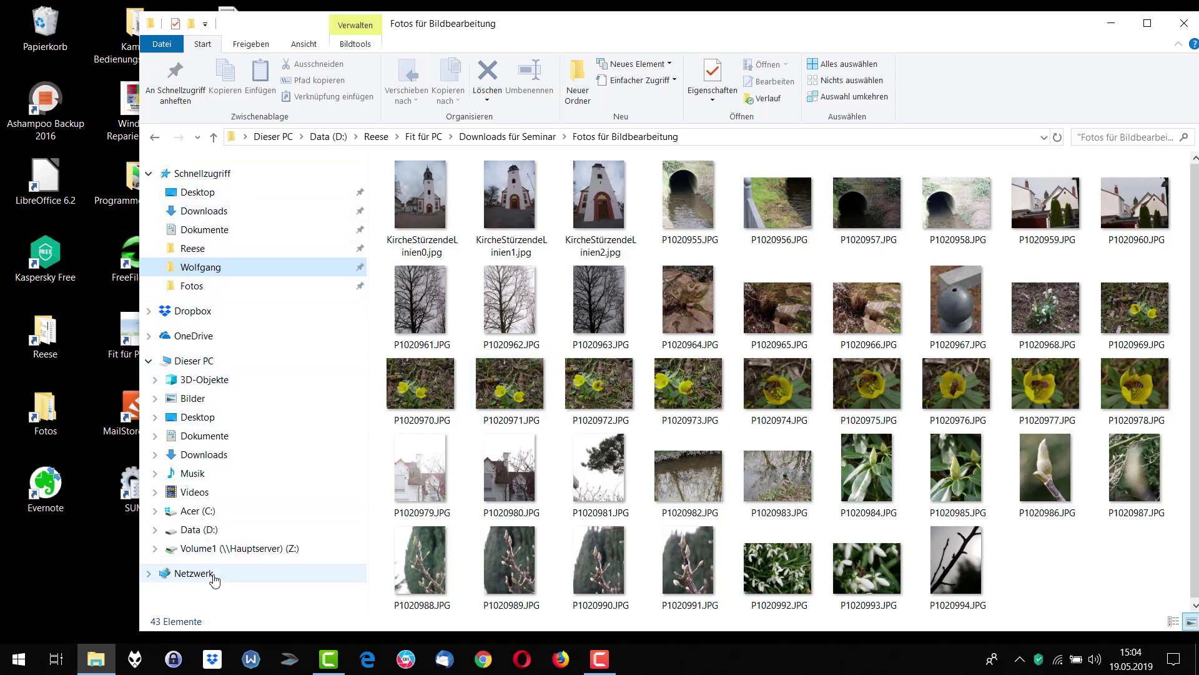
mouse_move(942, 541)
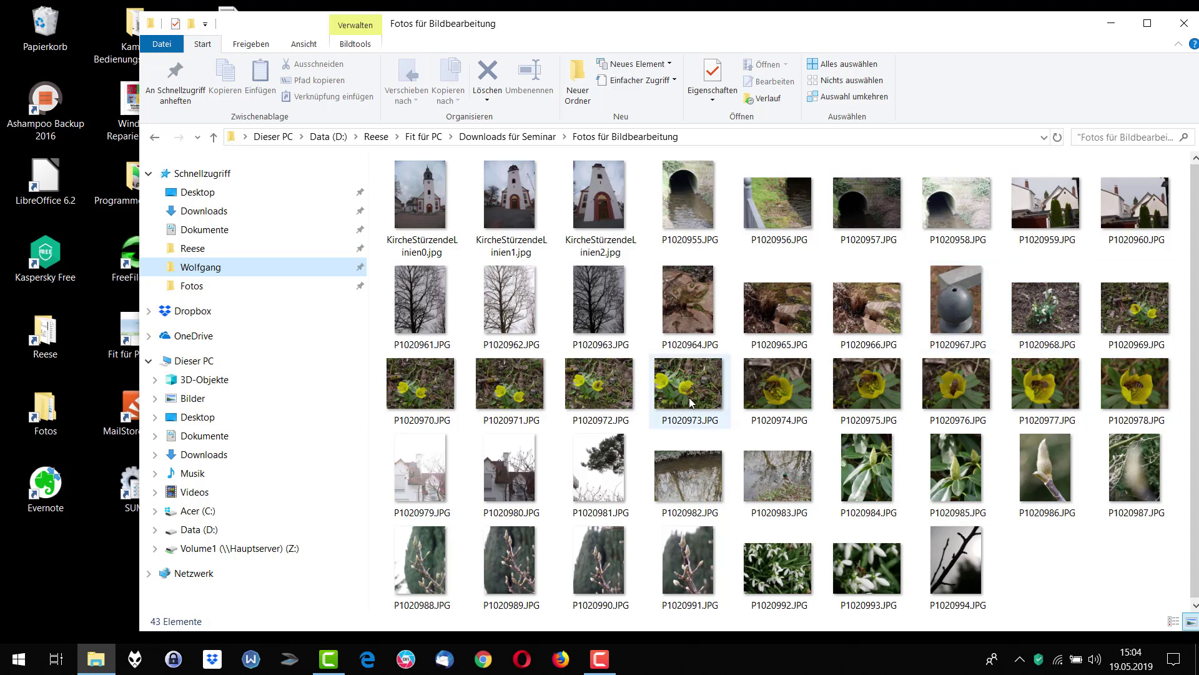
mouse_move(689, 398)
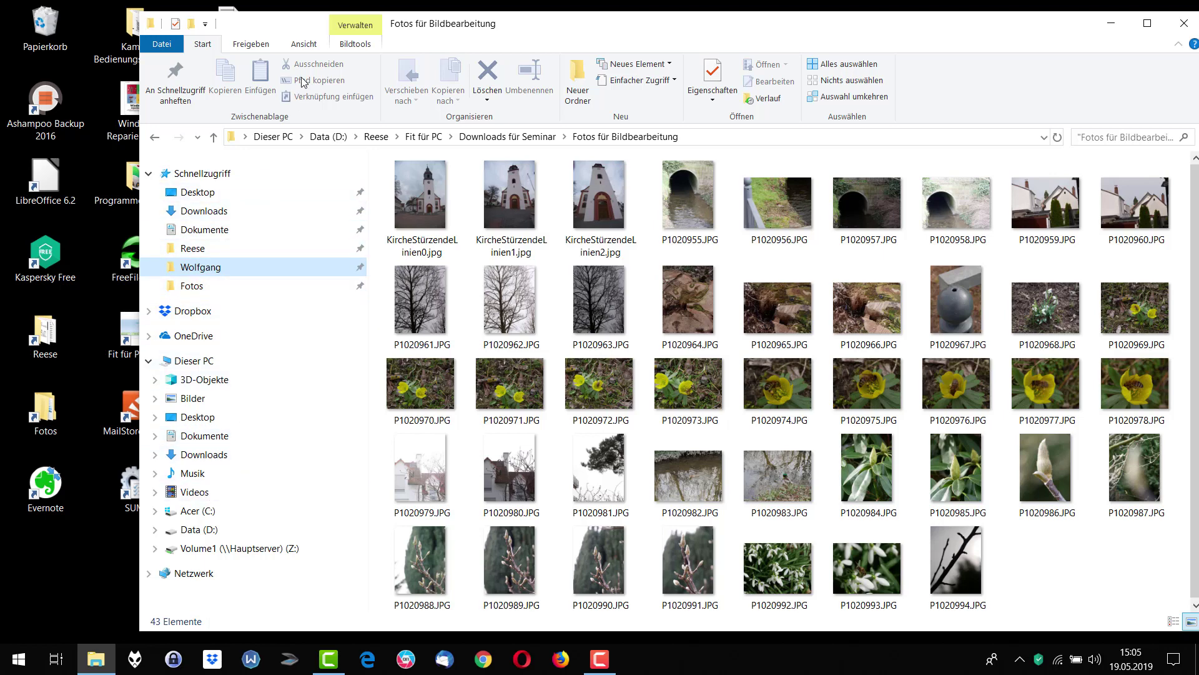
Enable the display of Bibliotheken in the navigation pane and expand the group to show its libraries
click(304, 46)
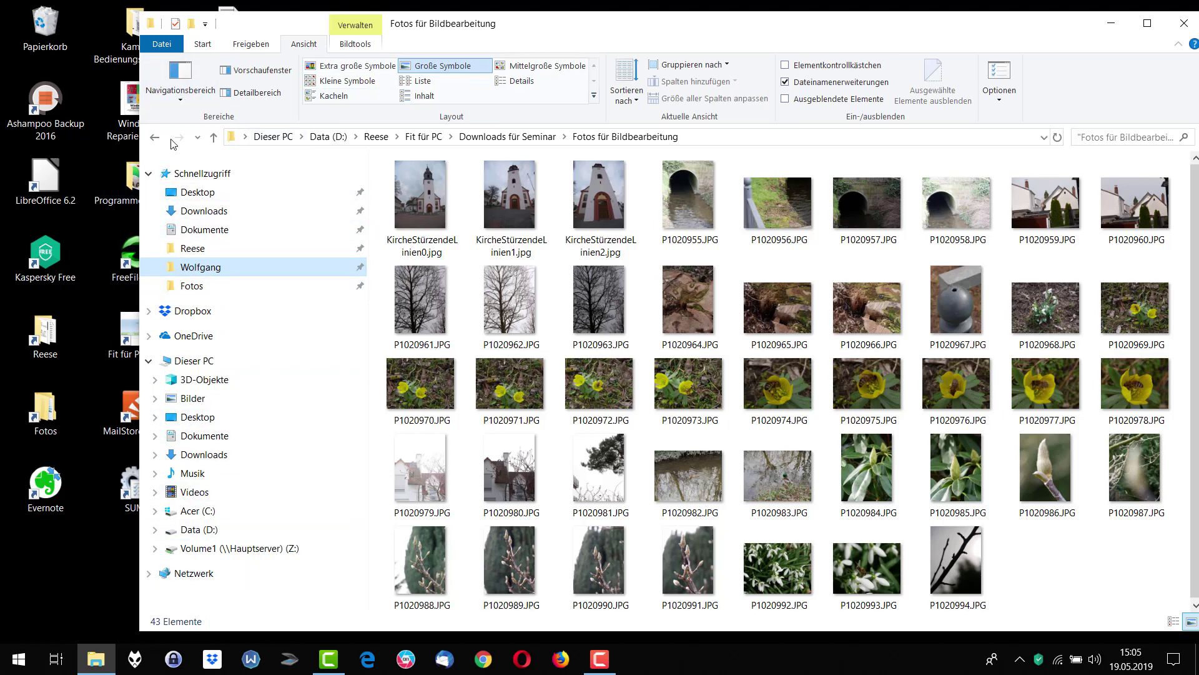
click(186, 91)
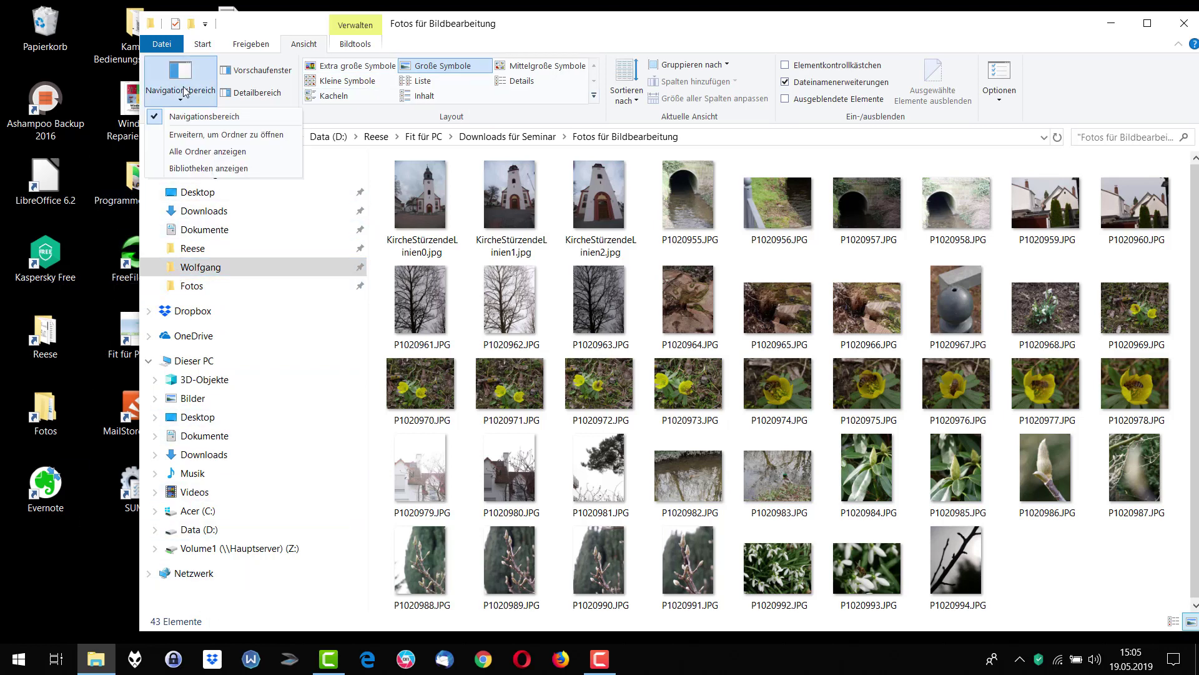
click(195, 169)
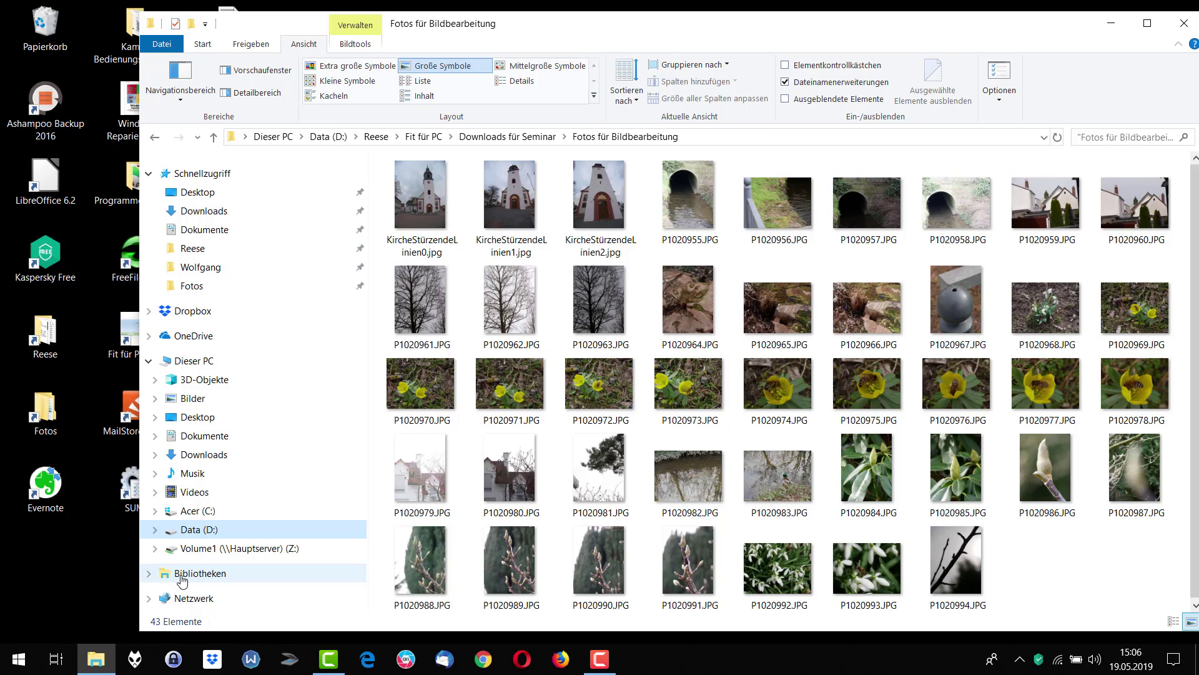
click(148, 573)
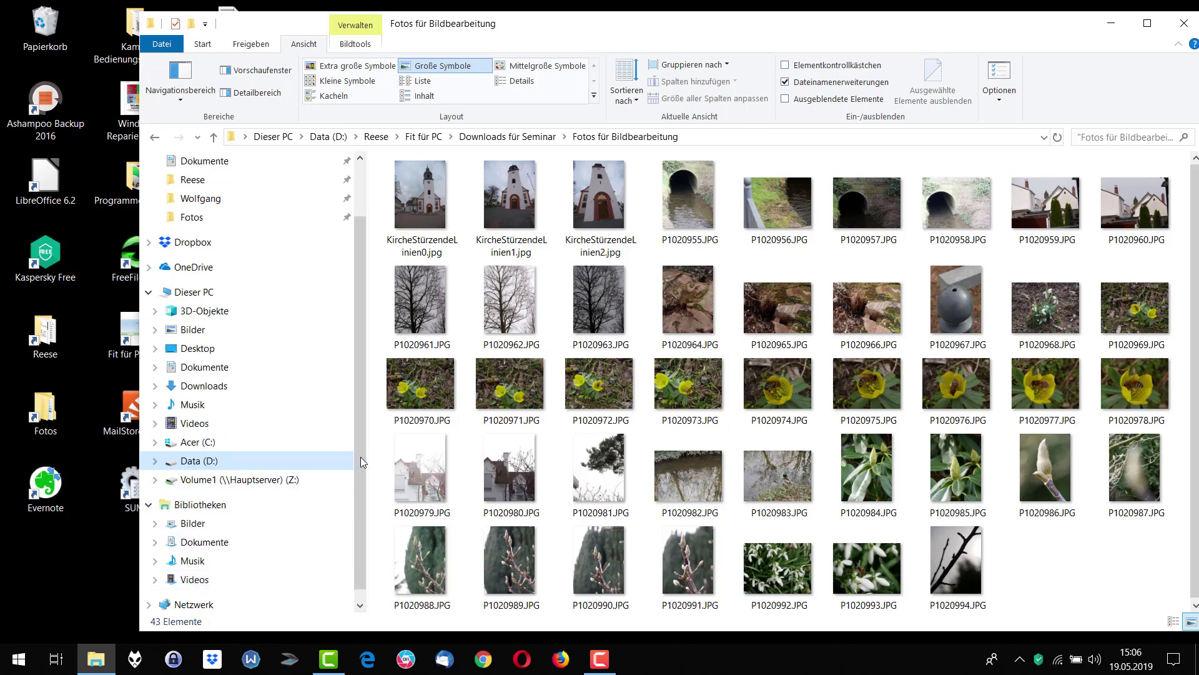
drag(361, 456, 361, 526)
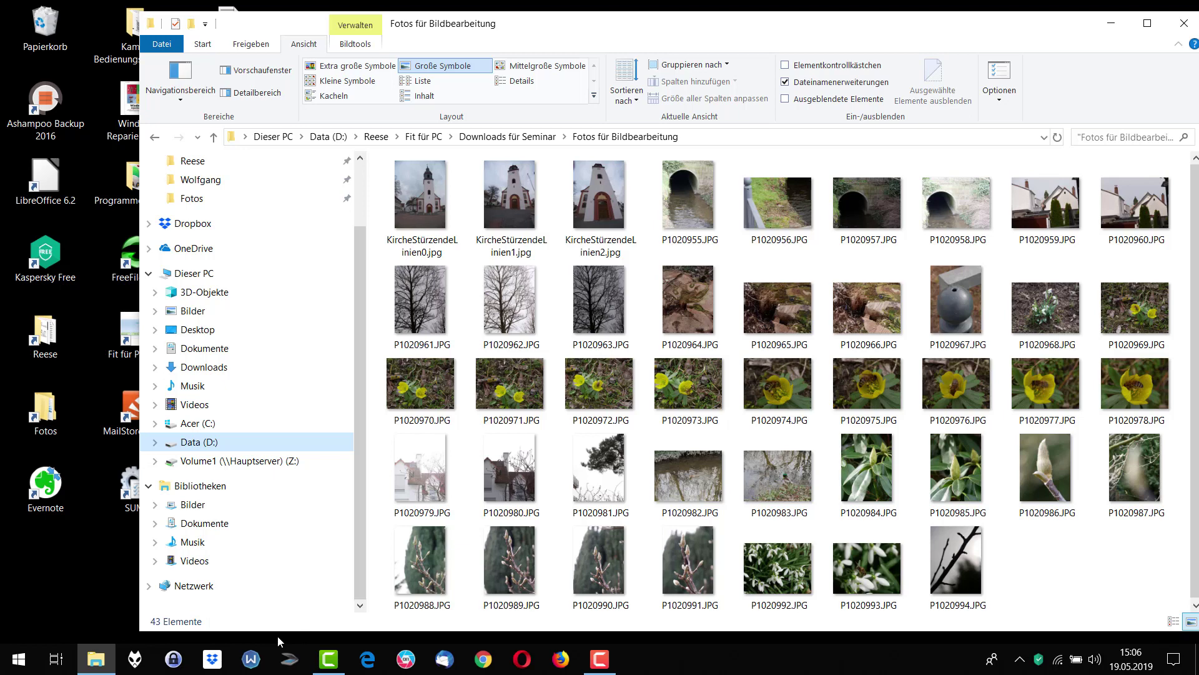
Create a new library named Reisen under Bibliotheken
click(199, 487)
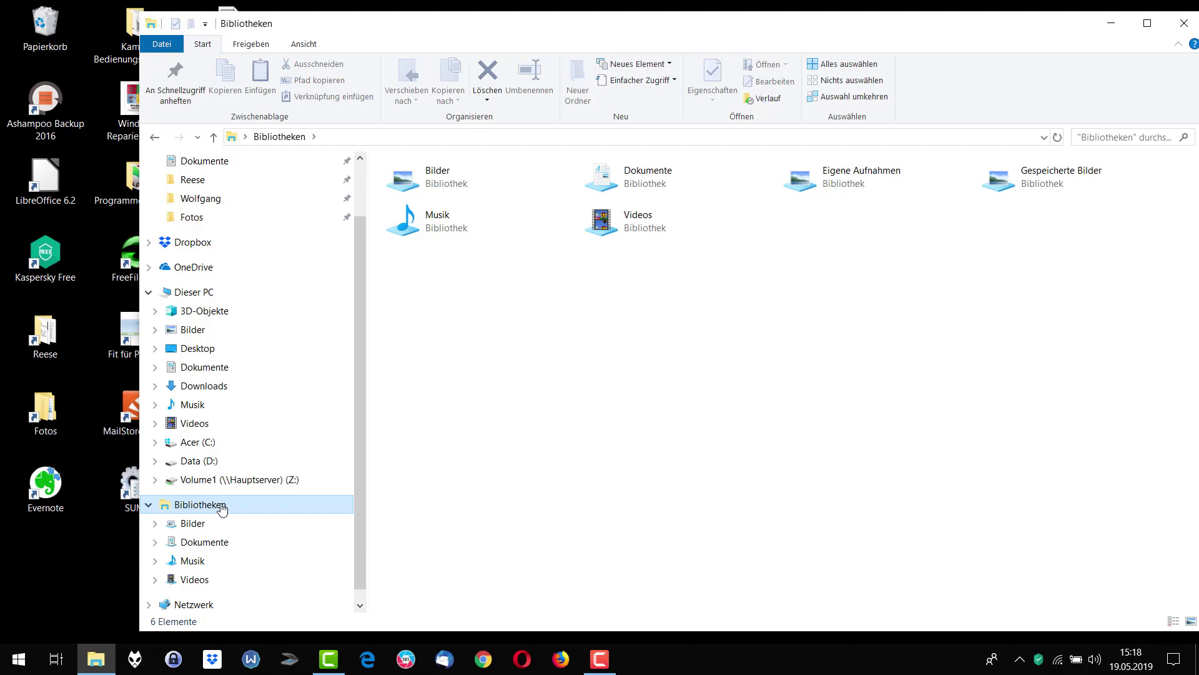
right_click(222, 507)
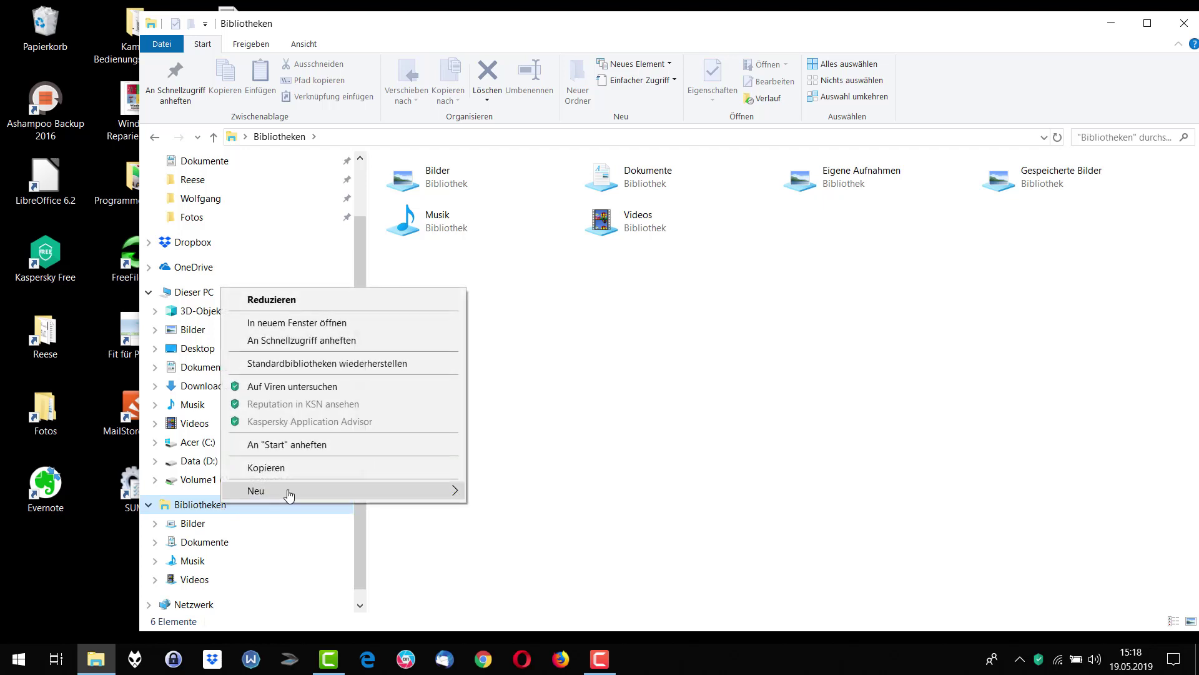
mouse_move(289, 493)
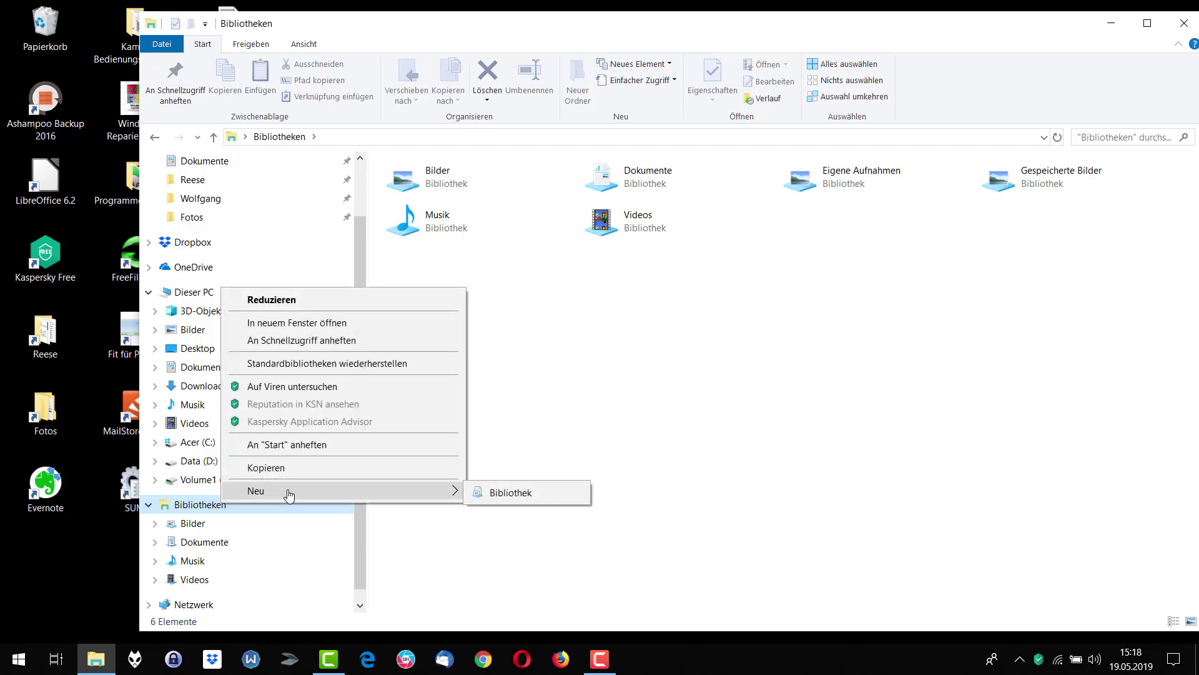
click(510, 493)
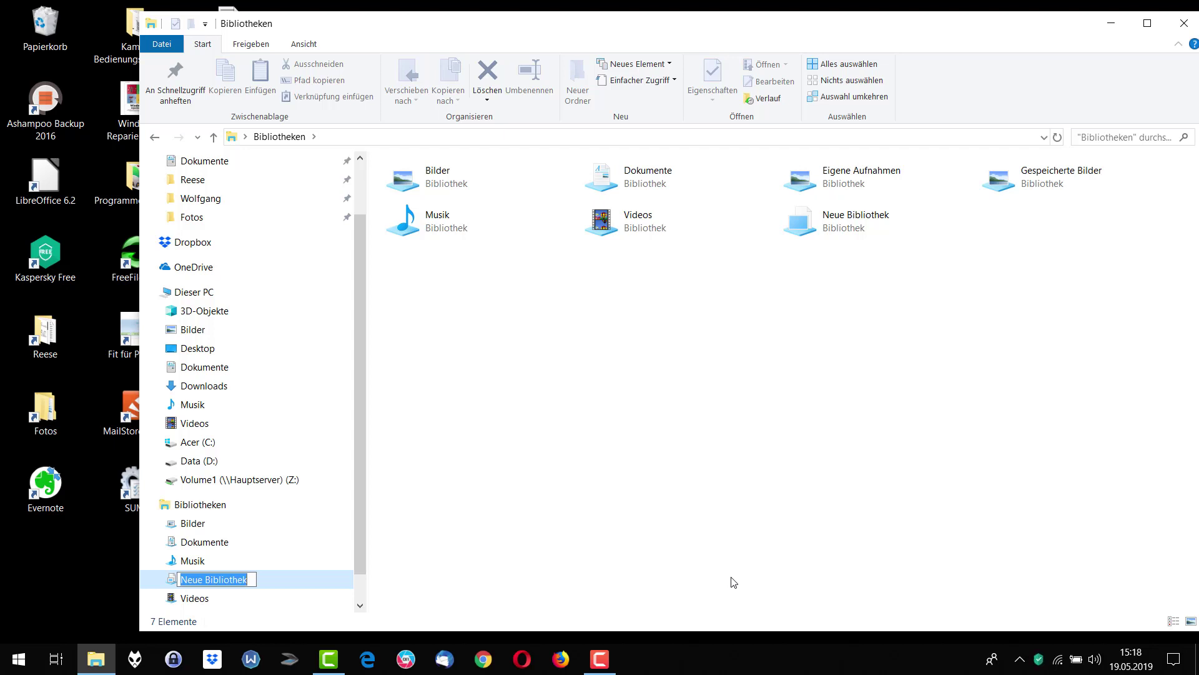
text(Re)
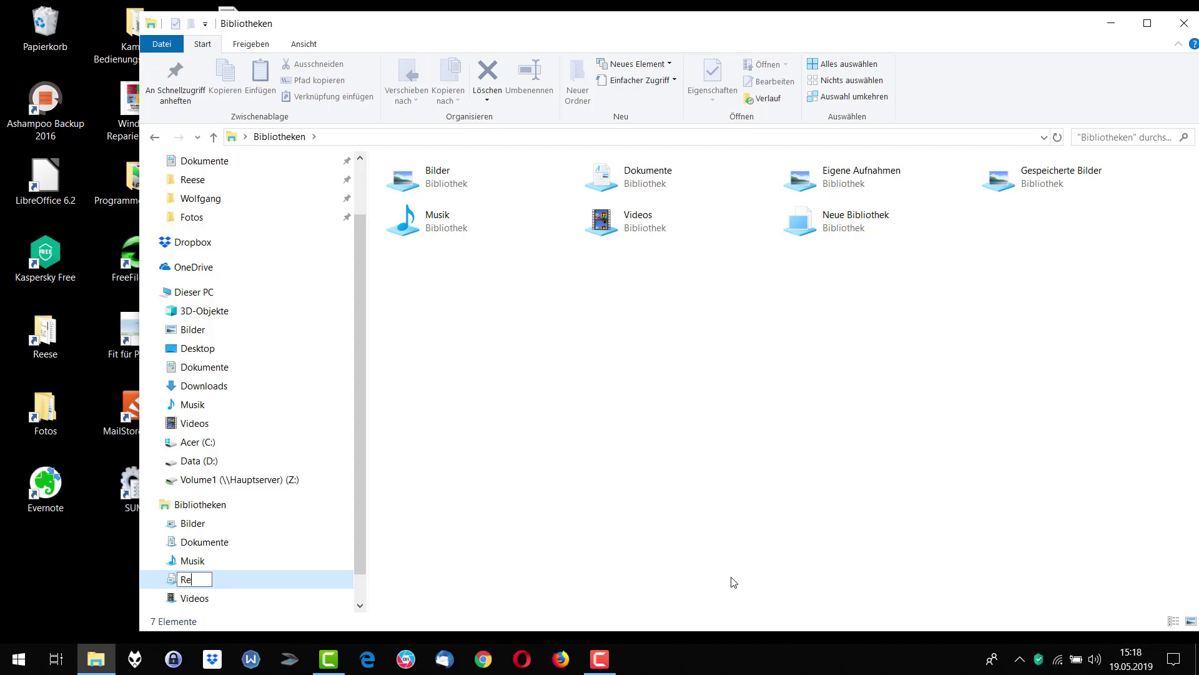
text(isen)
key(Return)
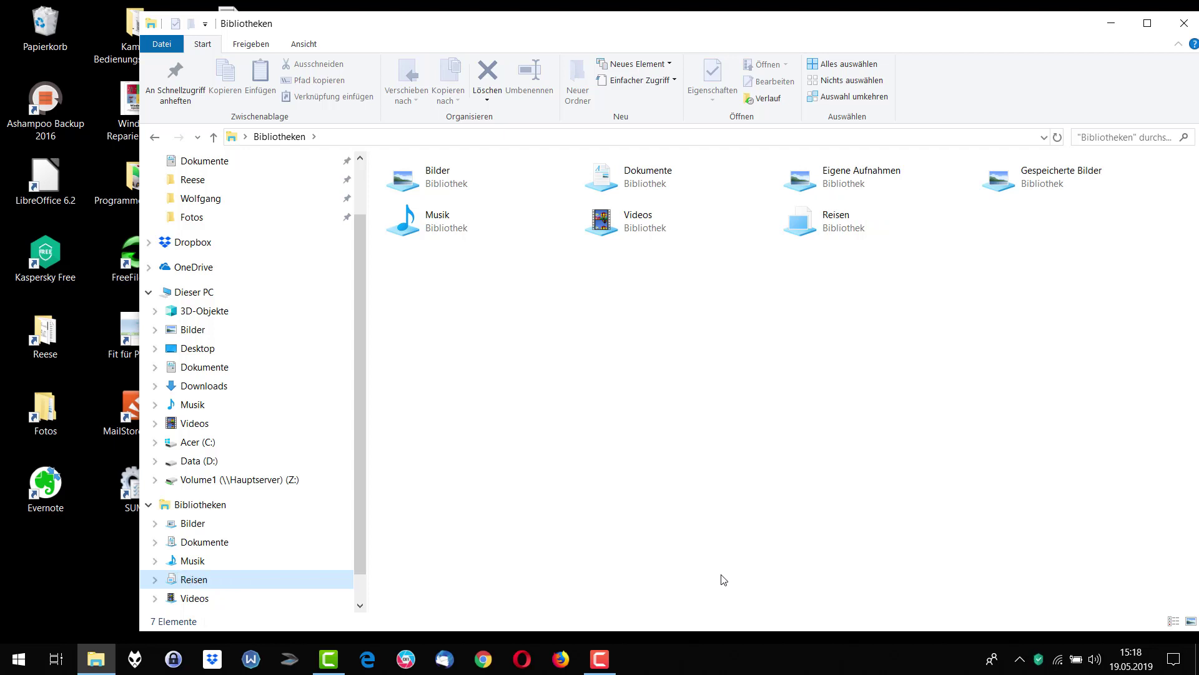
Open the Reisen library and include the Rechnungen folder from drive Data (D:) in its locations
click(219, 580)
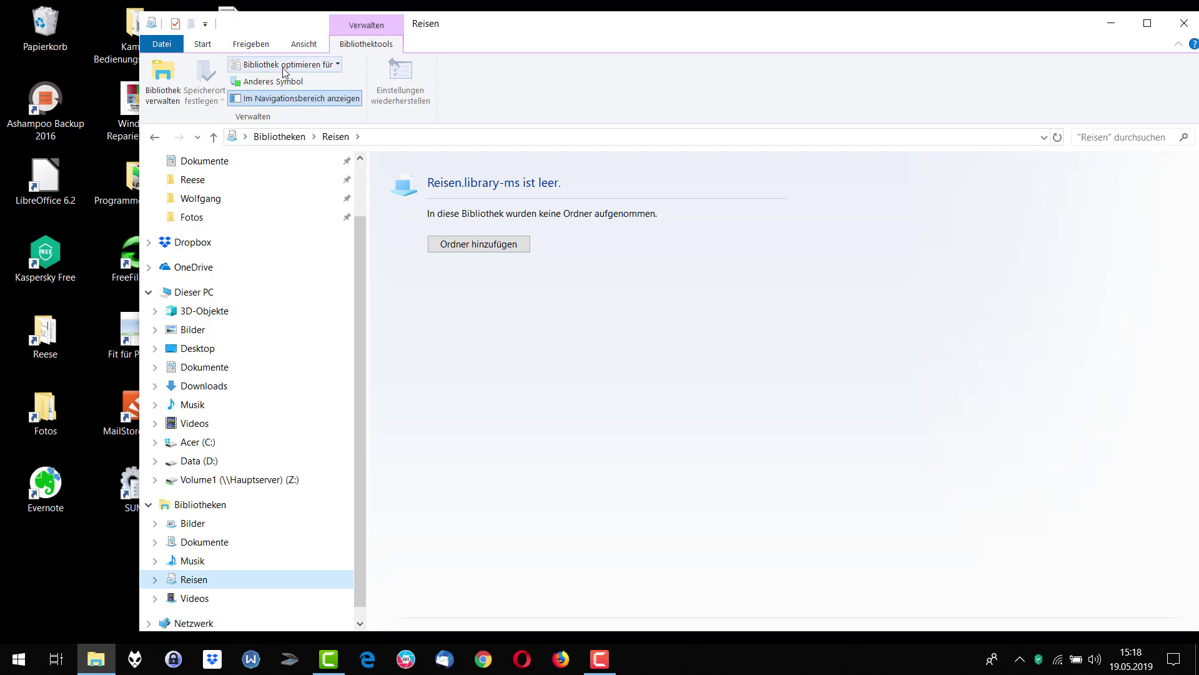
click(170, 96)
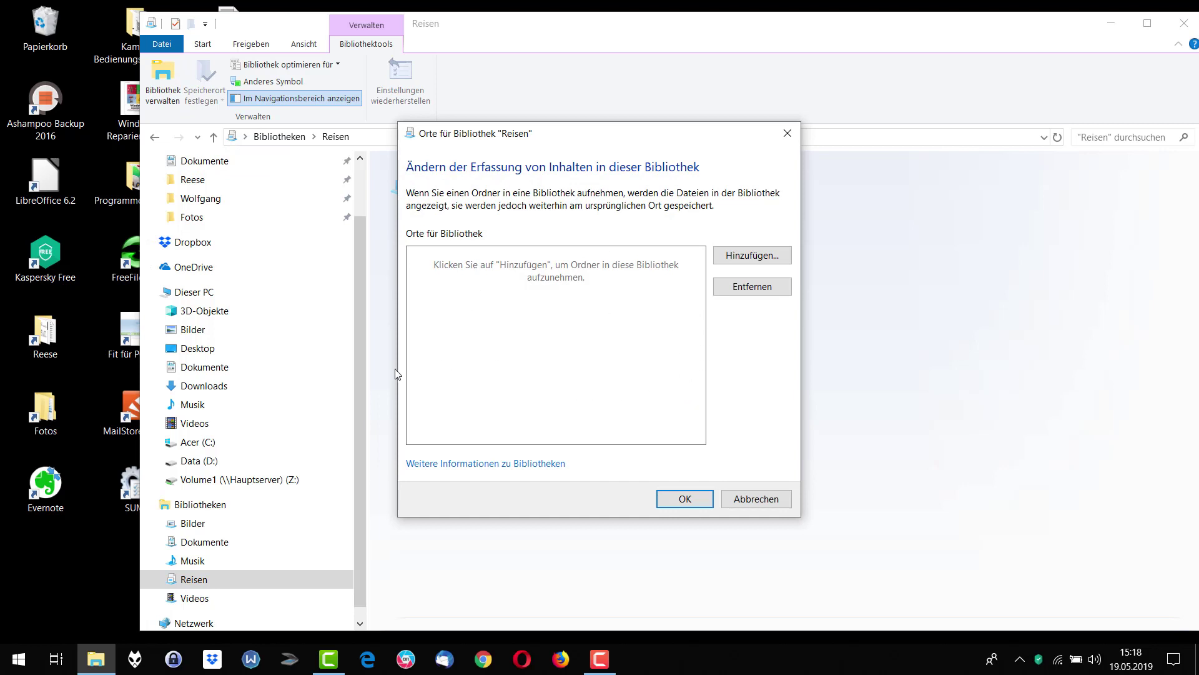
click(752, 259)
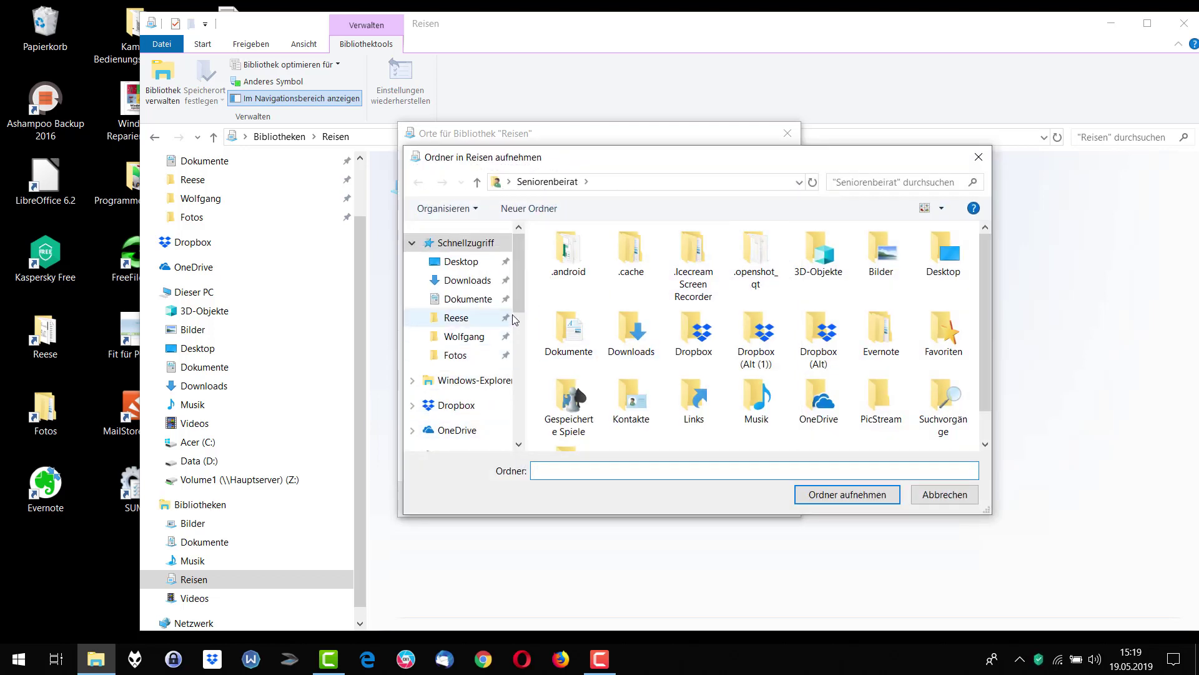
scroll(519, 315, down, 1)
scroll(518, 315, down, 3)
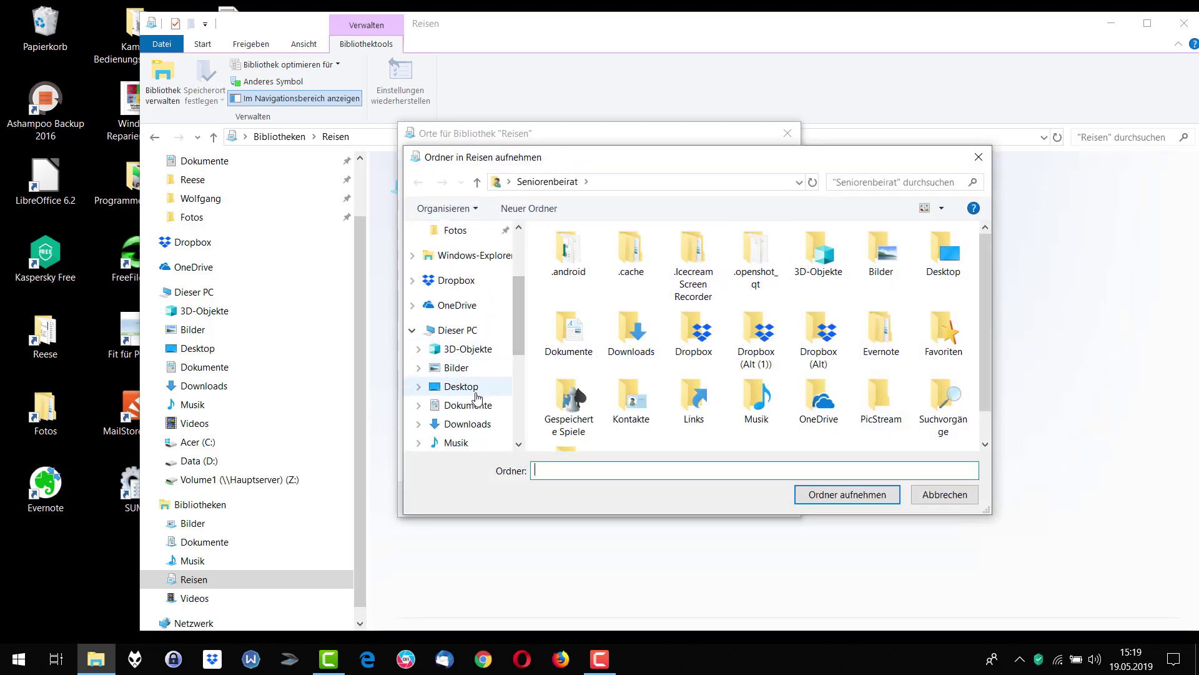
scroll(475, 429, down, 2)
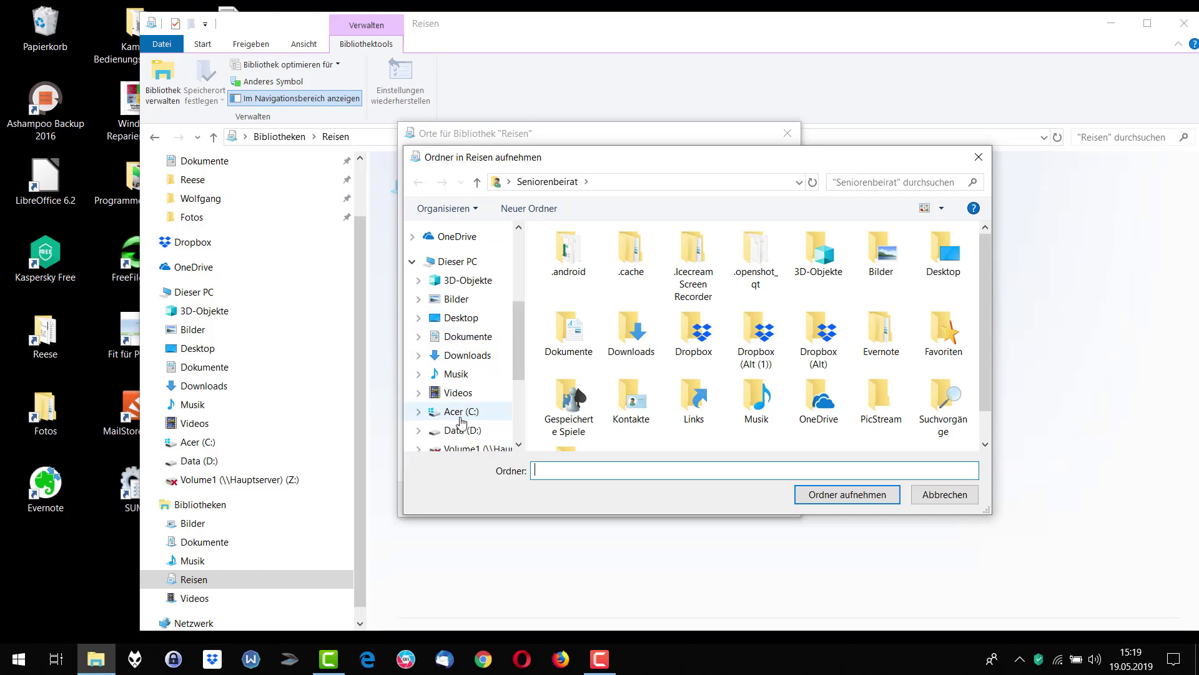
click(469, 432)
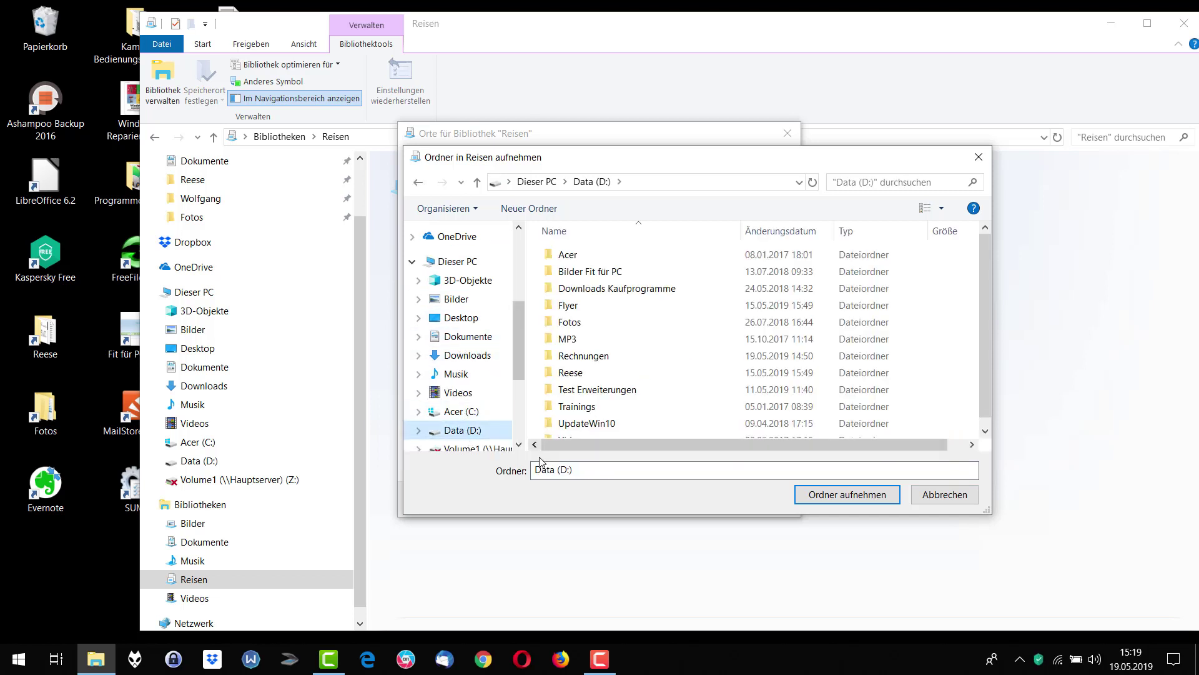
click(585, 363)
click(848, 496)
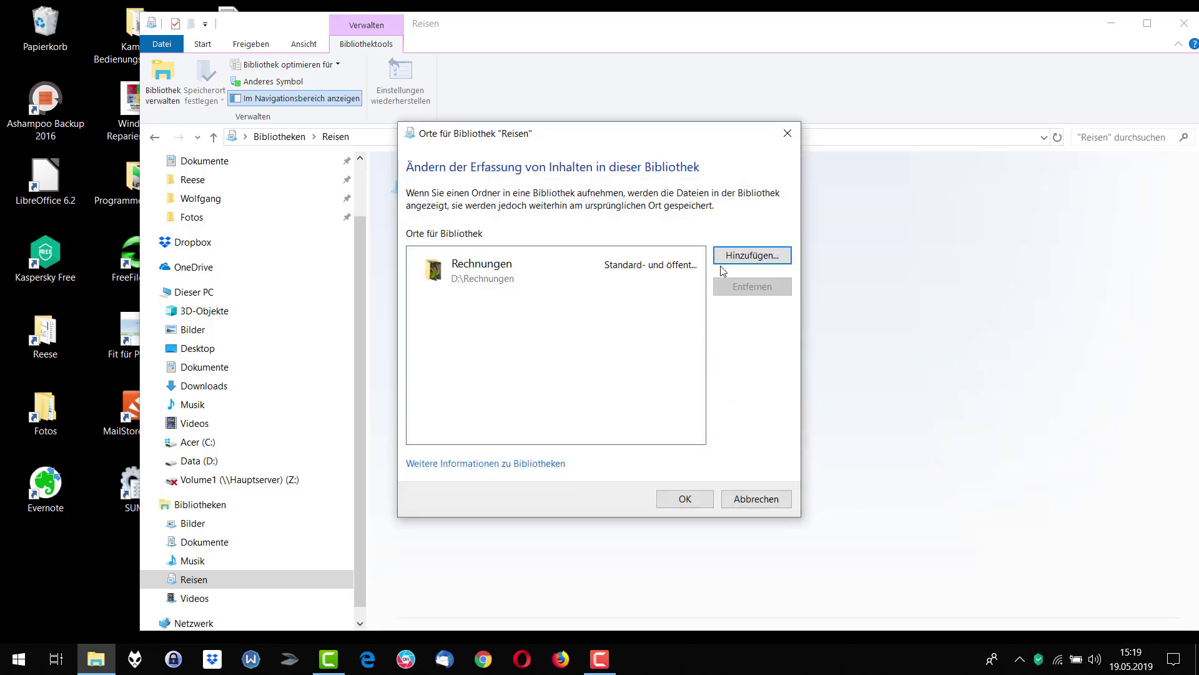
Include the Bilder Fit für PC folder from drive Data (D:) in the Reisen library's locations and apply the change
click(751, 258)
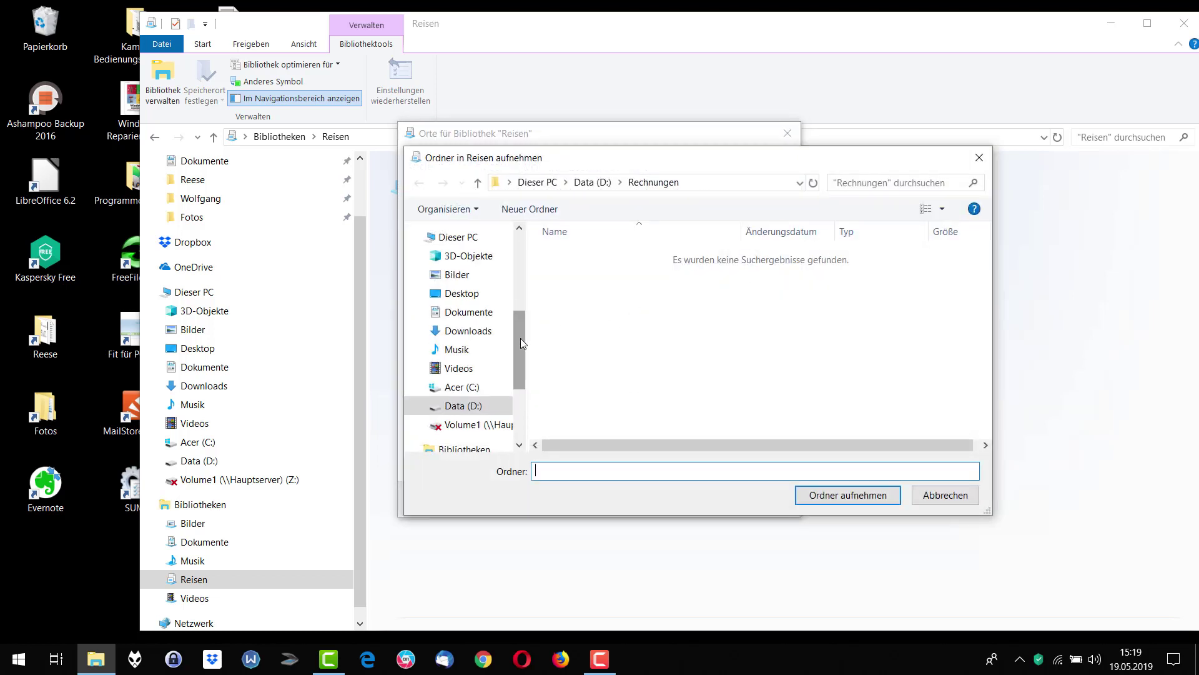
drag(520, 339, 519, 343)
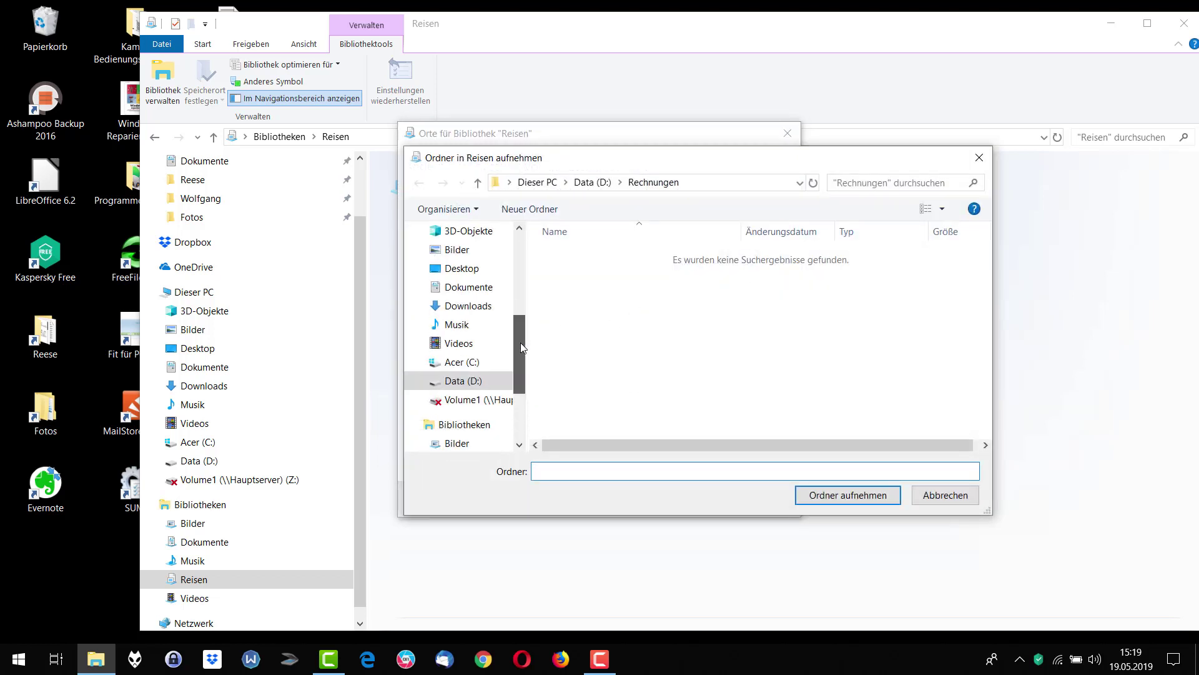
click(456, 383)
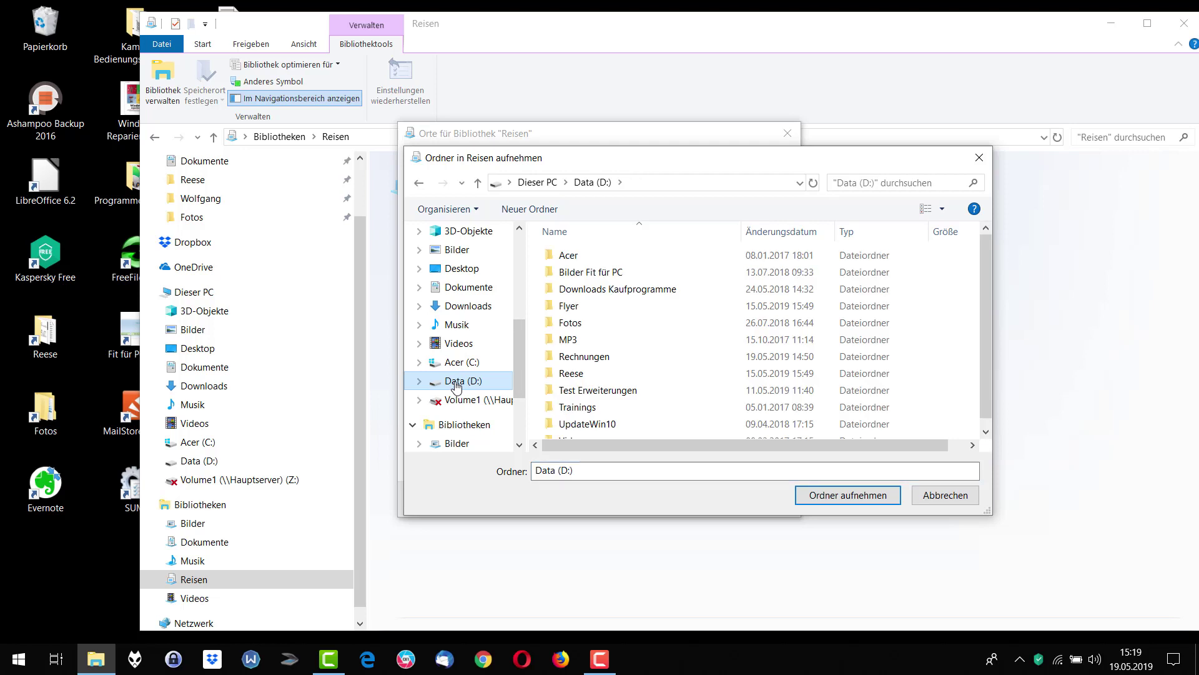
double_click(605, 276)
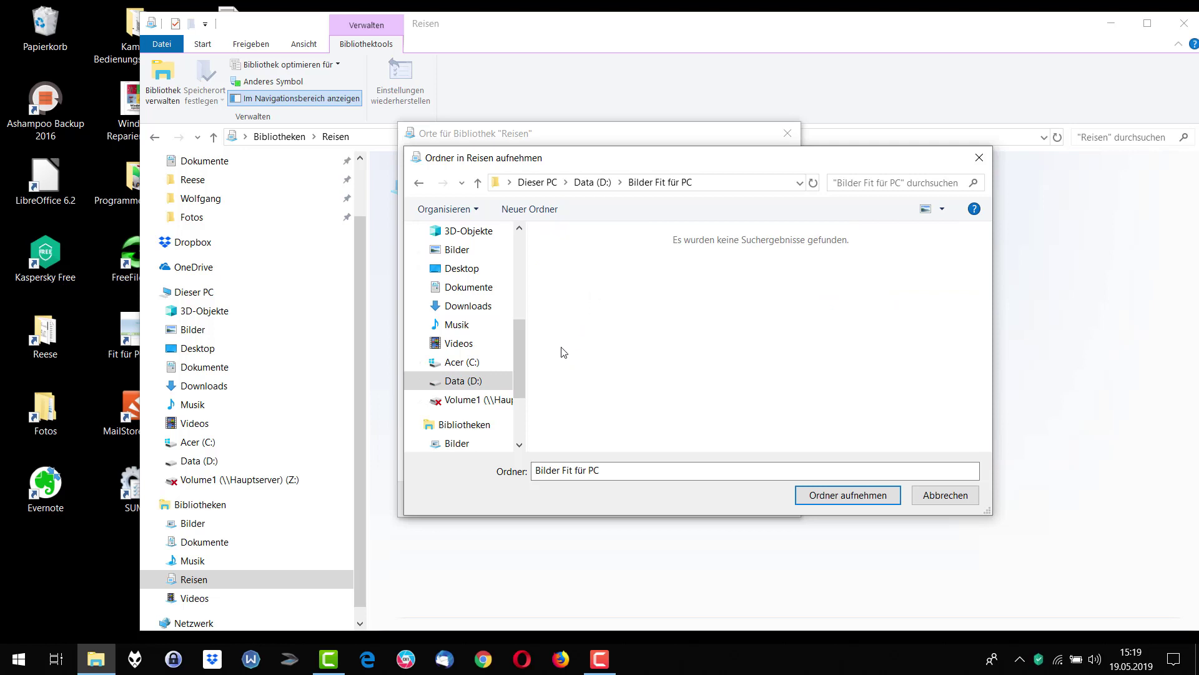
click(478, 182)
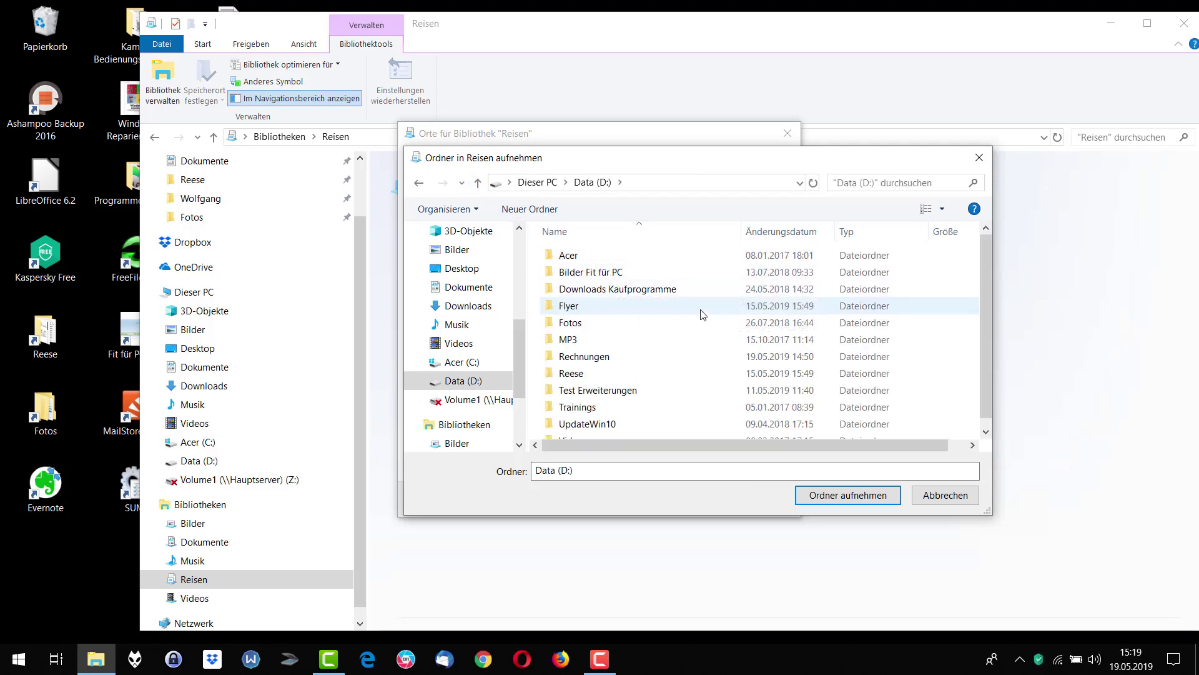
scroll(712, 324, down, 1)
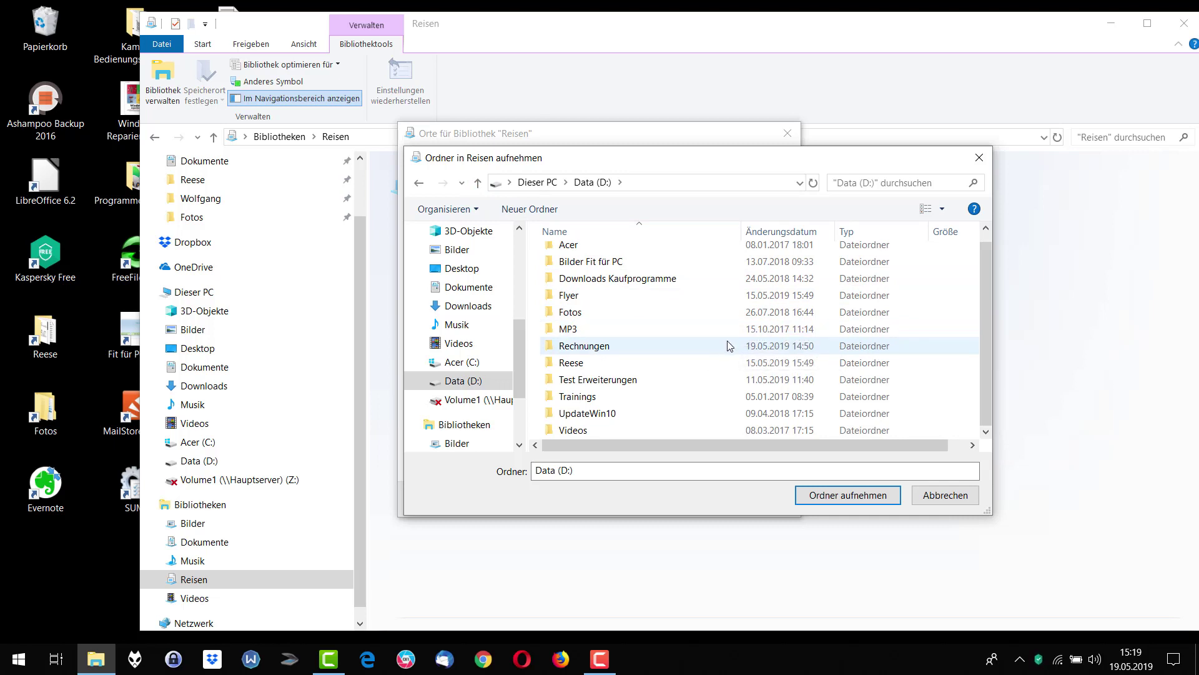
scroll(708, 405, up, 1)
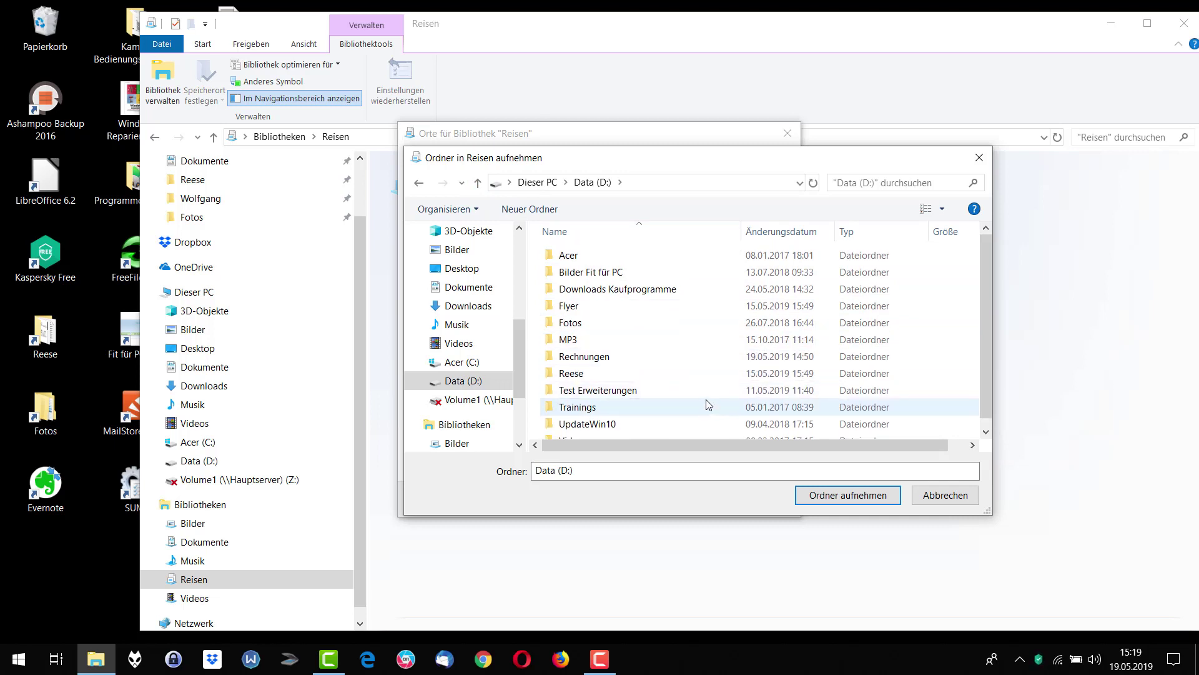
double_click(590, 272)
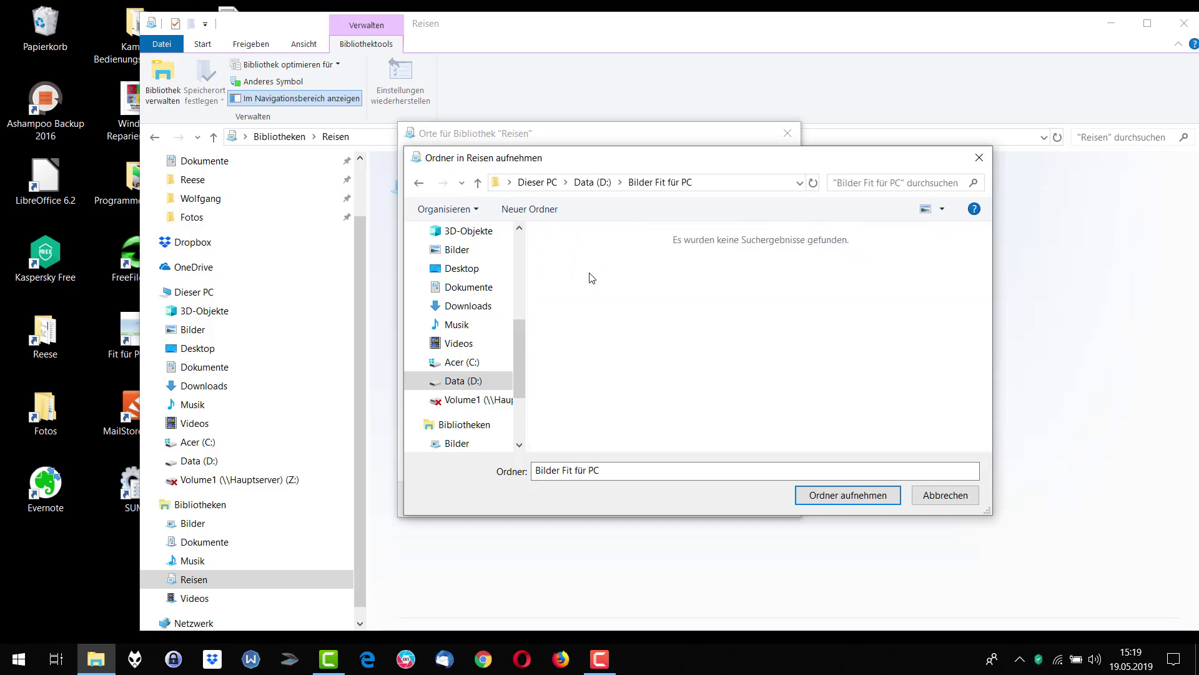
click(866, 500)
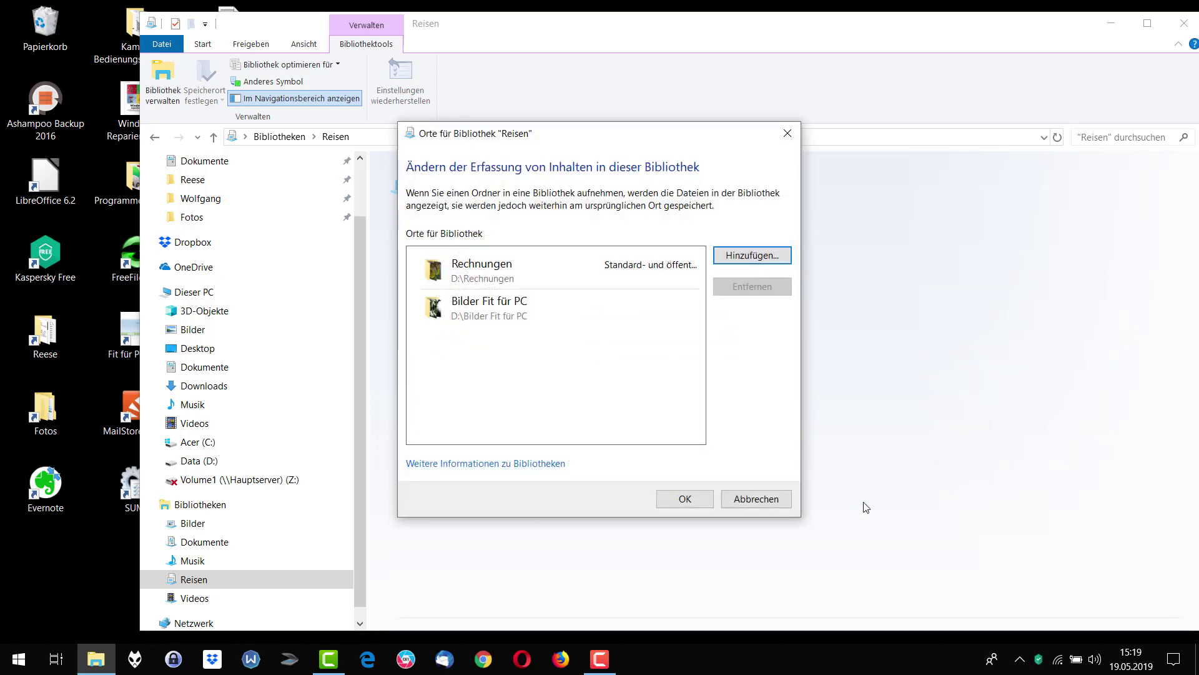
click(686, 498)
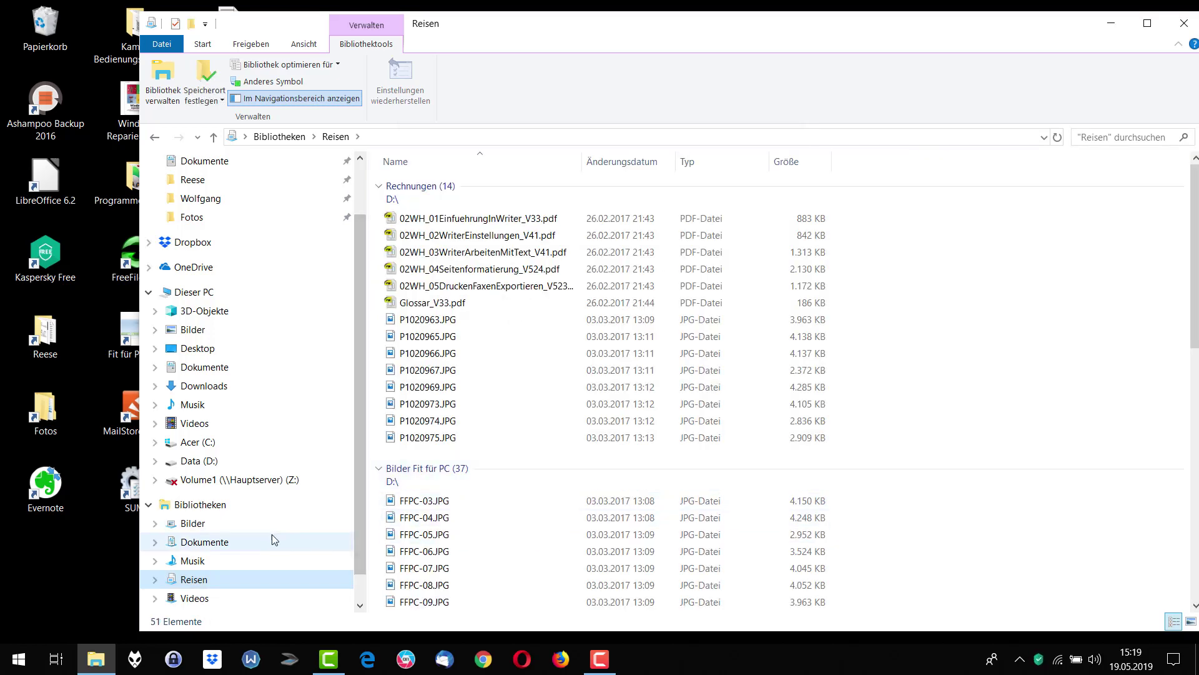
Expand the Reisen library in the navigation pane and examine its included folders and the files grouped under each
click(155, 579)
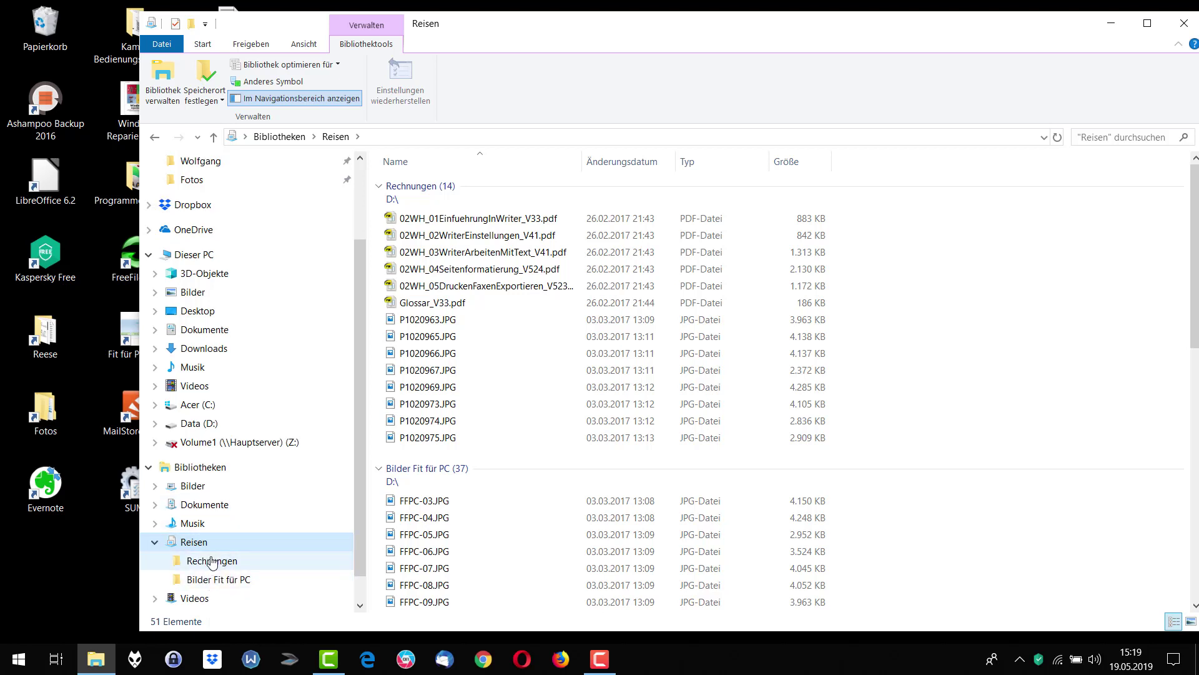
scroll(355, 424, up, 2)
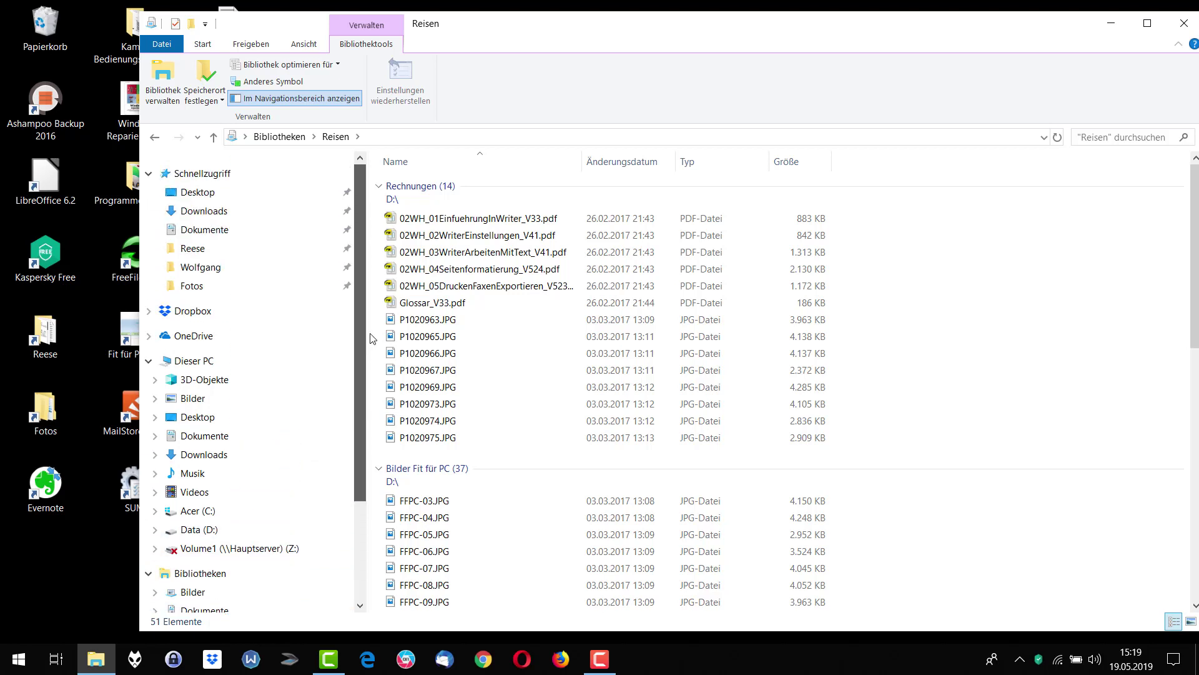
scroll(362, 456, down, 3)
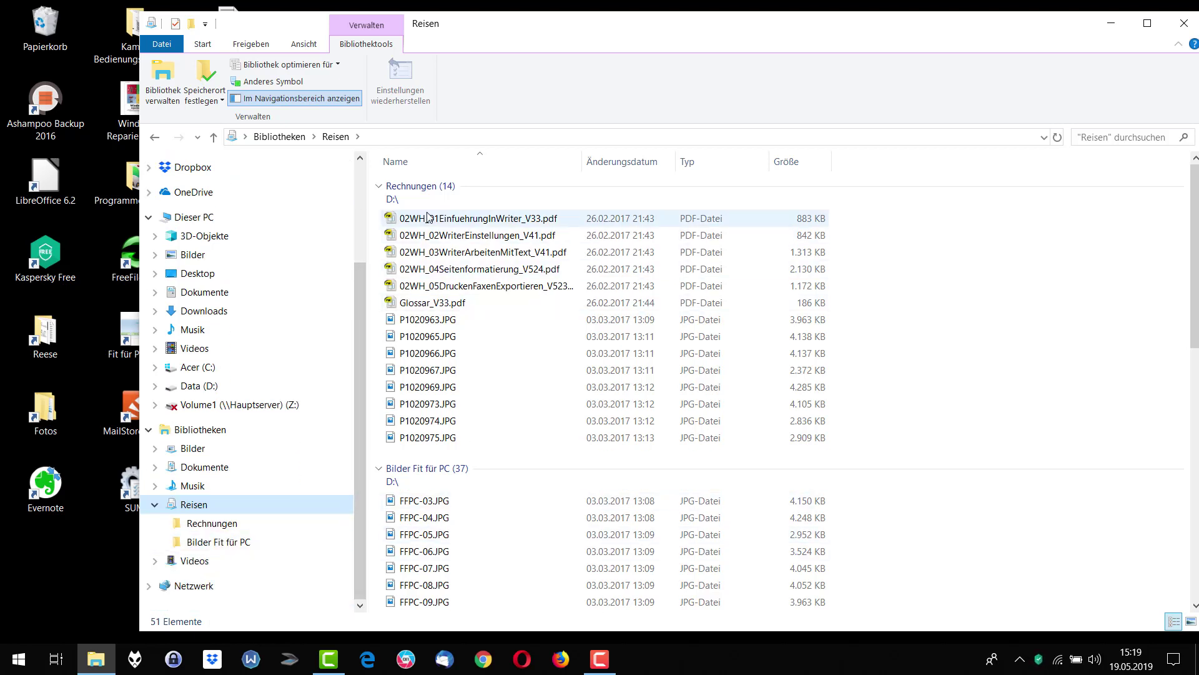
scroll(915, 335, down, 4)
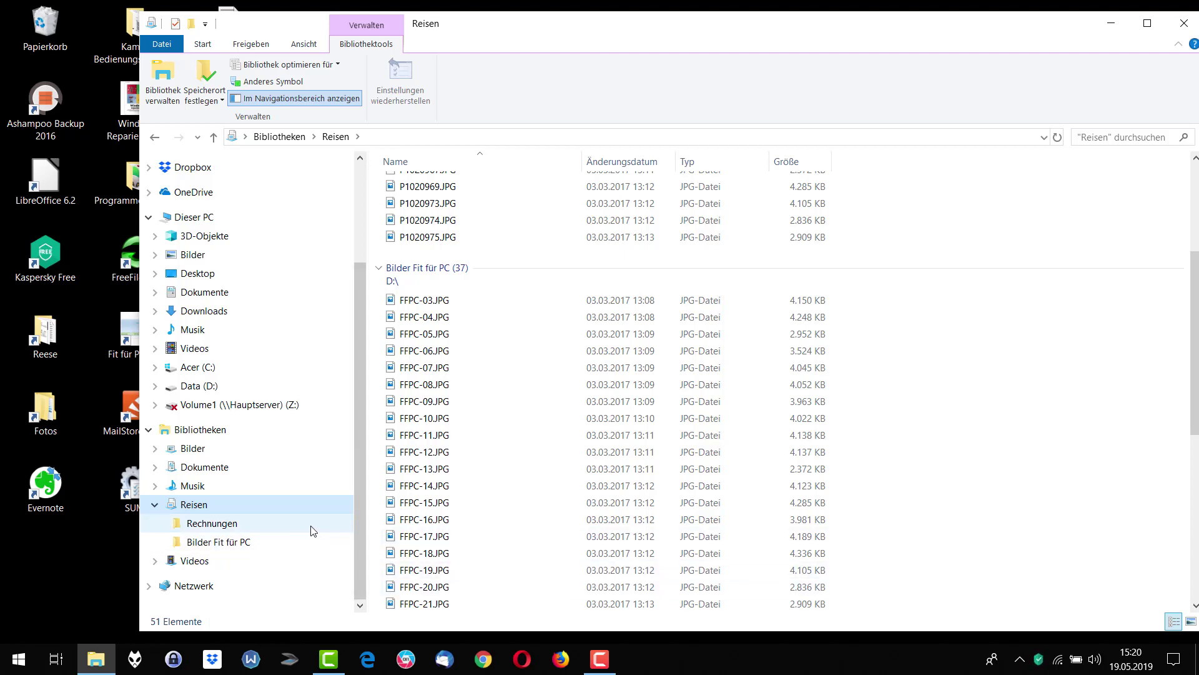
Remove the Rechnungen and Bilder Fit für PC folders from the Reisen library's locations and apply the change
click(163, 87)
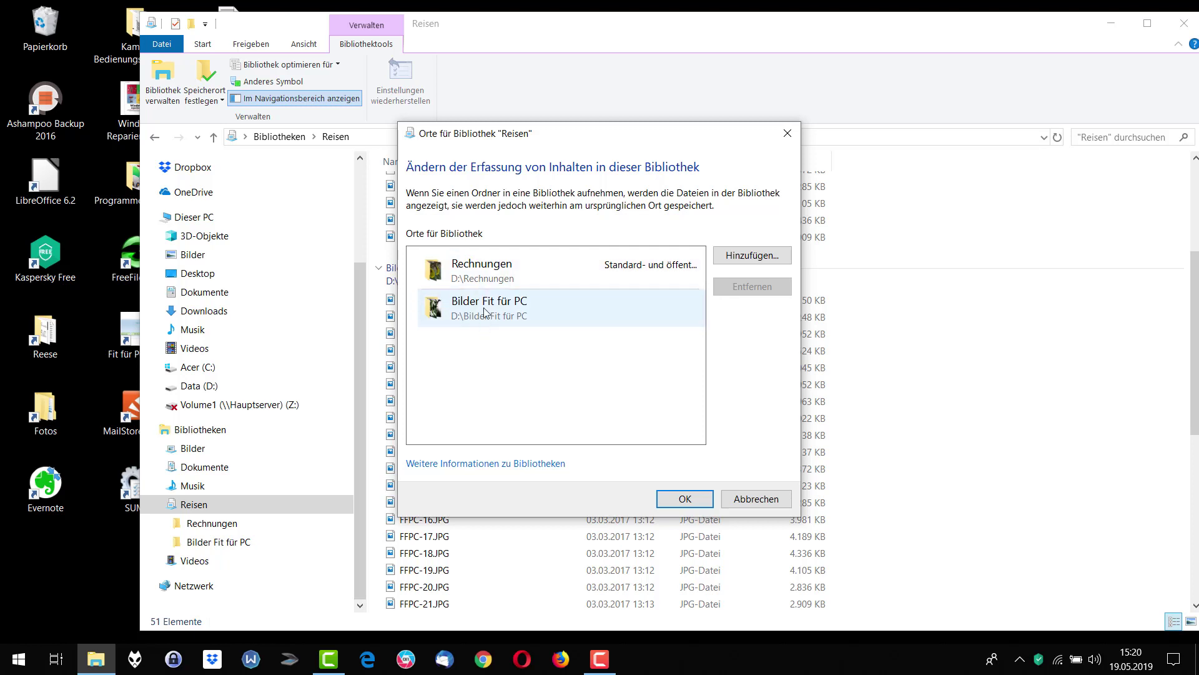
click(493, 264)
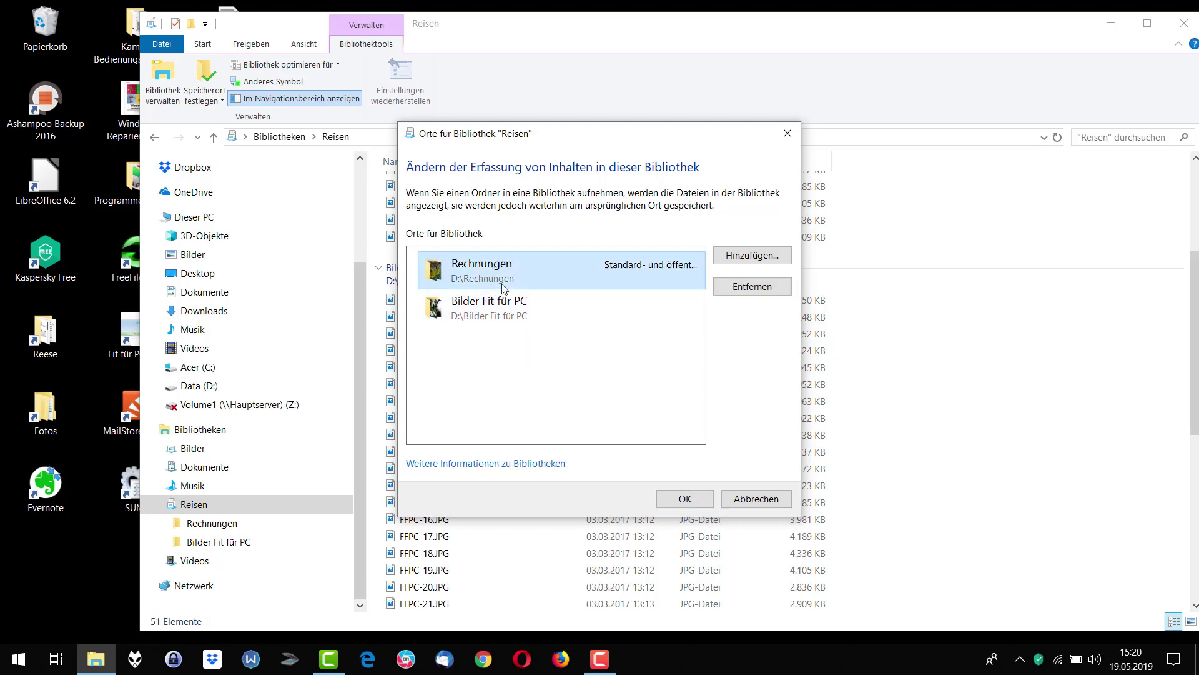
click(750, 286)
click(514, 285)
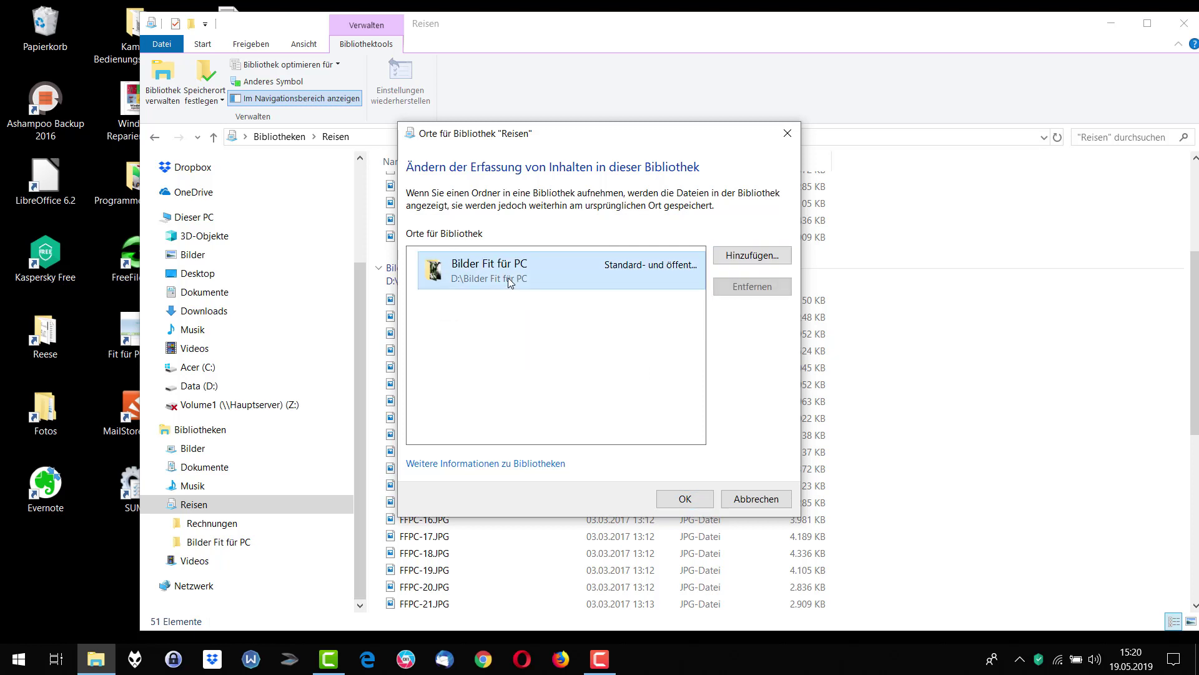
click(751, 286)
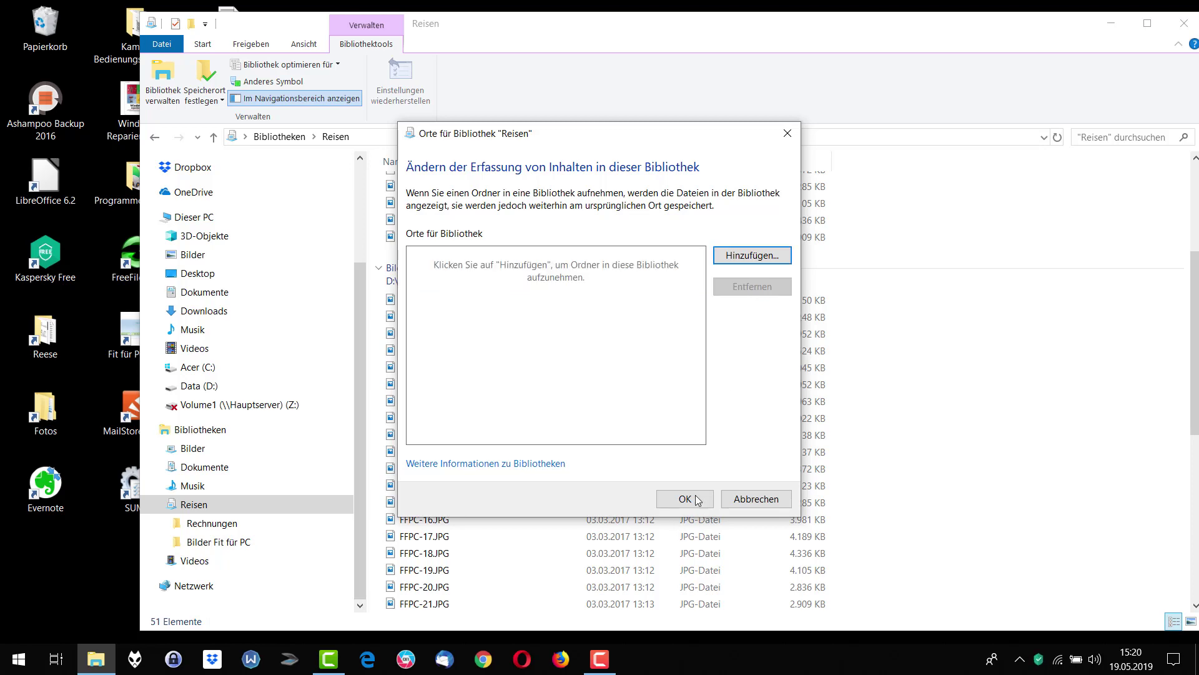
click(684, 500)
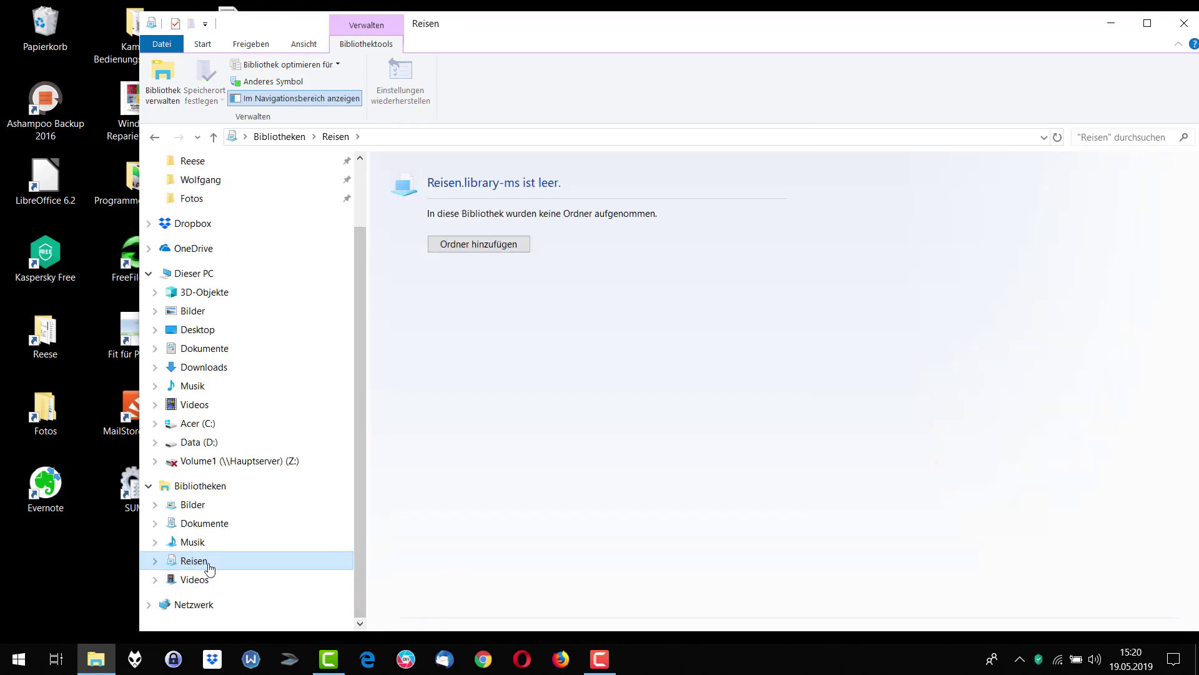
Delete the Reisen library and collapse the Bibliotheken group in the navigation pane
right_click(207, 566)
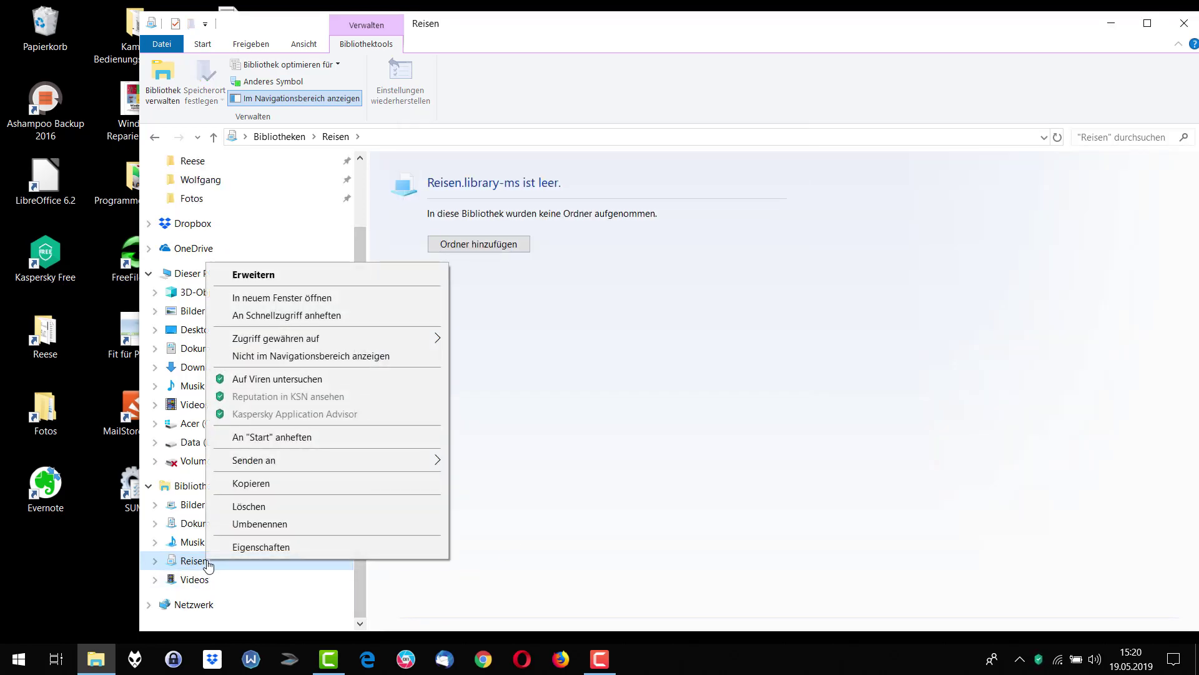
click(265, 513)
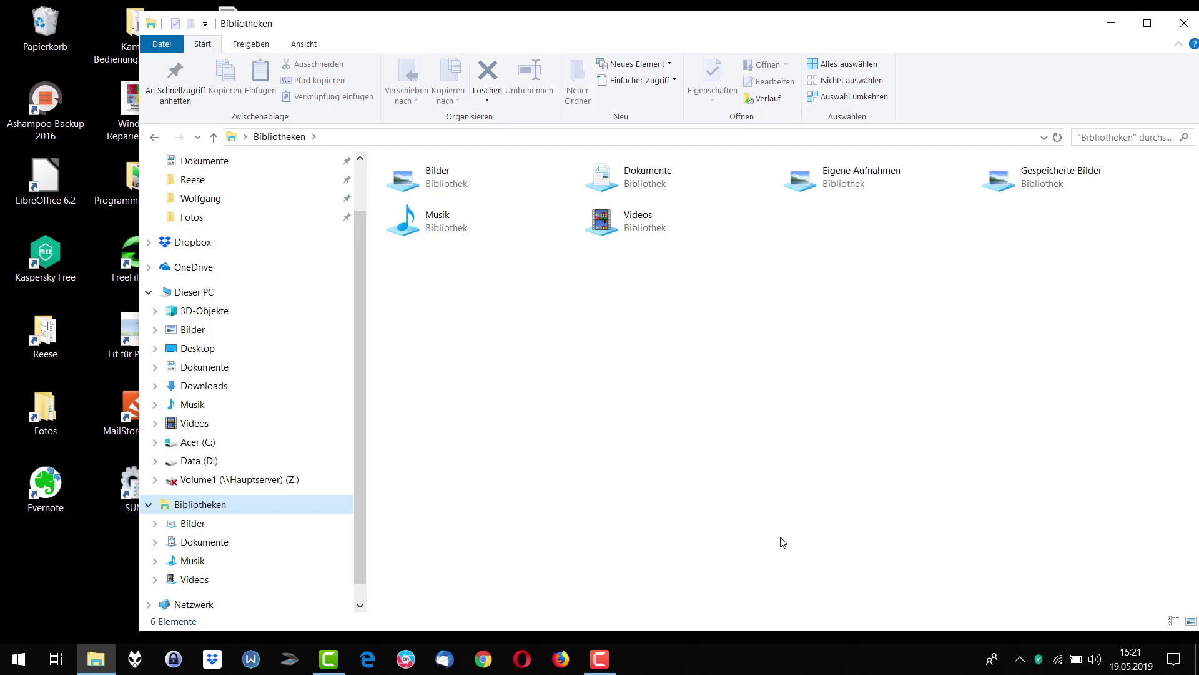
click(149, 511)
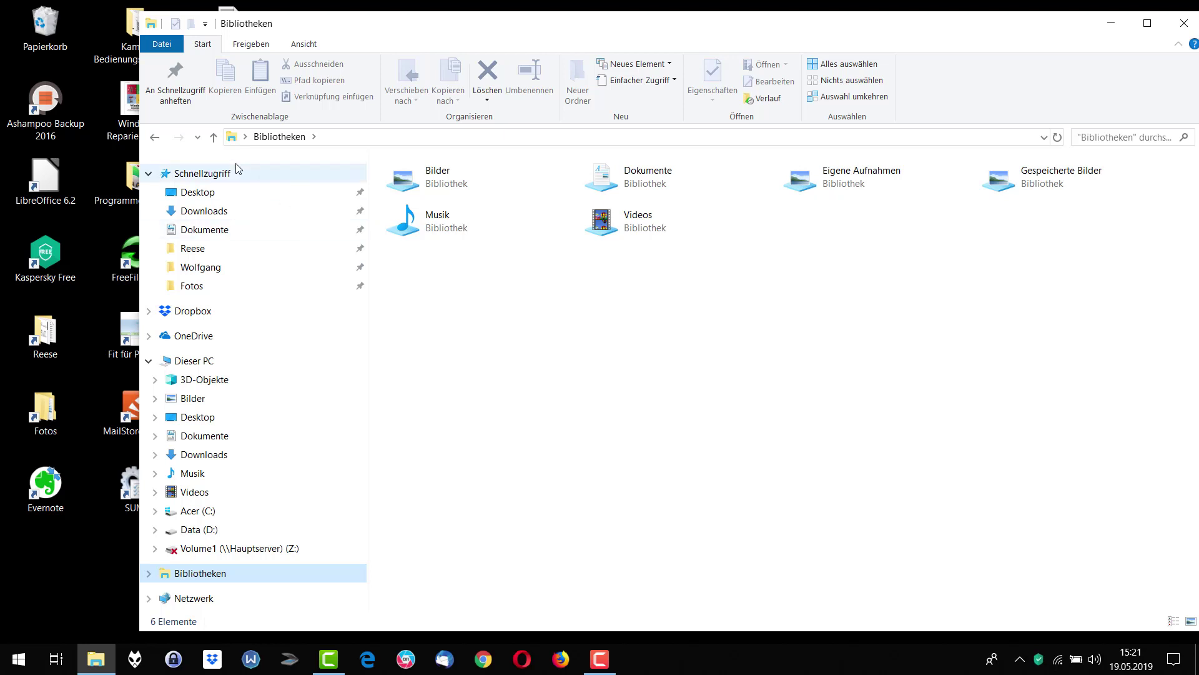
click(164, 45)
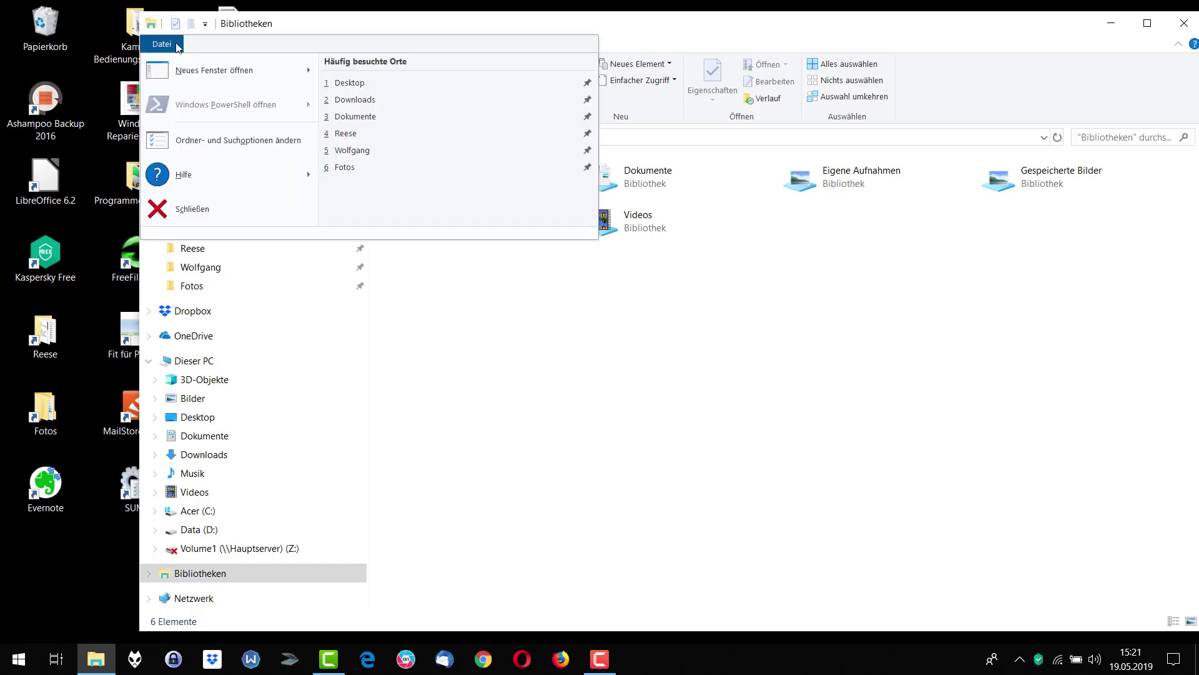
click(680, 366)
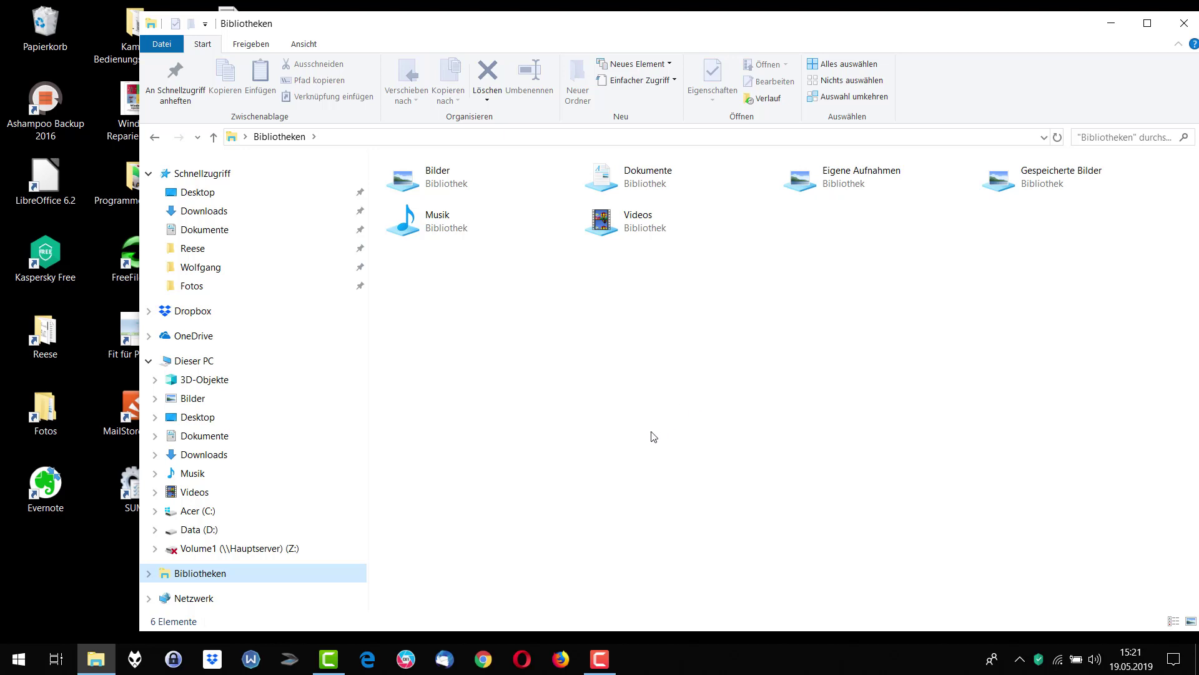
Open the Beispieldaten folder inside Downloads für Seminar in the Downloads folder
click(207, 456)
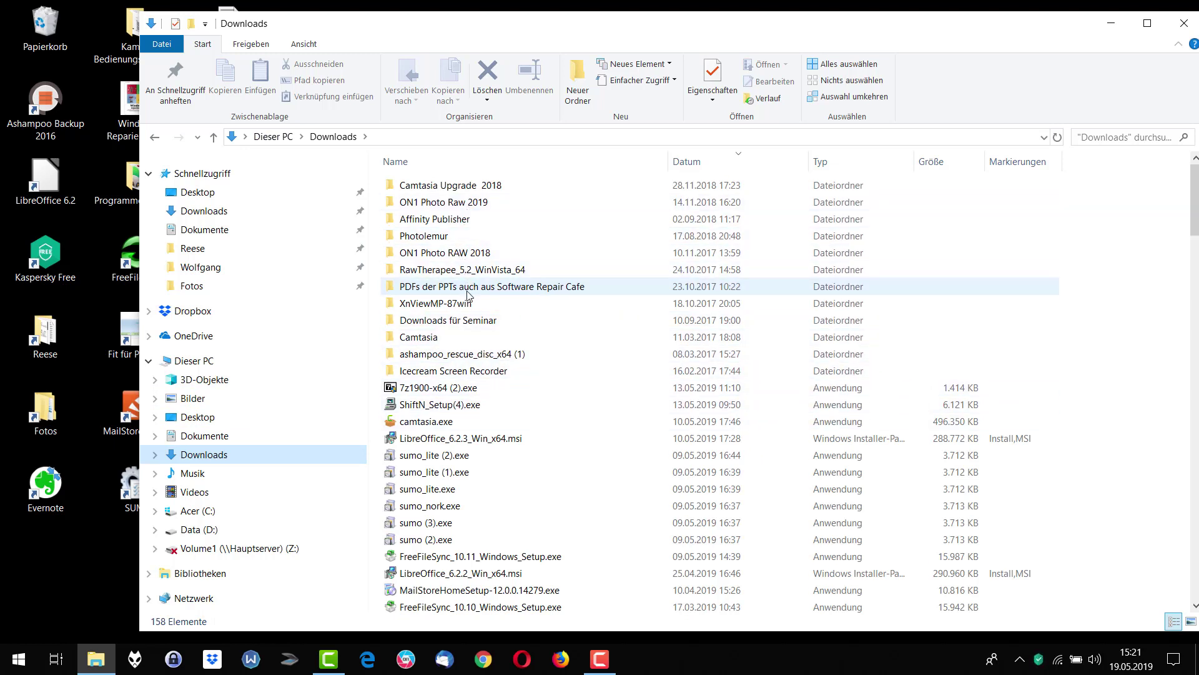
double_click(472, 321)
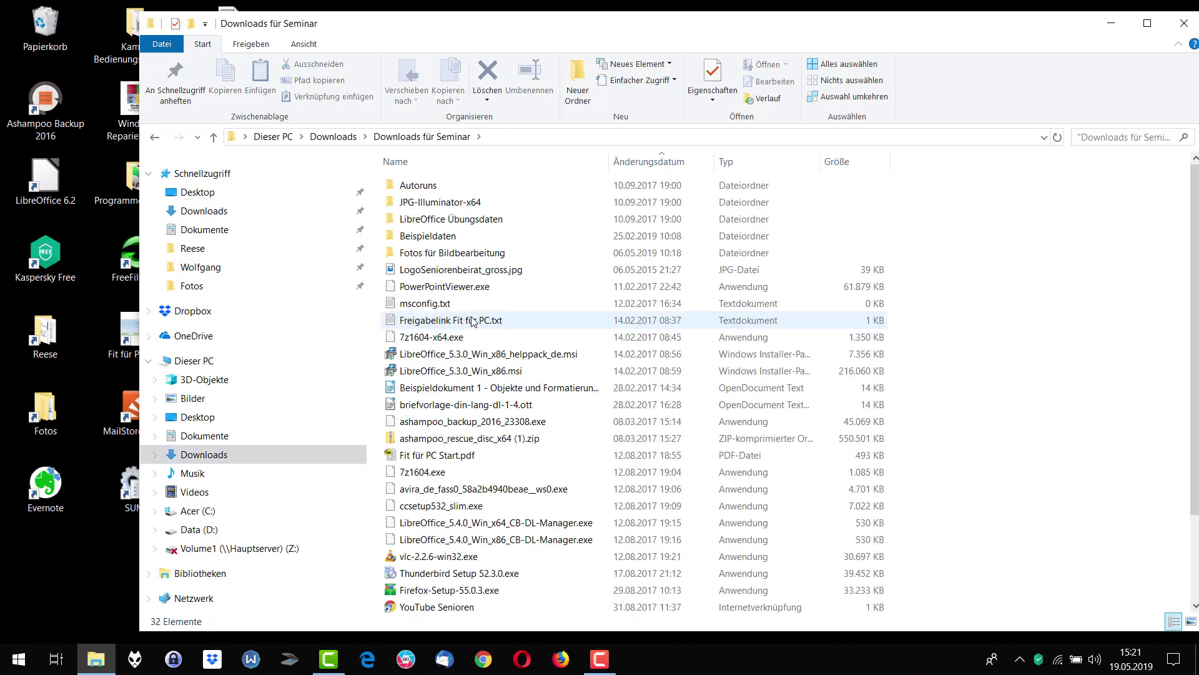
click(449, 238)
double_click(449, 237)
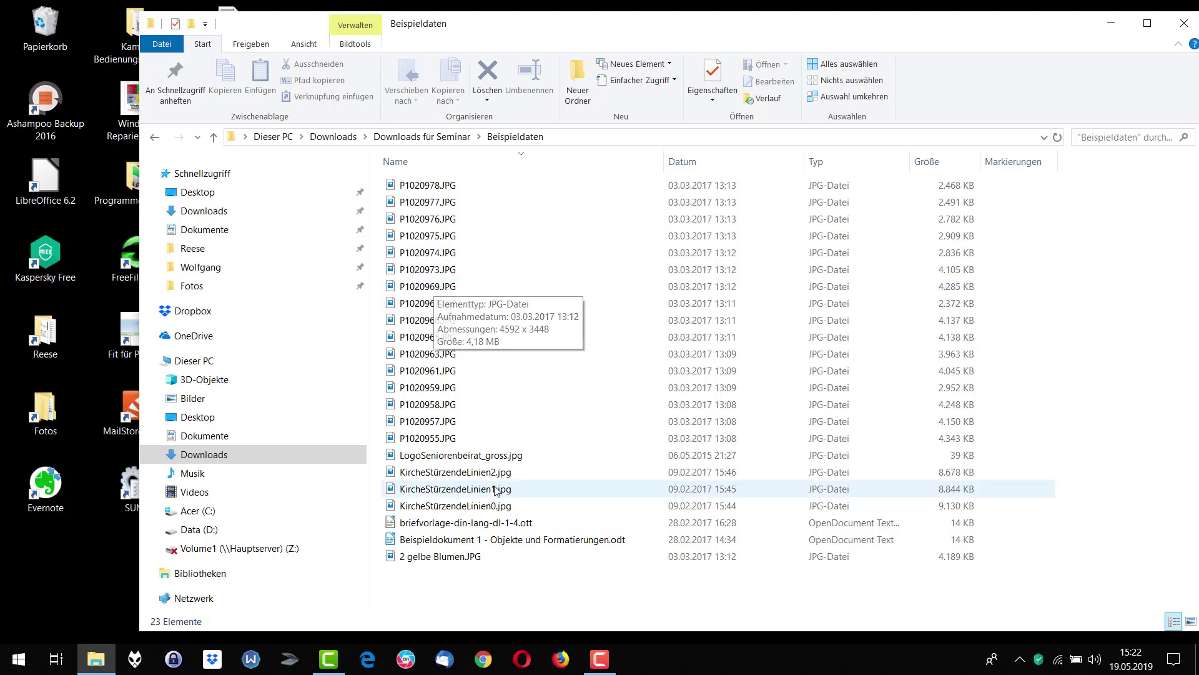
View Beispieldokument 1 - Objekte und Formatierungen.odt in its default program, LibreOffice Writer, and close it again
click(478, 528)
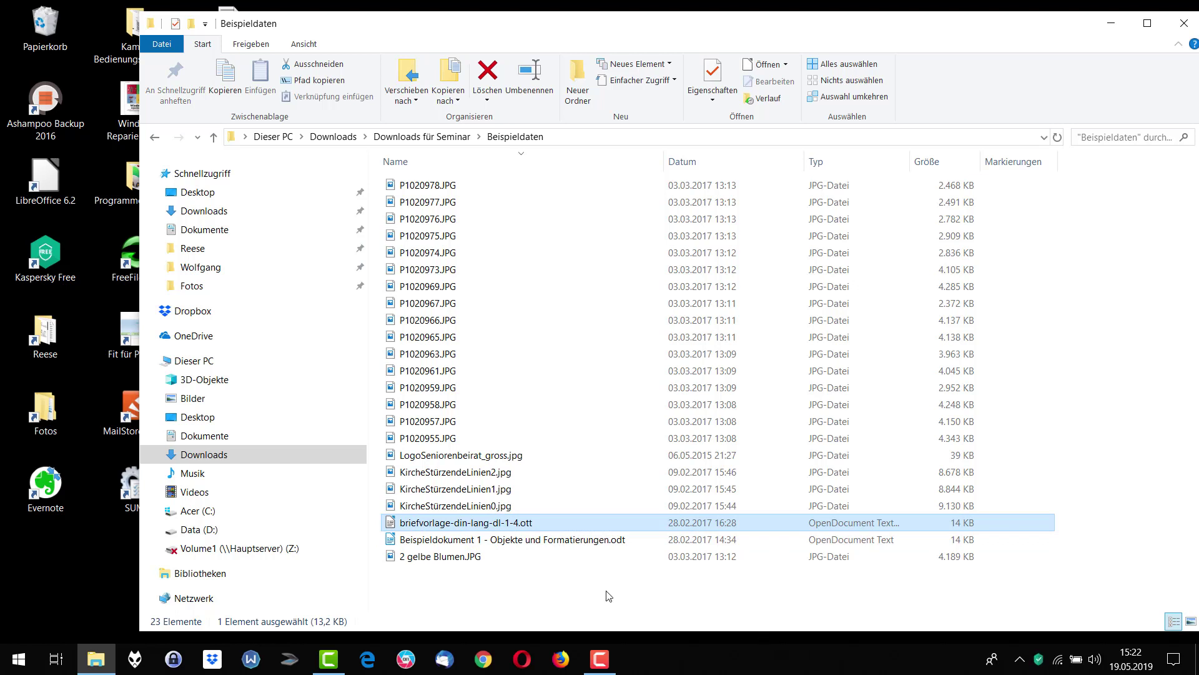
click(525, 541)
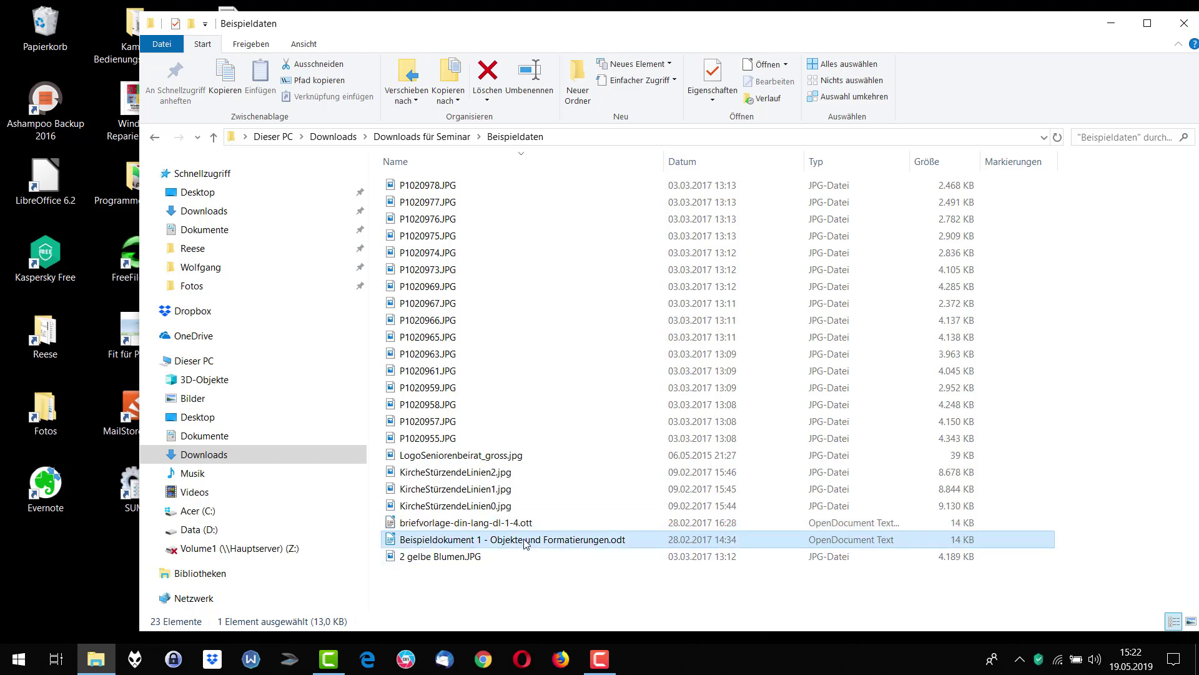
double_click(525, 540)
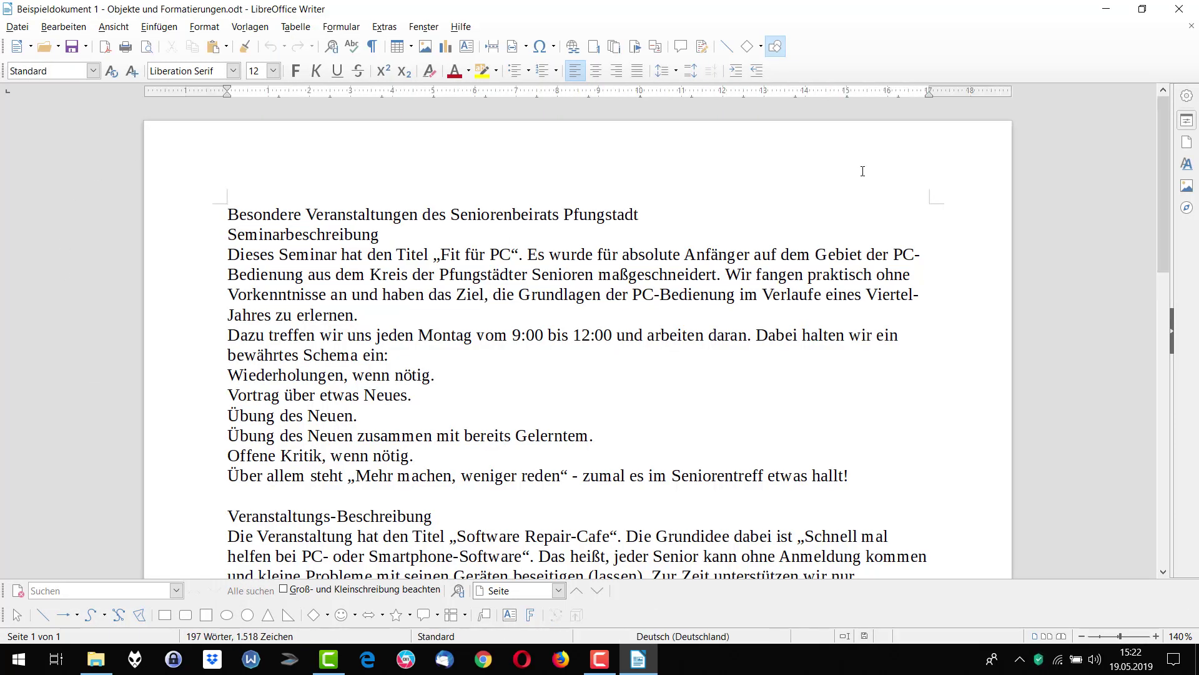
click(1180, 9)
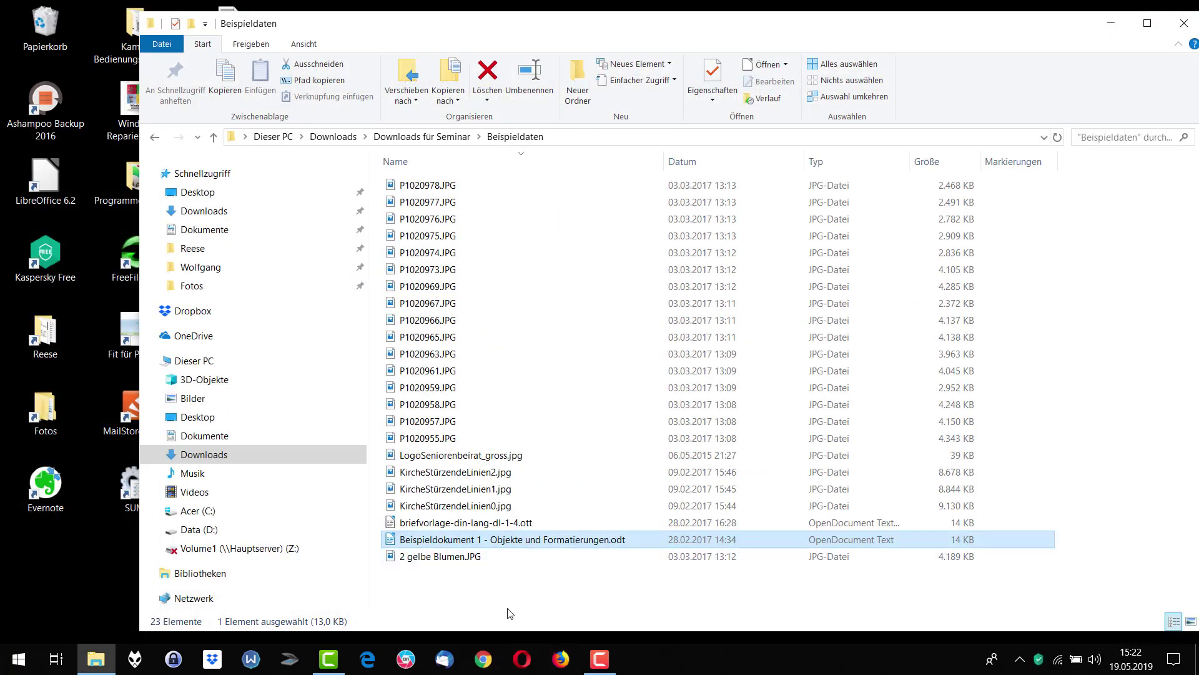
Open Beispieldokument 1 - Objekte und Formatierungen.odt with Word instead of the default program and look through its text
right_click(466, 542)
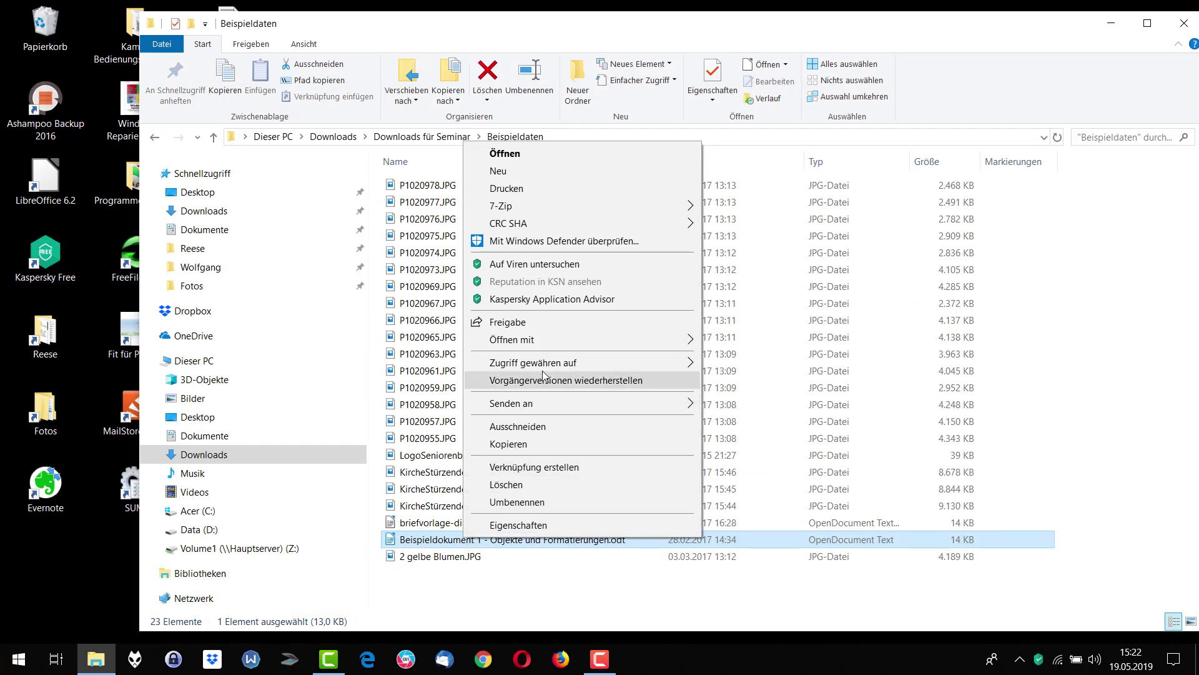
mouse_move(548, 343)
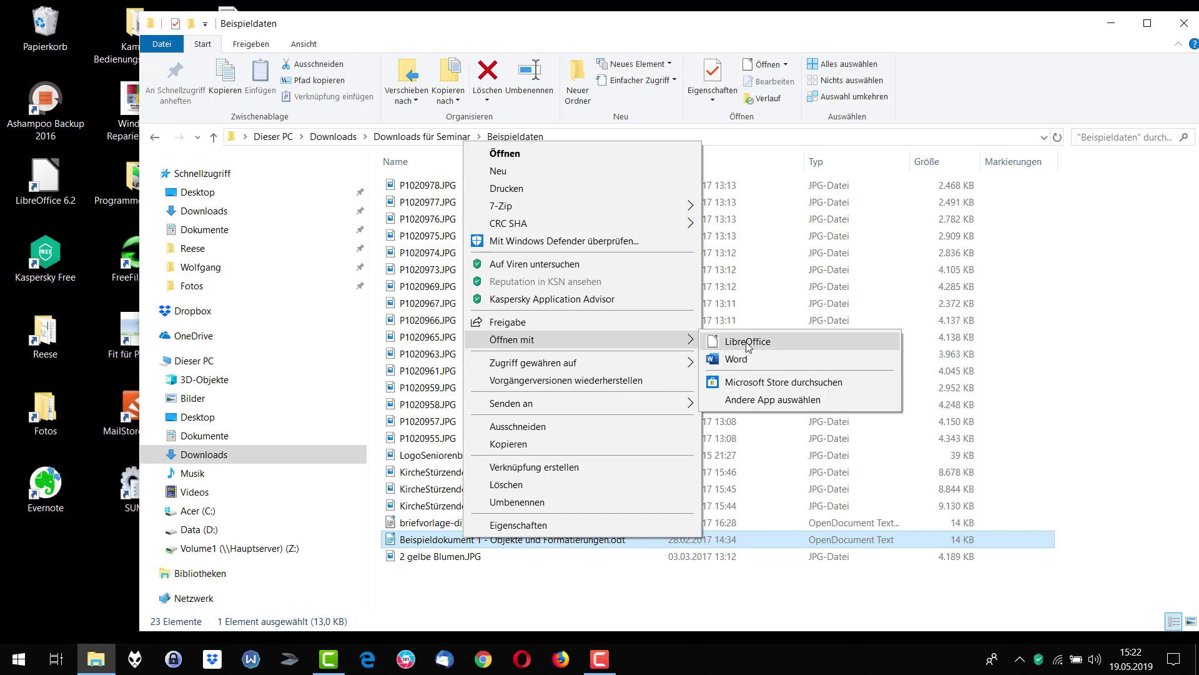
click(743, 364)
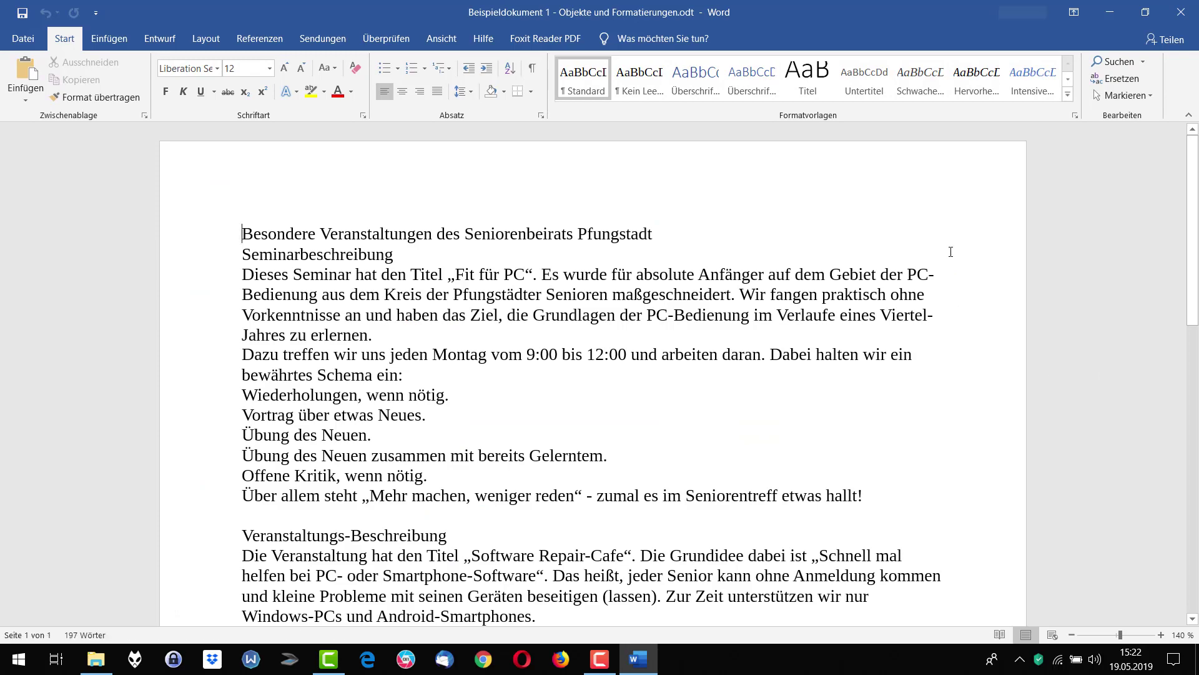
scroll(397, 345, down, 5)
scroll(398, 345, up, 5)
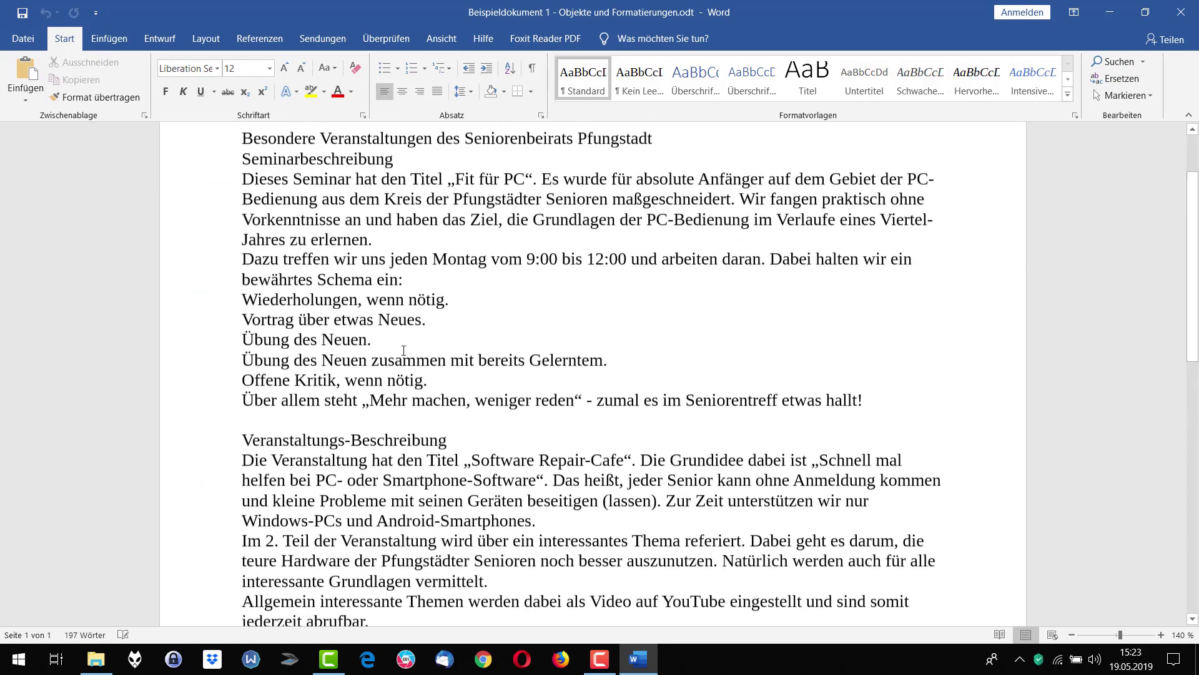
Close the document and make Word the app always used for .odt files, opening Beispieldokument 1 - Objekte und Formatierungen.odt with it
click(1184, 14)
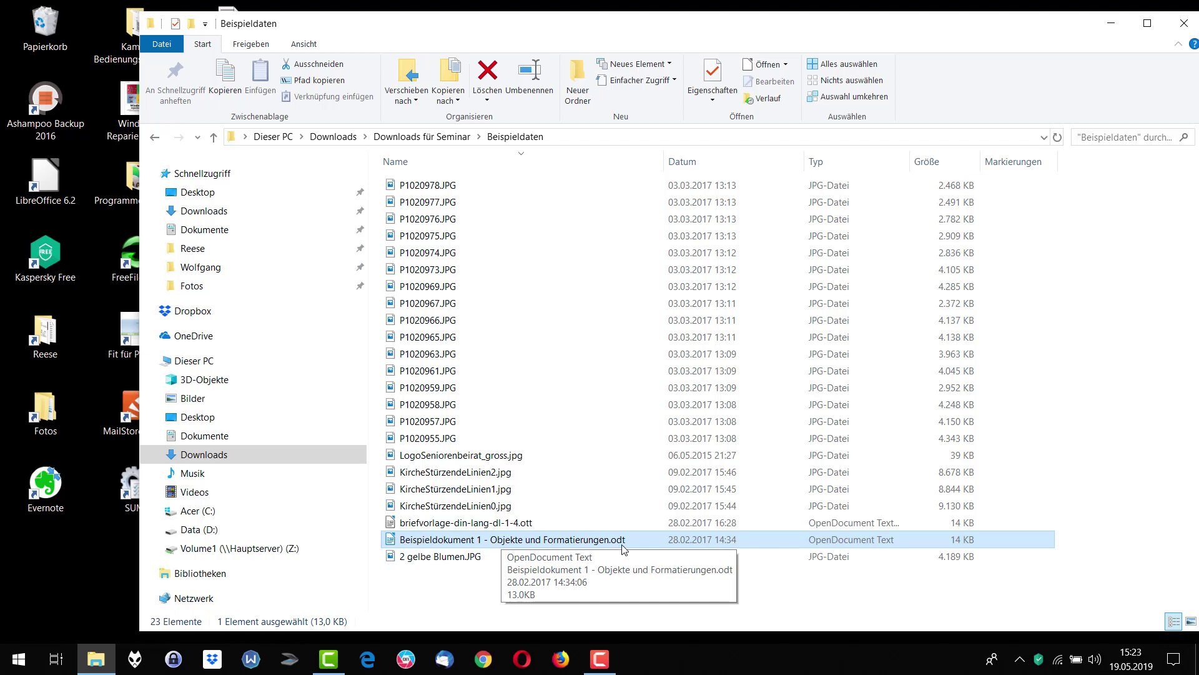
right_click(535, 541)
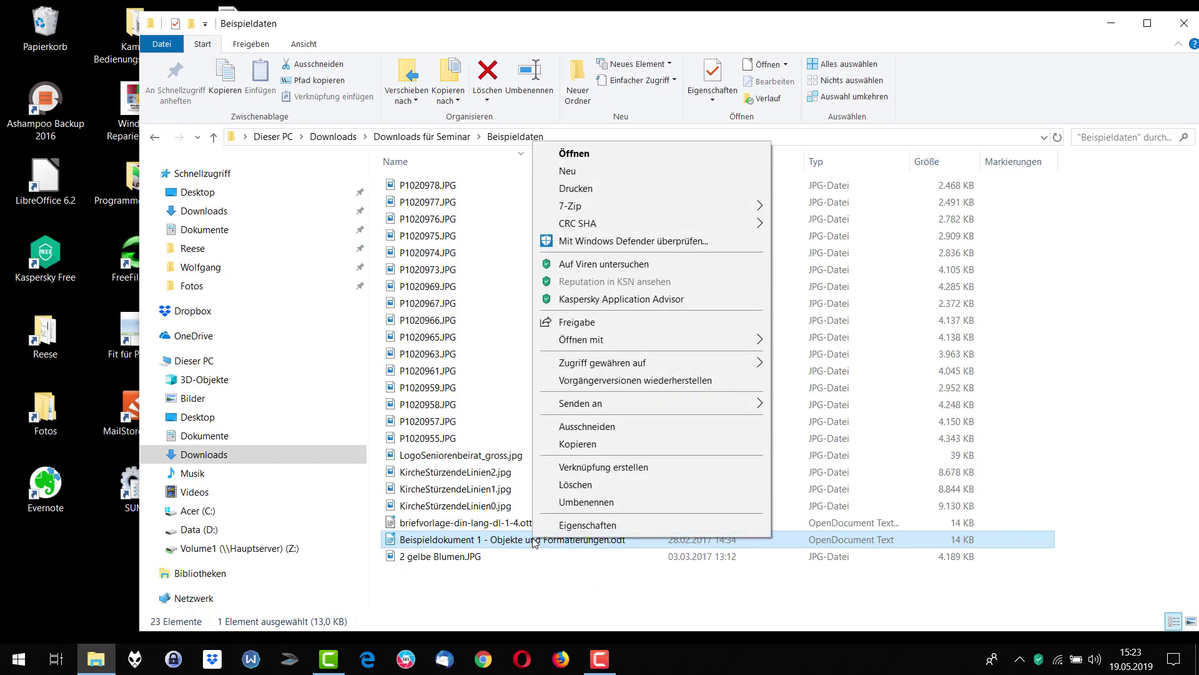
key(Escape)
right_click(517, 545)
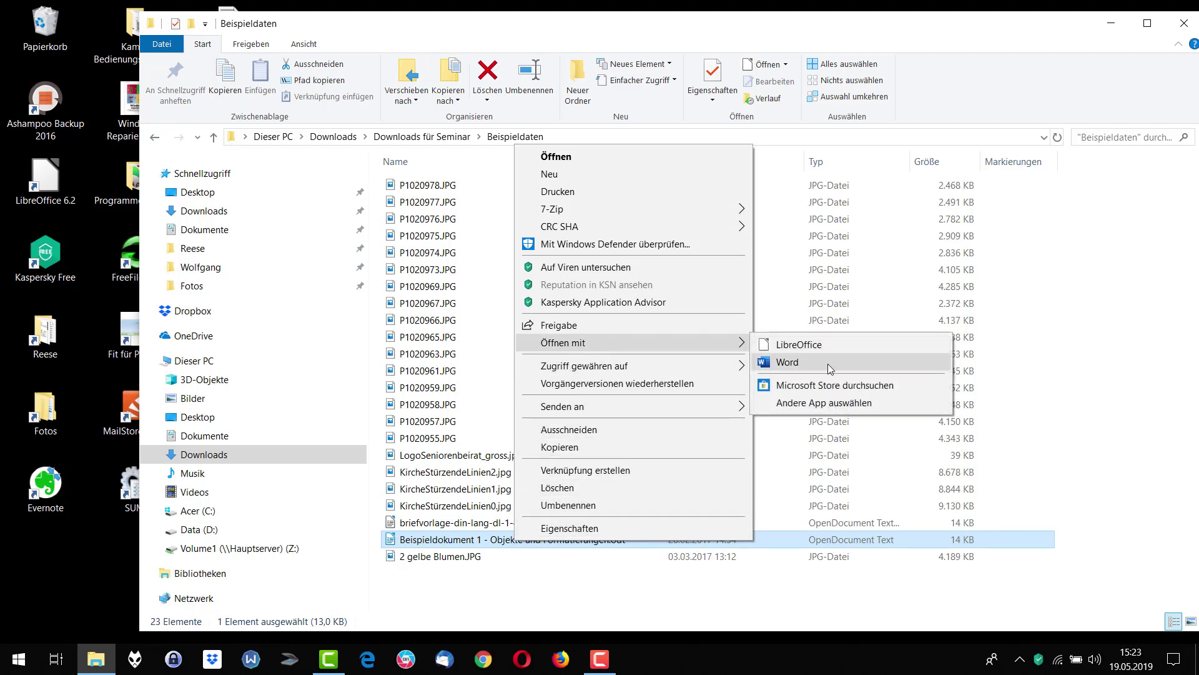
click(846, 404)
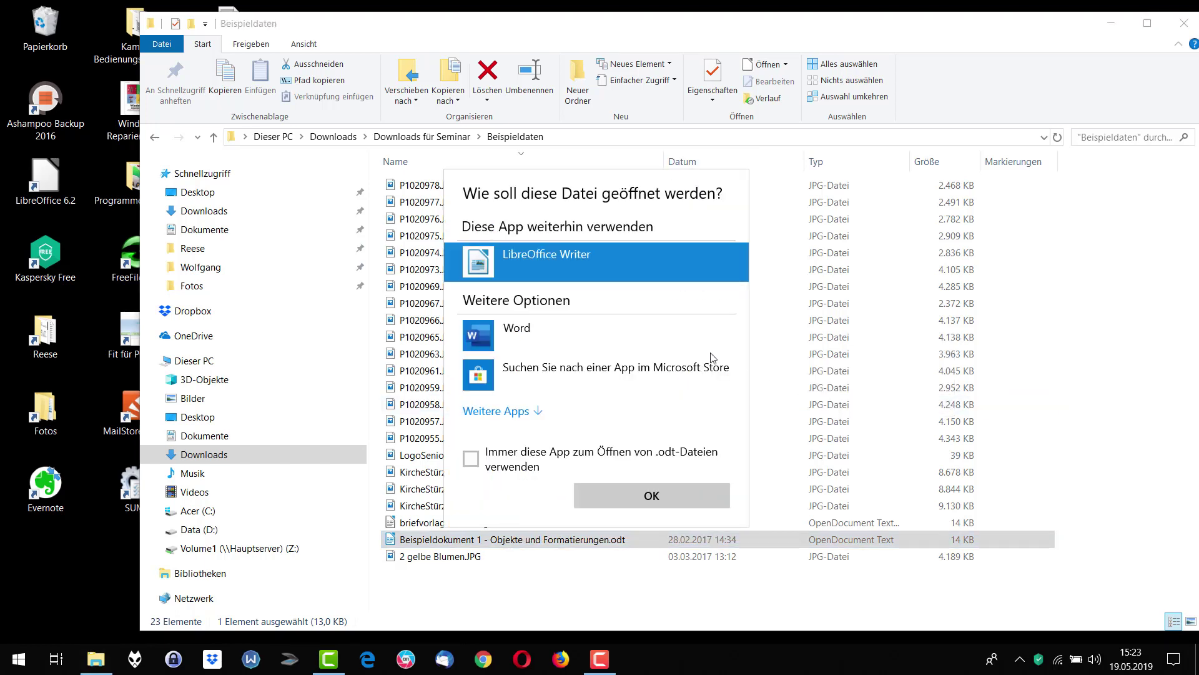
click(522, 334)
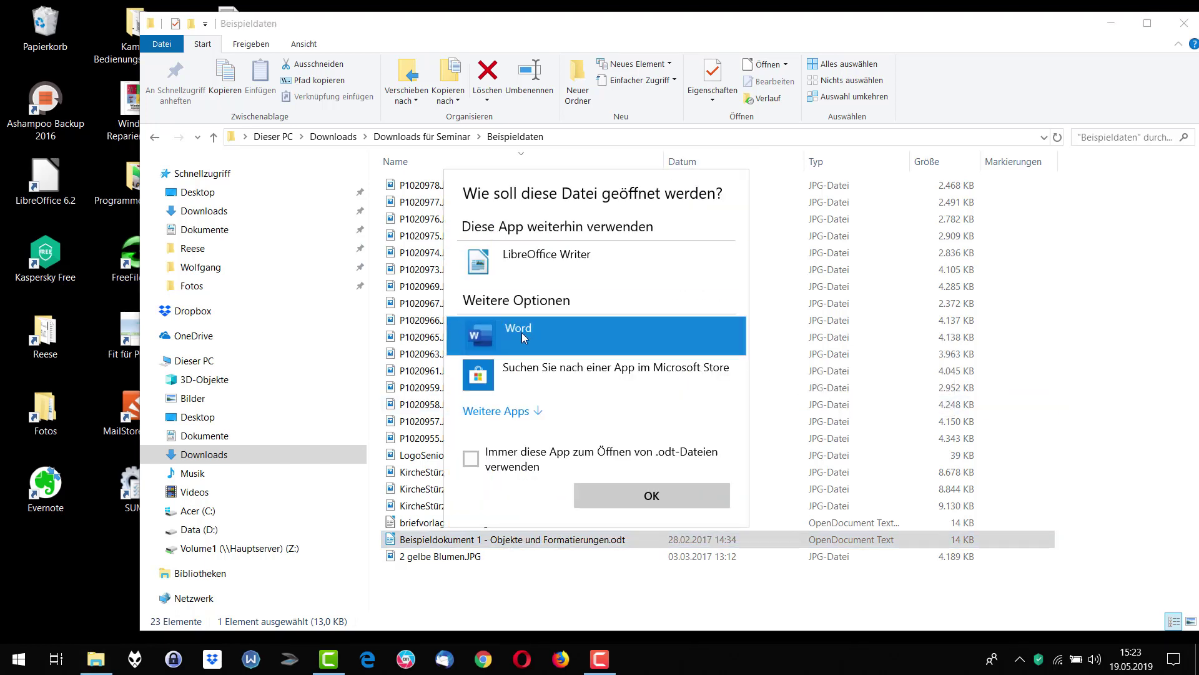
click(471, 459)
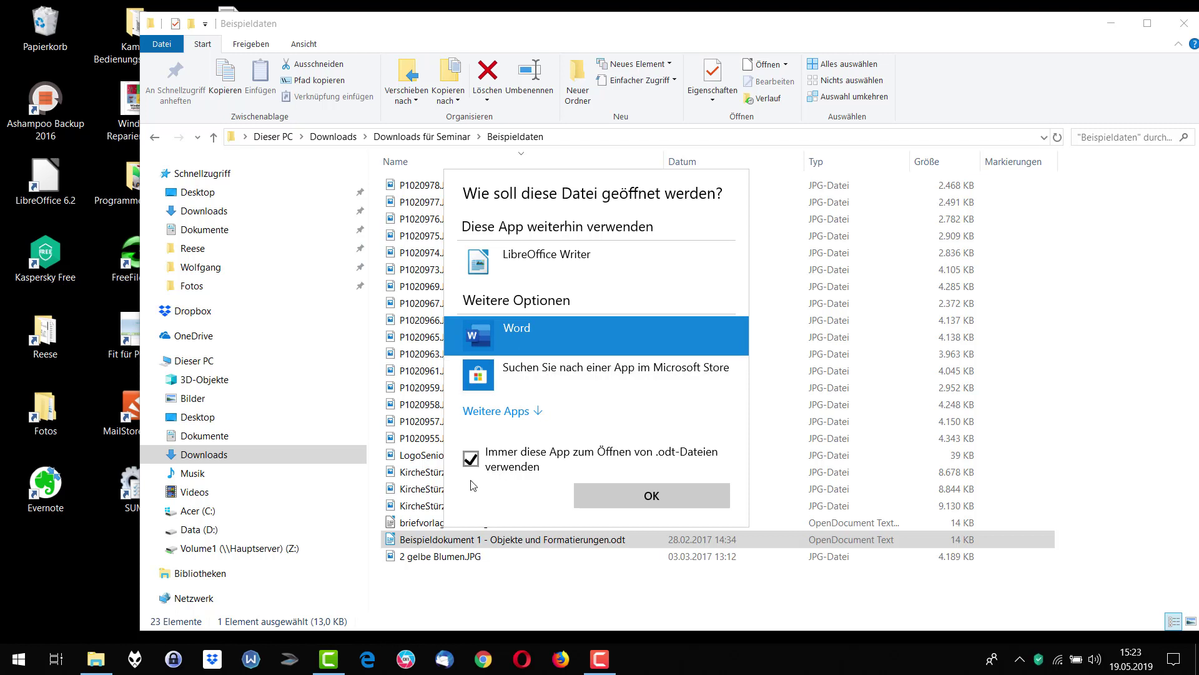
click(652, 495)
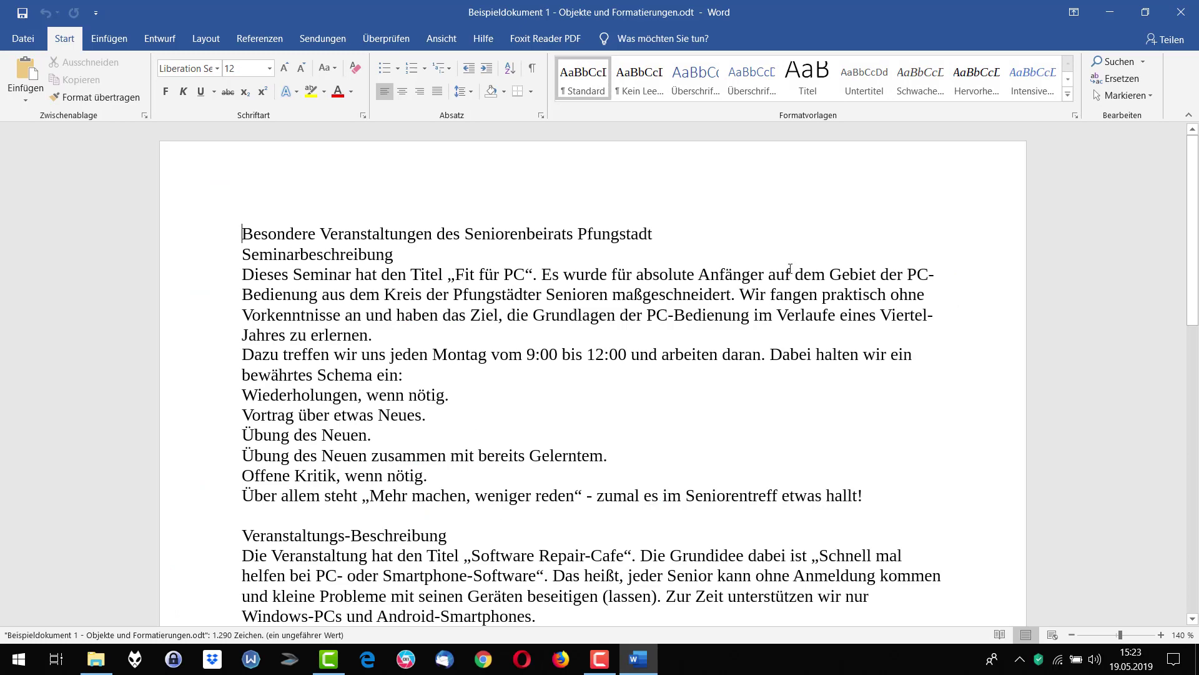
Close Beispieldokument 1 - Objekte und Formatierungen.odt, reopen it in its default program to check the new assignment, and close it again
click(1186, 14)
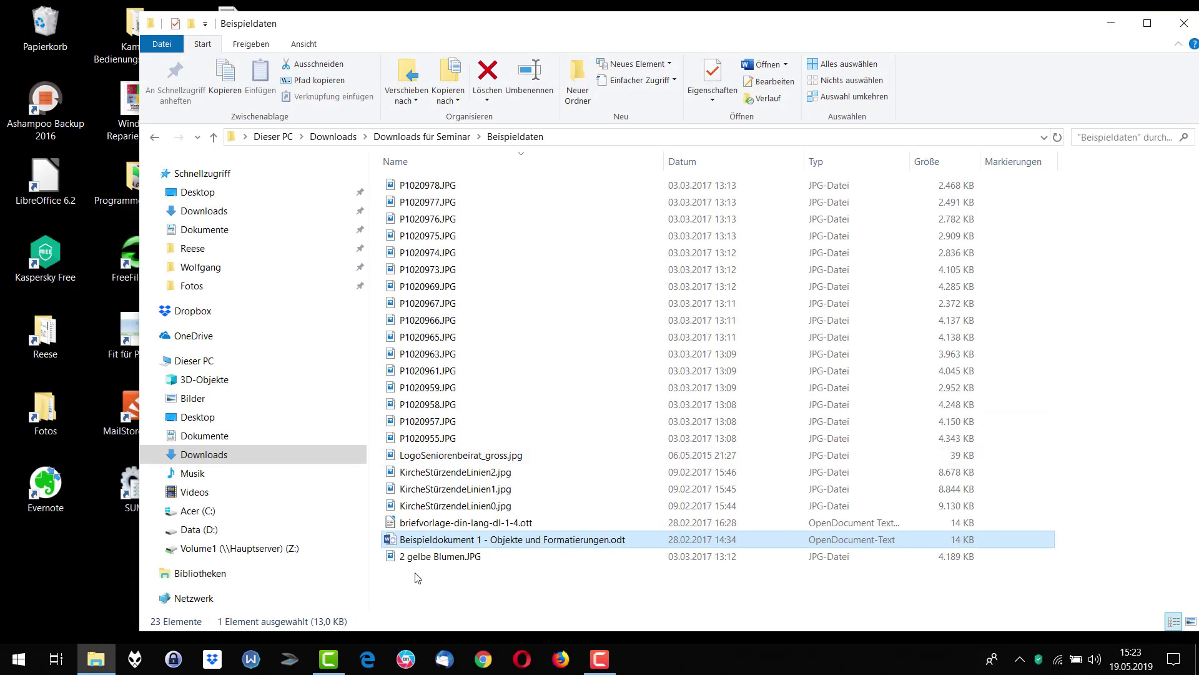
double_click(419, 540)
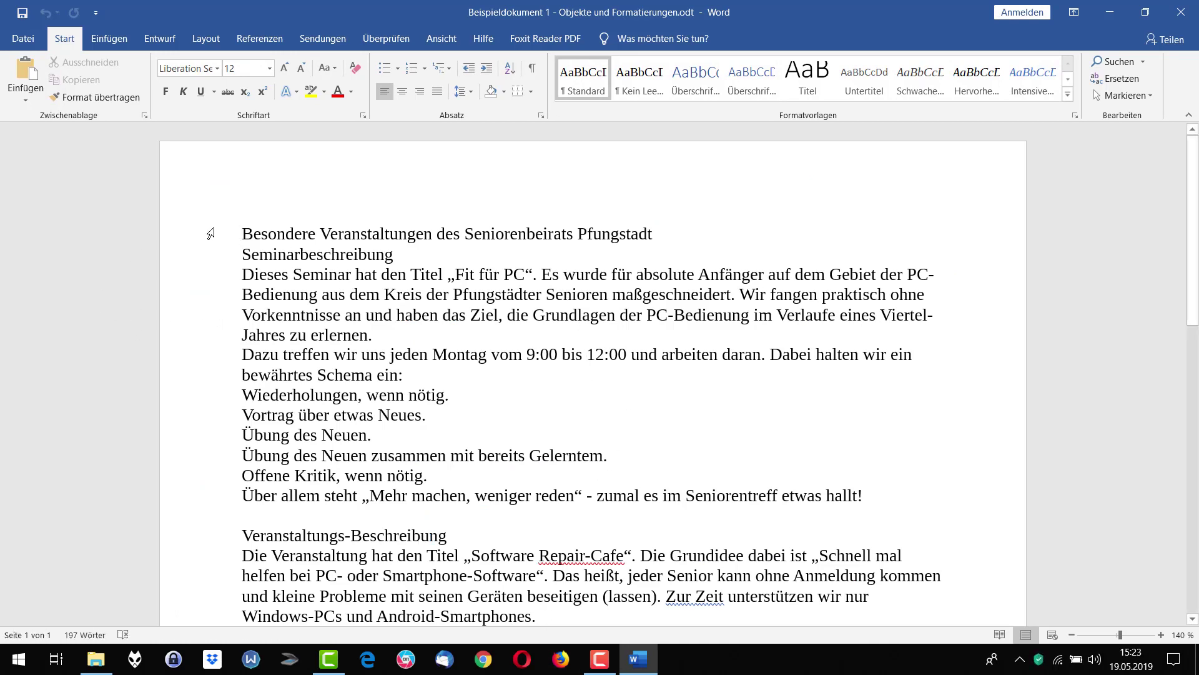
click(1180, 12)
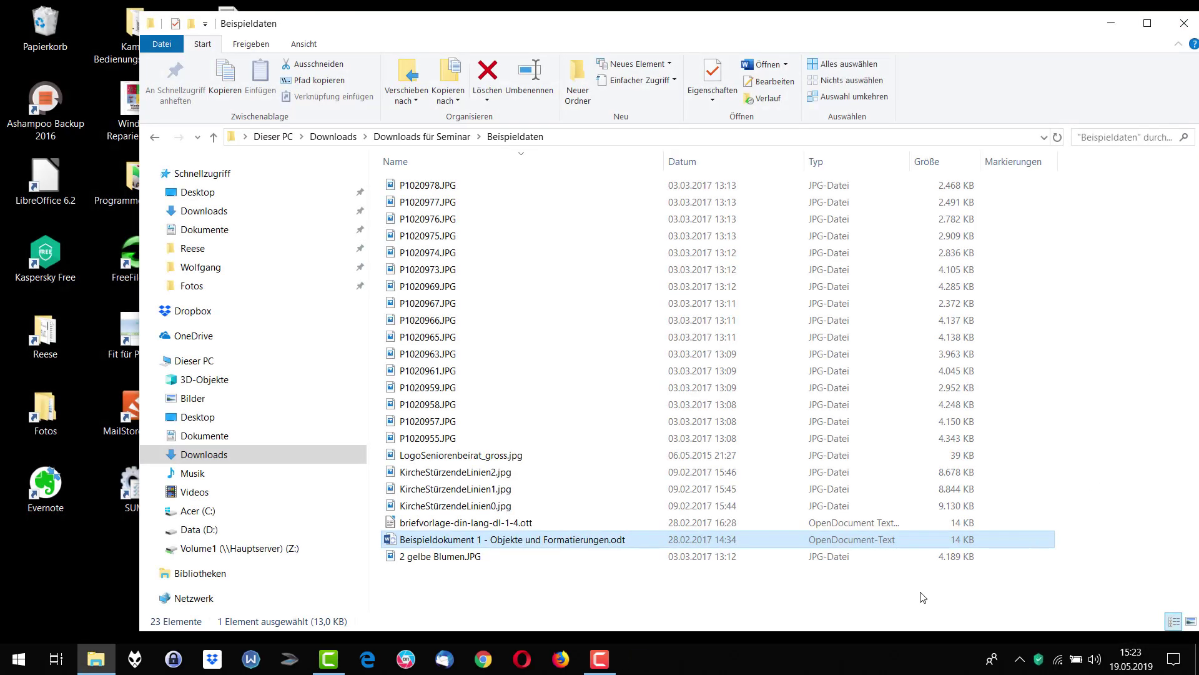
Make LibreOffice Writer the app always used for .odt files, opening Beispieldokument 1 - Objekte und Formatierungen.odt with it, and close the document
right_click(555, 541)
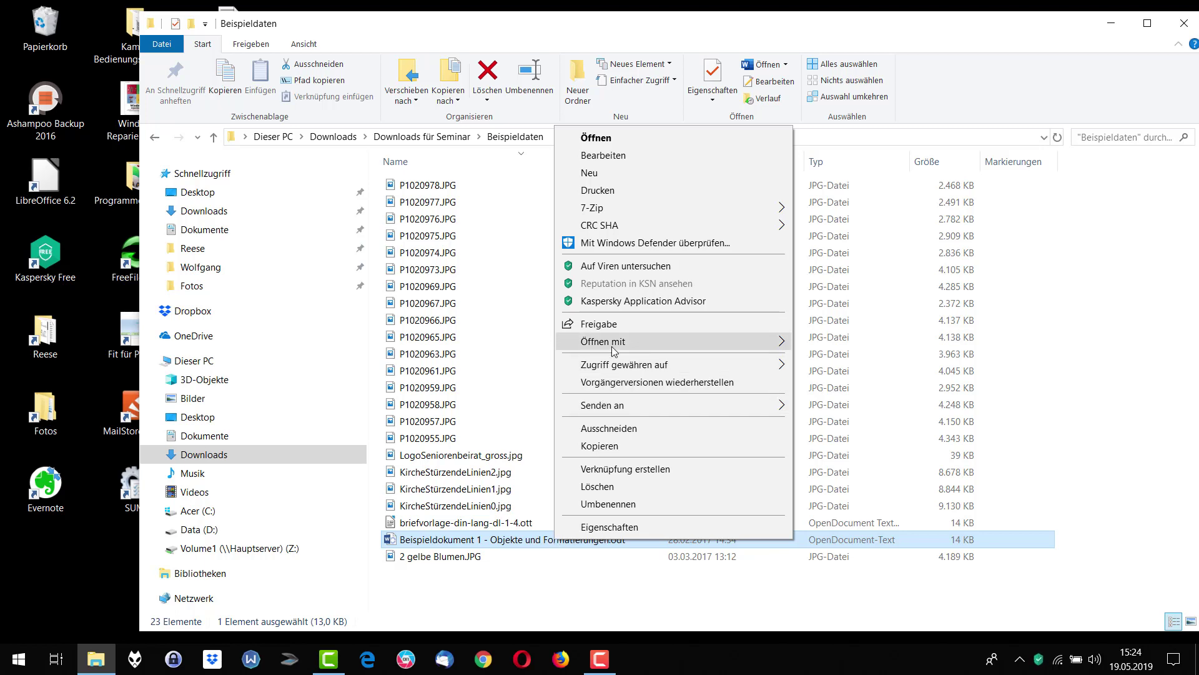
mouse_move(615, 350)
click(862, 402)
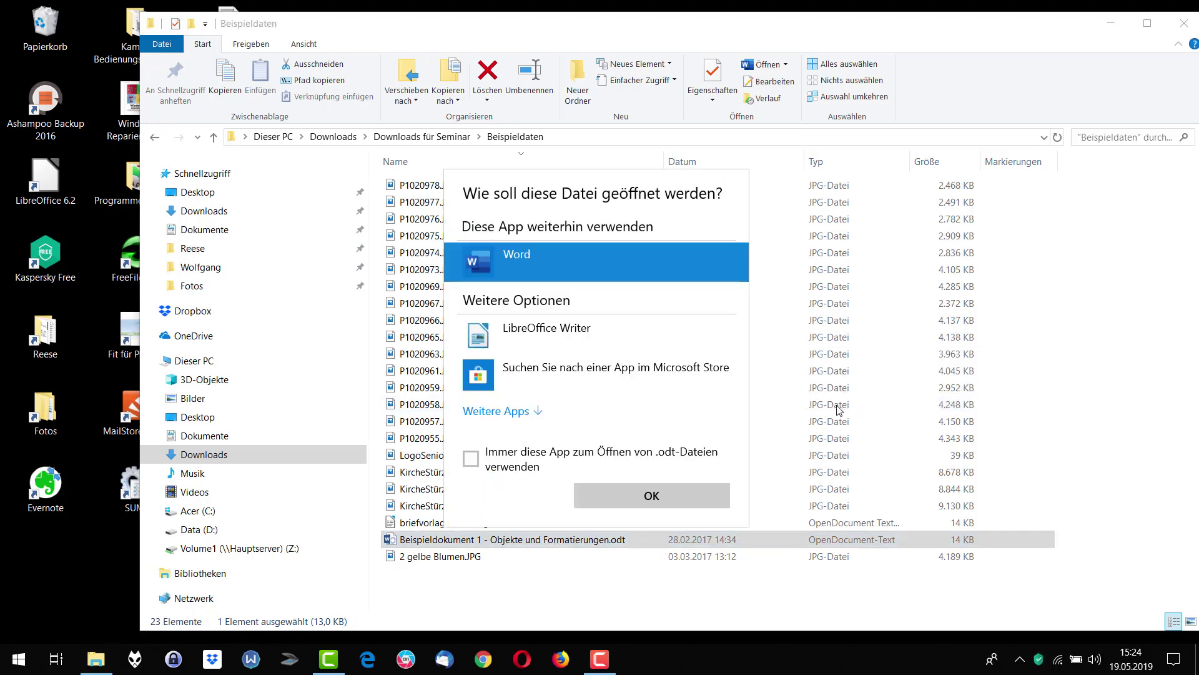
click(567, 336)
click(471, 459)
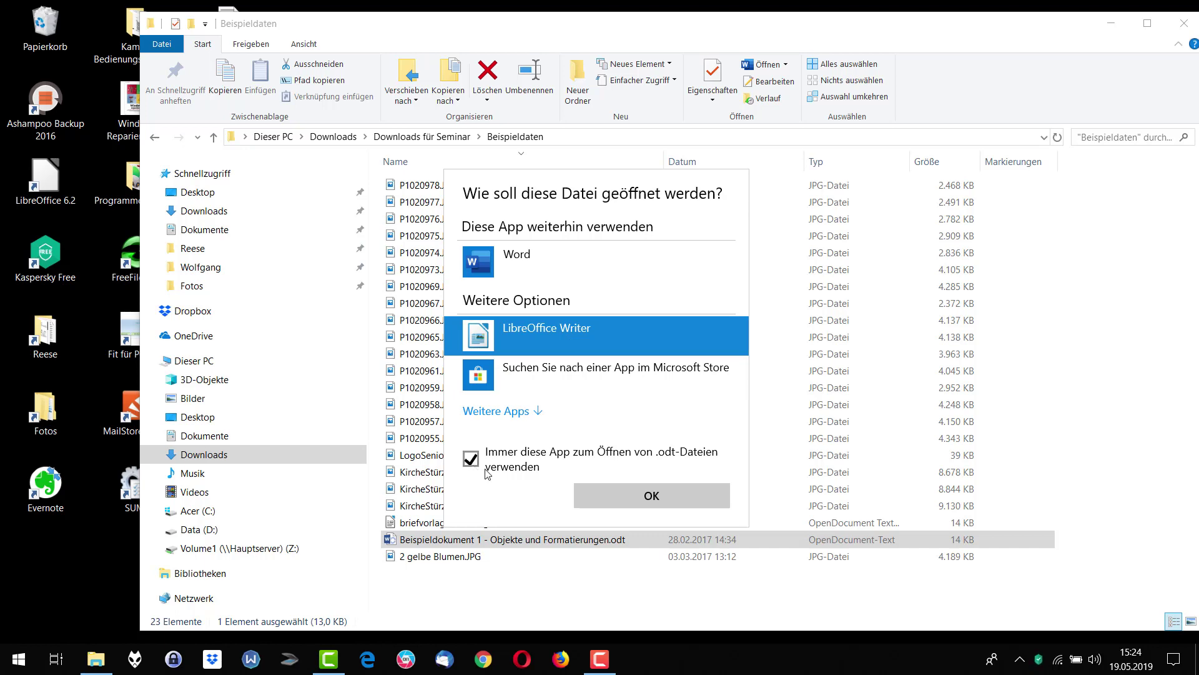
click(651, 496)
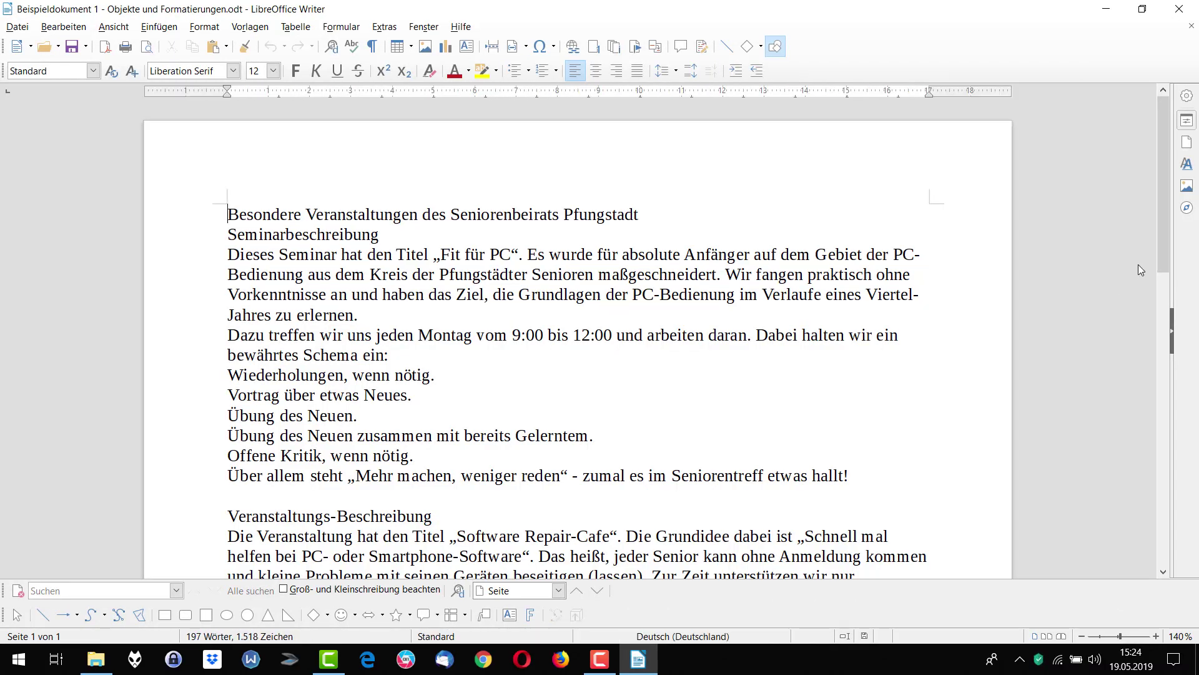
click(1179, 8)
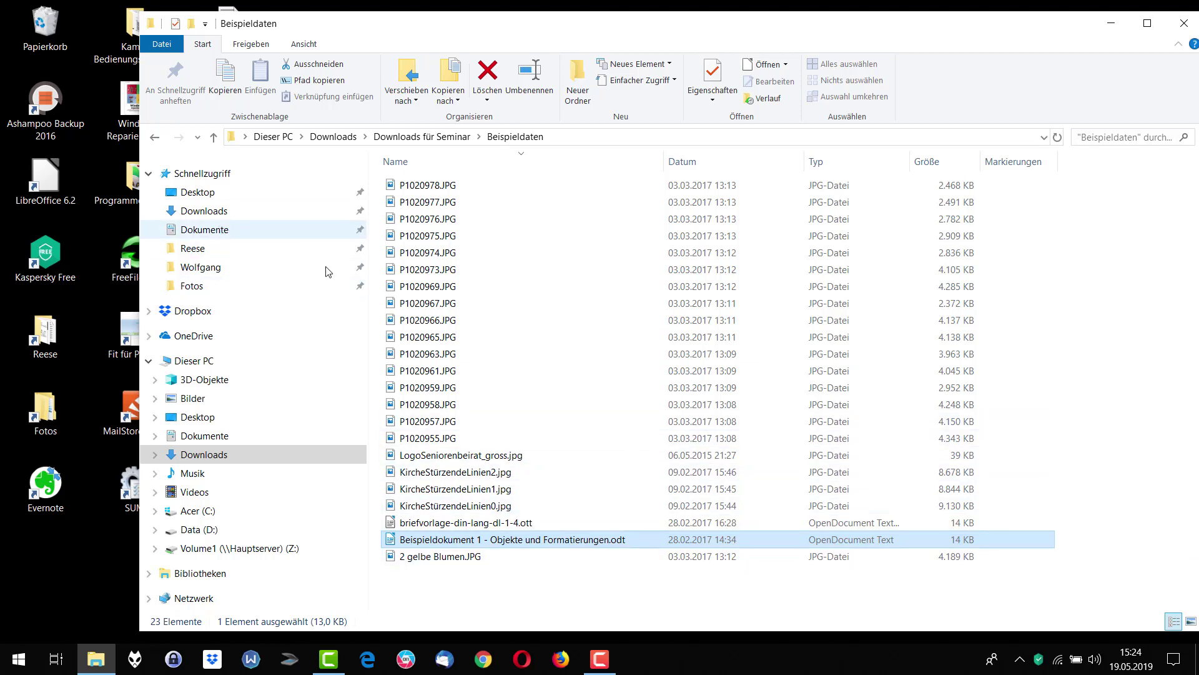
View P1020969.JPG in Paint without making Paint the default for .JPG files, and close it without saving
click(422, 289)
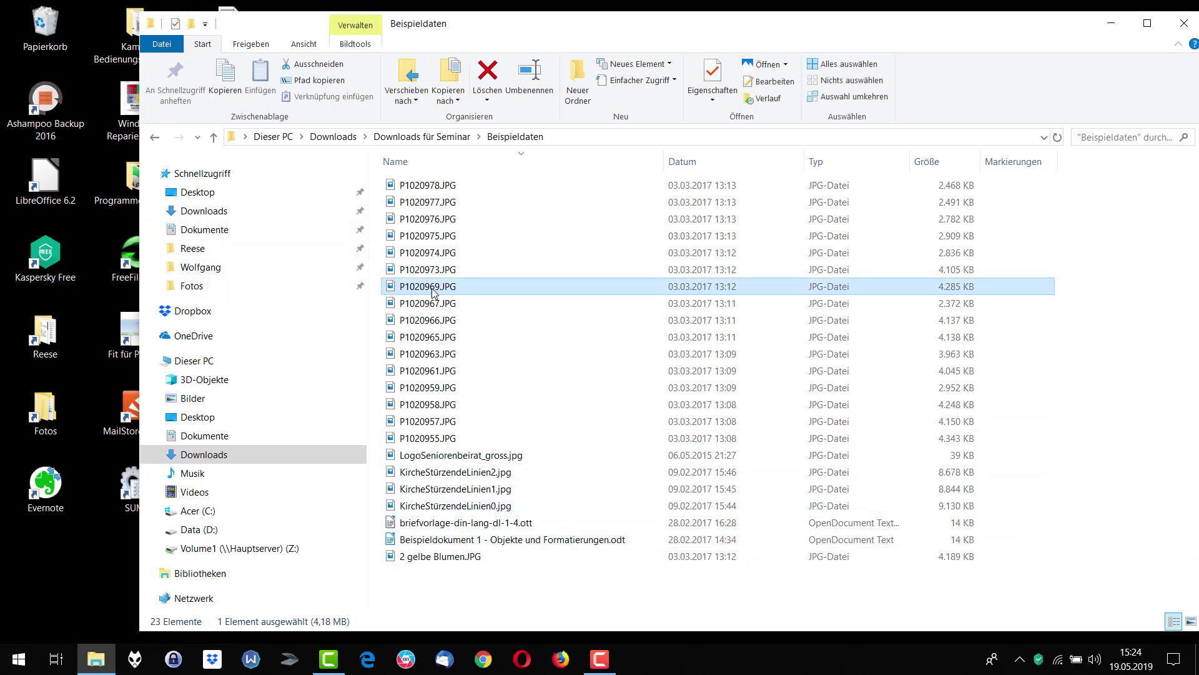
right_click(432, 289)
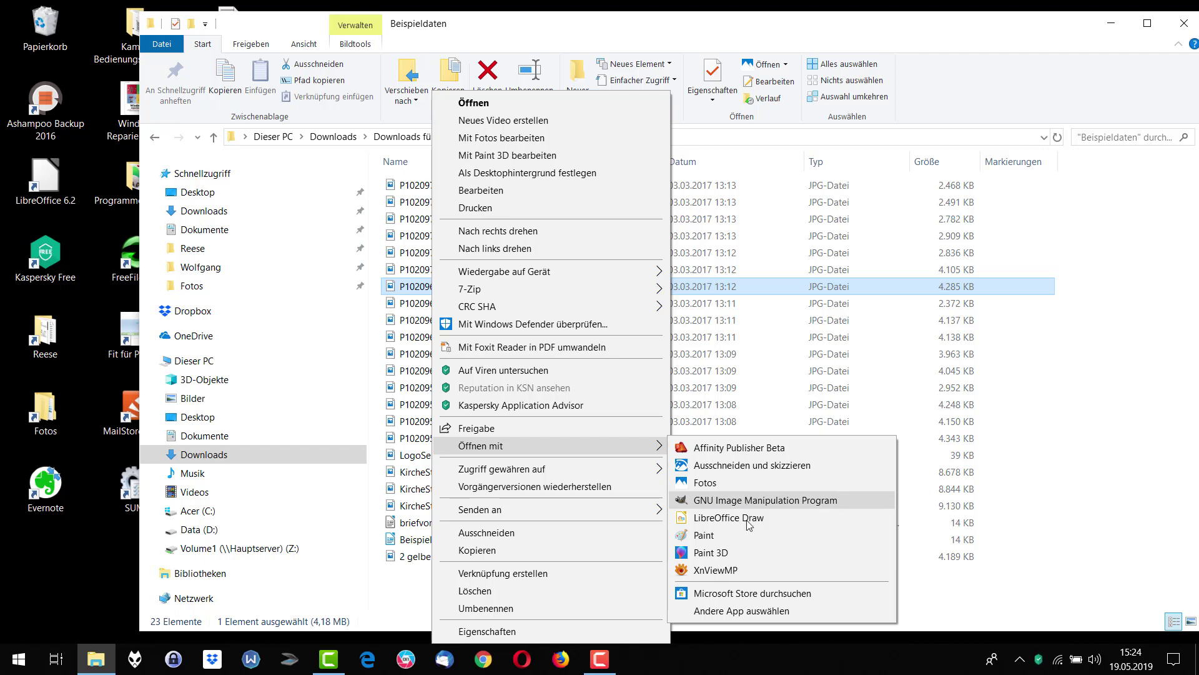
click(757, 614)
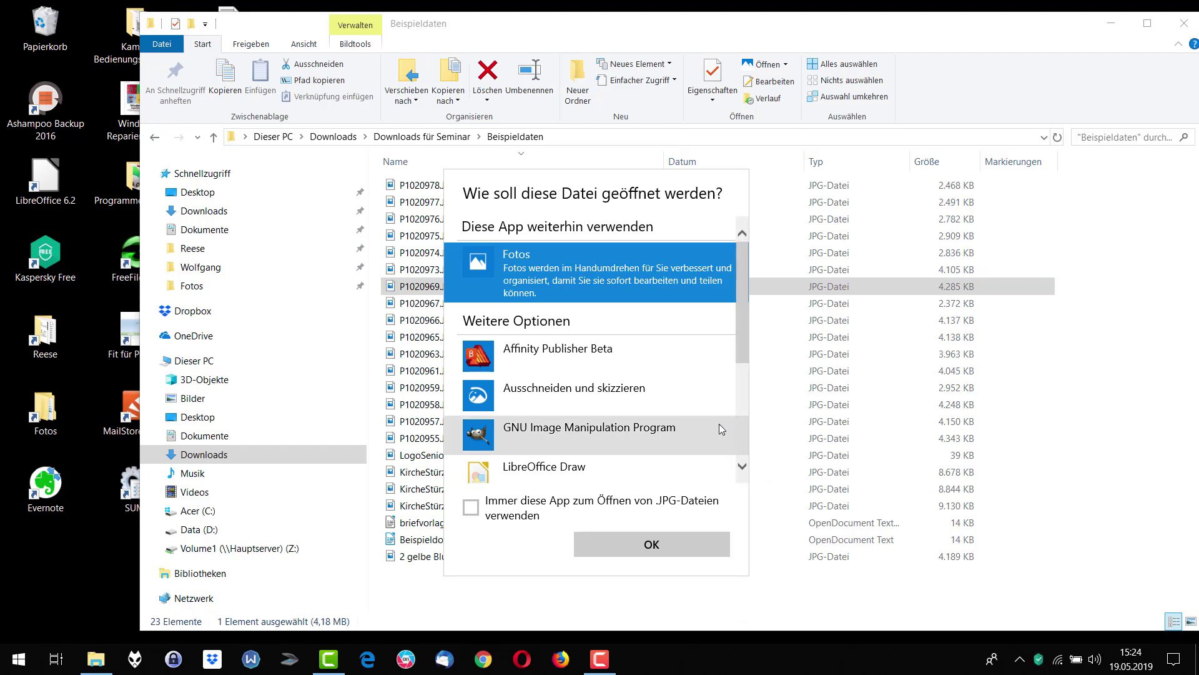
drag(744, 344, 755, 459)
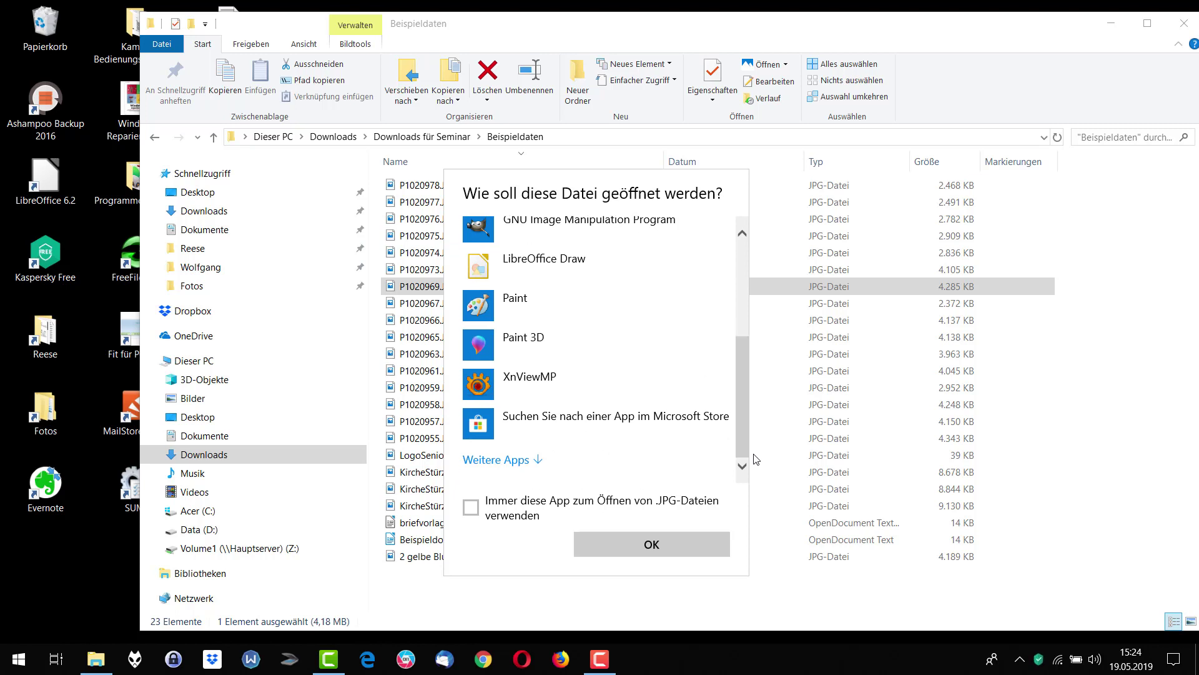
click(516, 304)
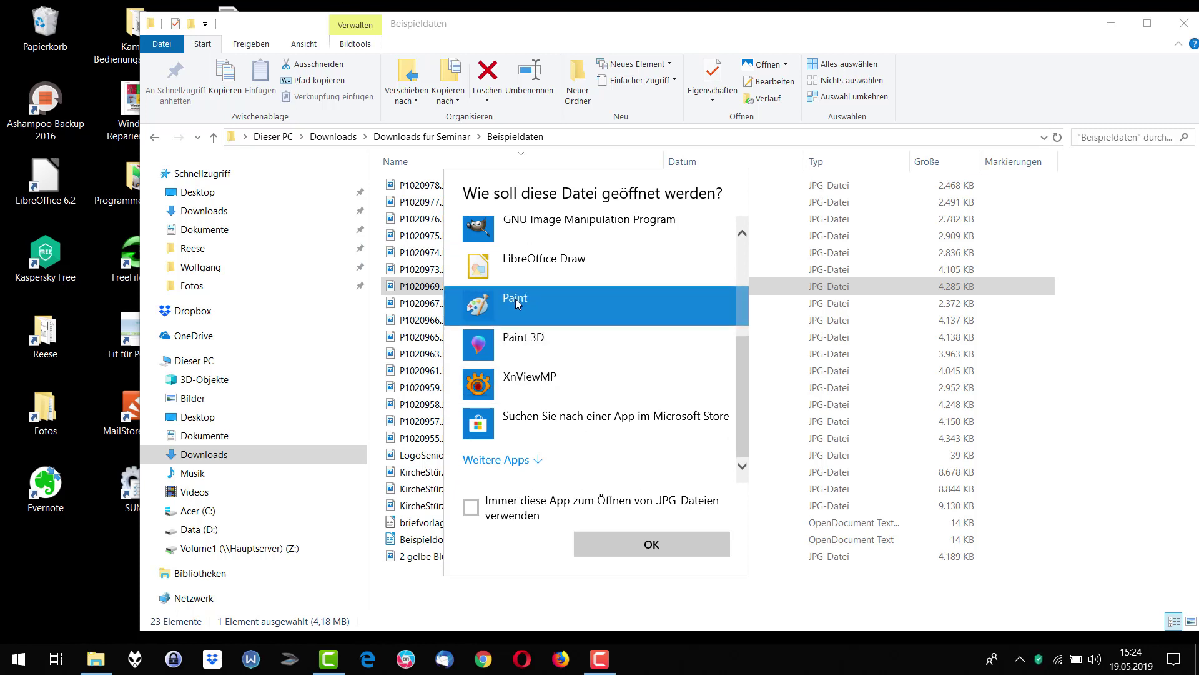
click(633, 548)
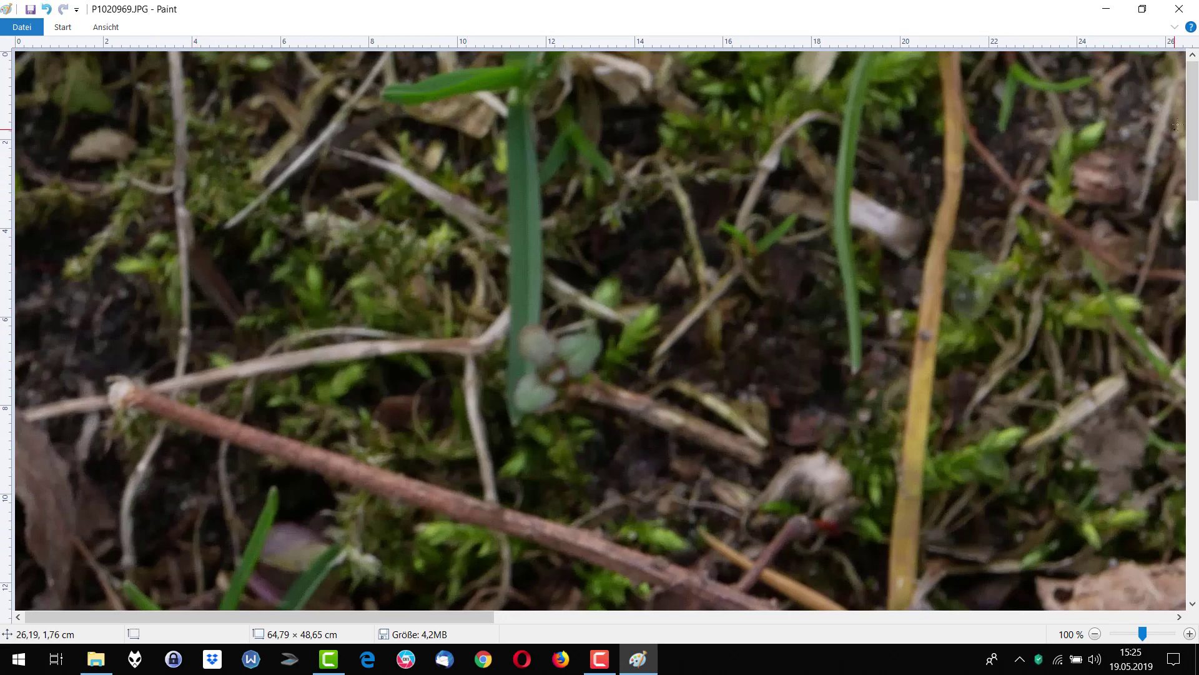
click(1179, 9)
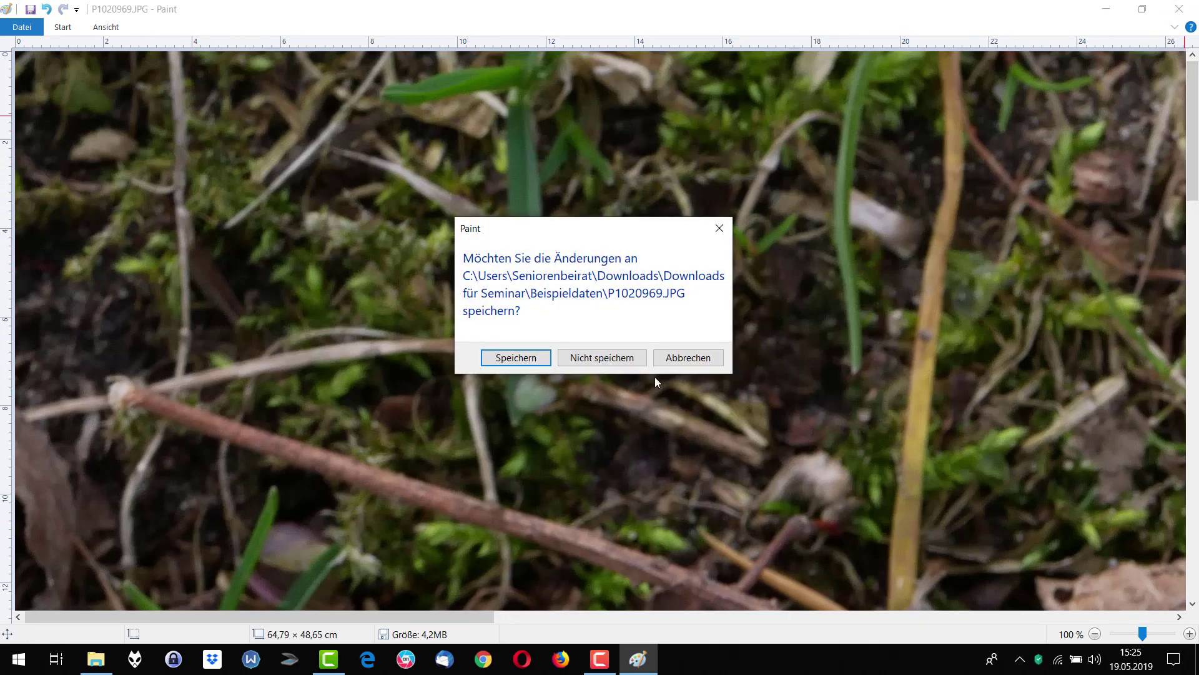
click(615, 361)
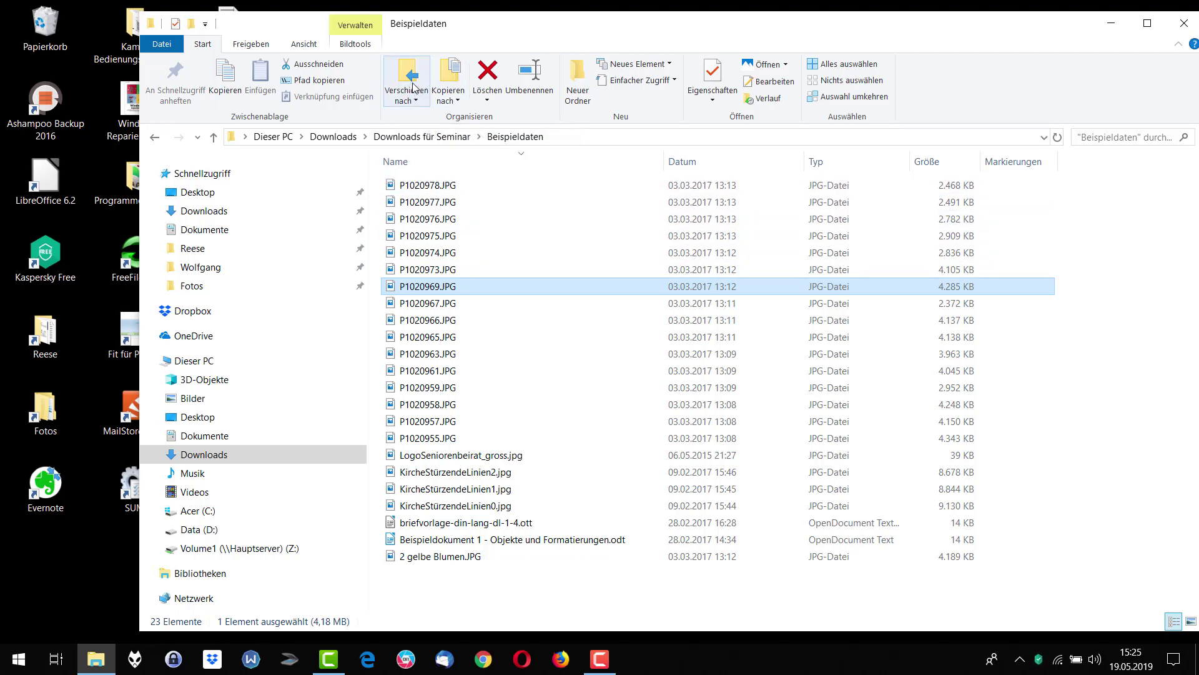
Review the destination folders offered for copying and moving P1020969.JPG without choosing one
click(451, 83)
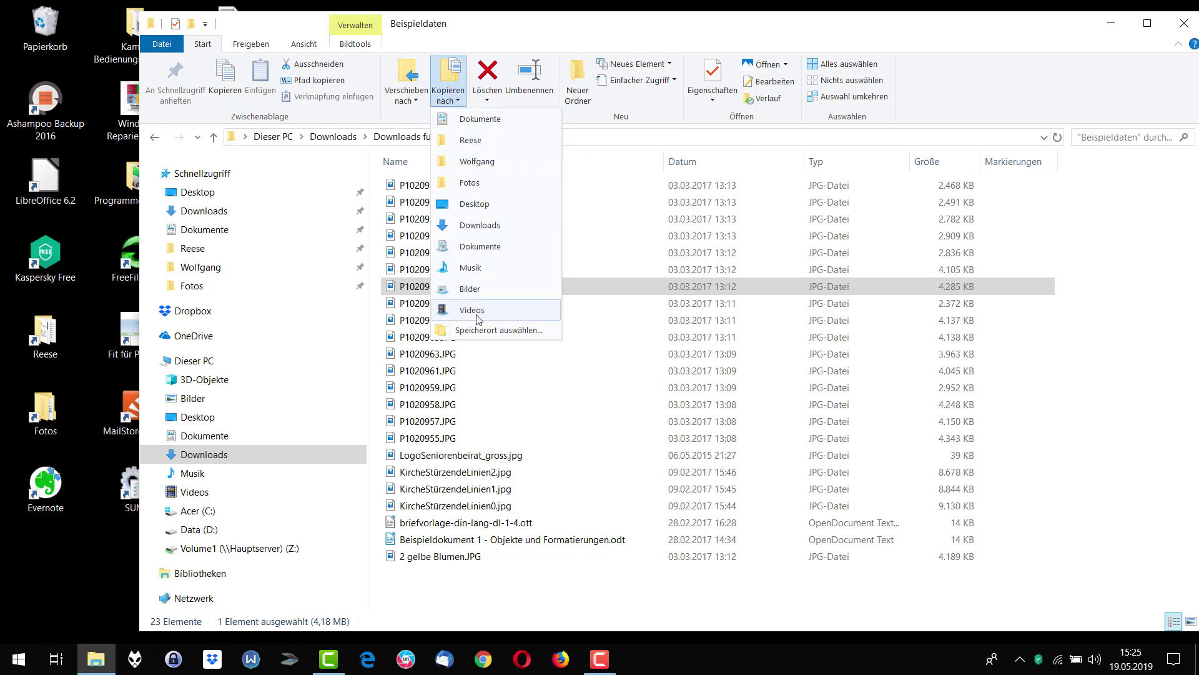
click(409, 81)
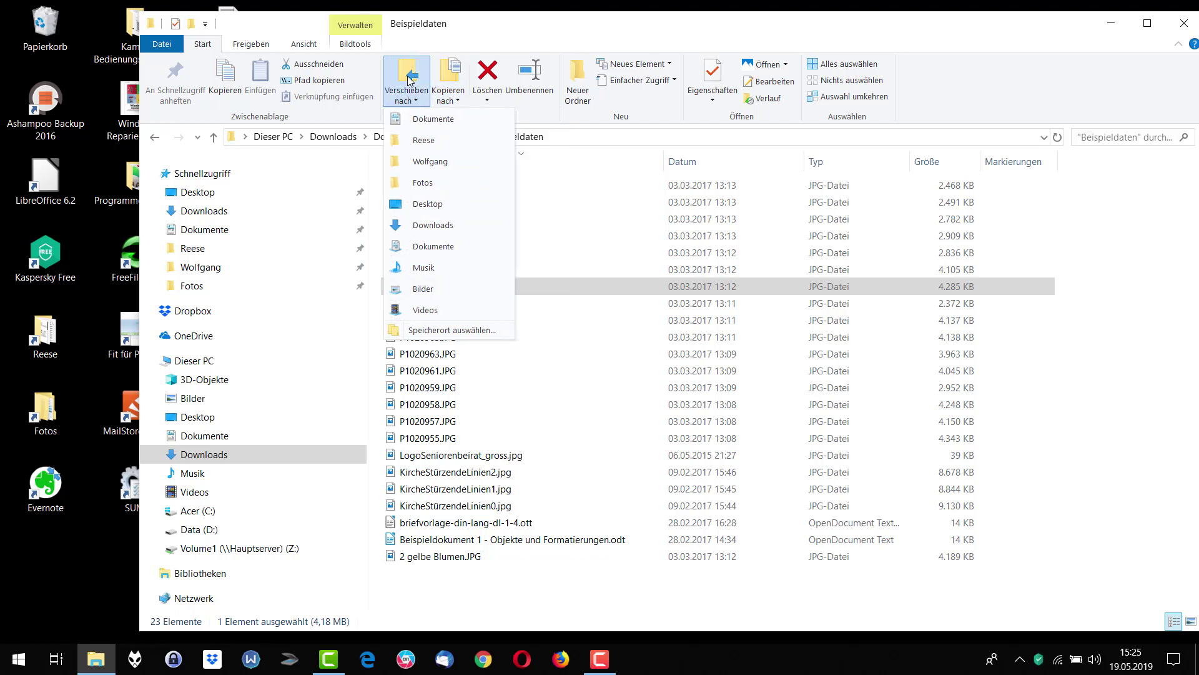
click(409, 80)
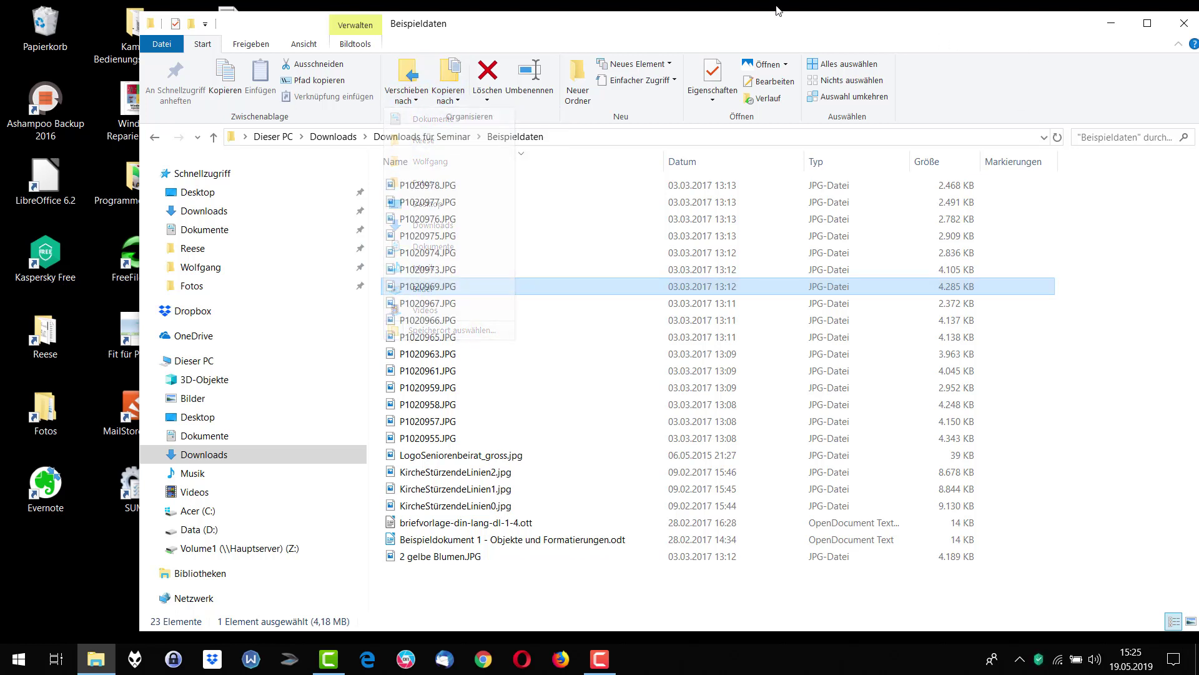
click(450, 87)
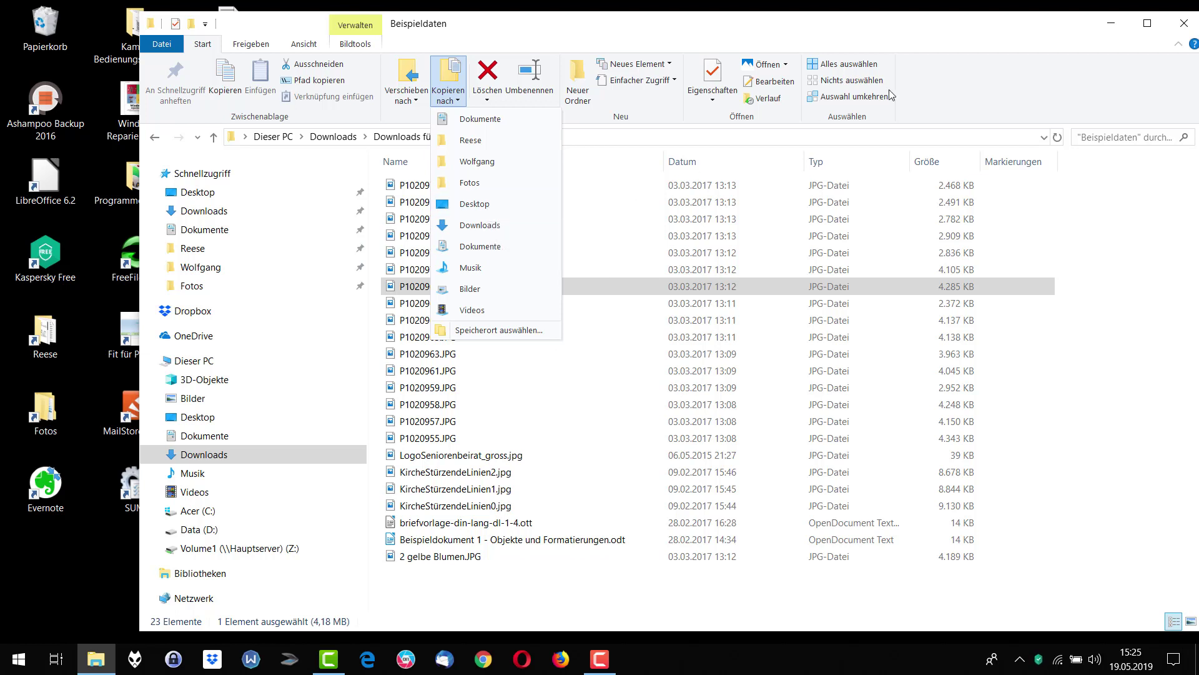
click(798, 30)
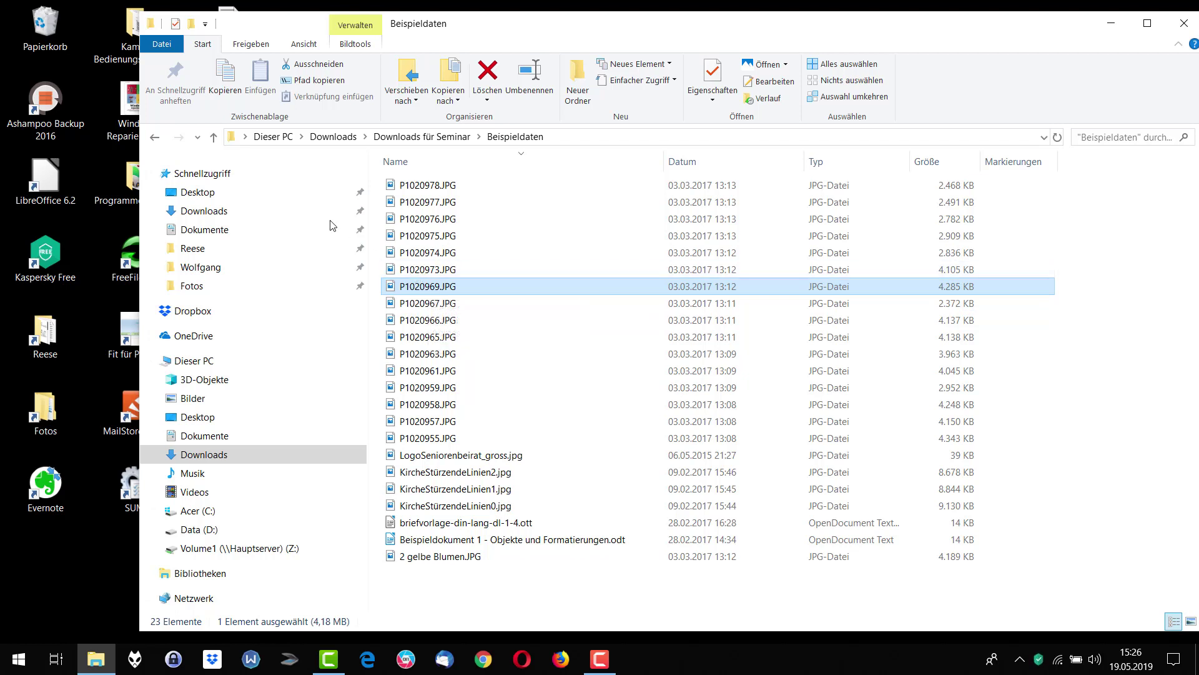
Prepare an e-mail with P1020969.JPG attached at image size Mittel: 1024 x 768, and close it unsent along with Thunderbird
click(253, 45)
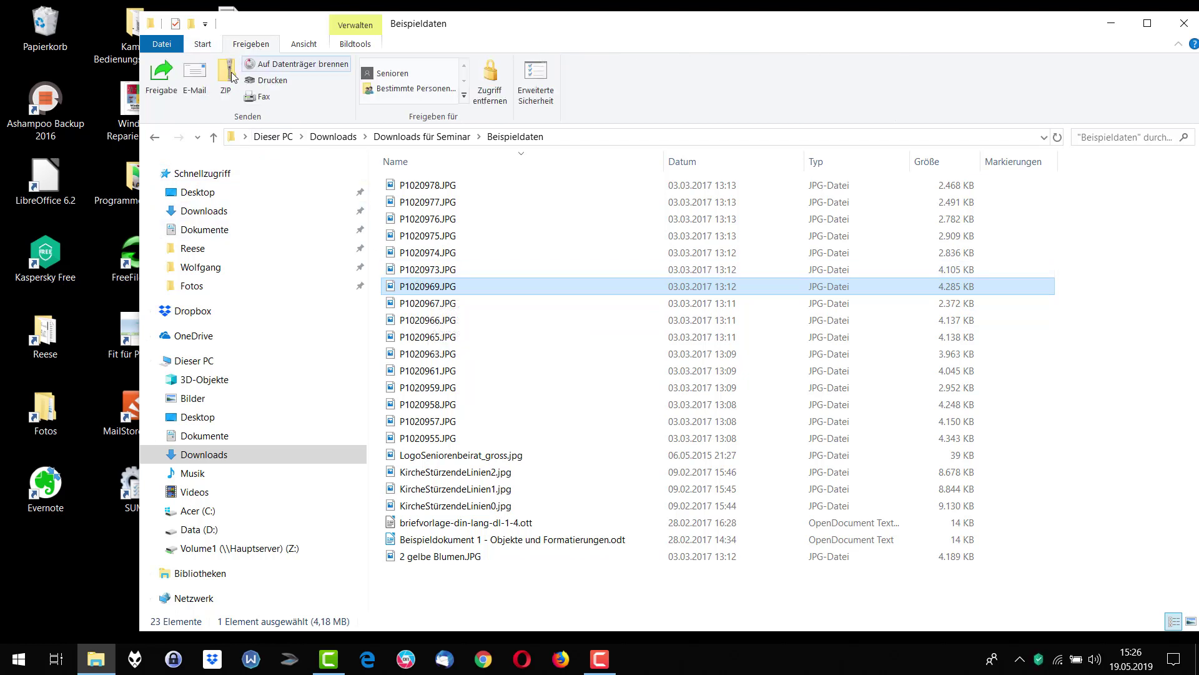
click(194, 83)
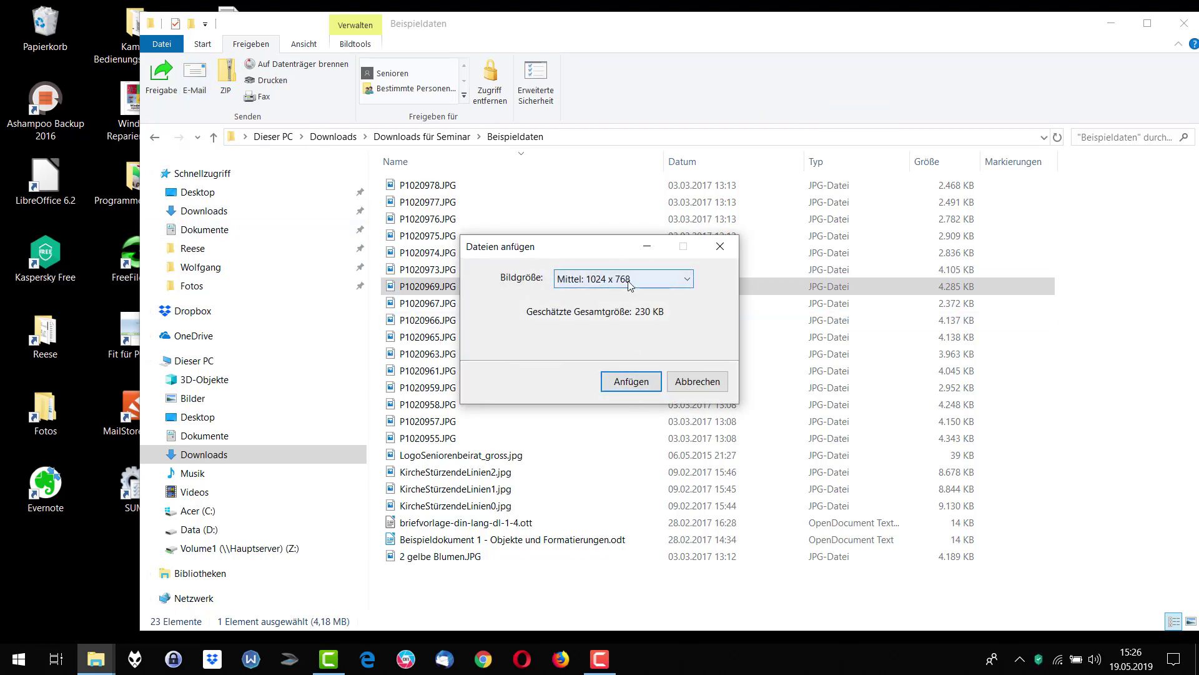
click(632, 382)
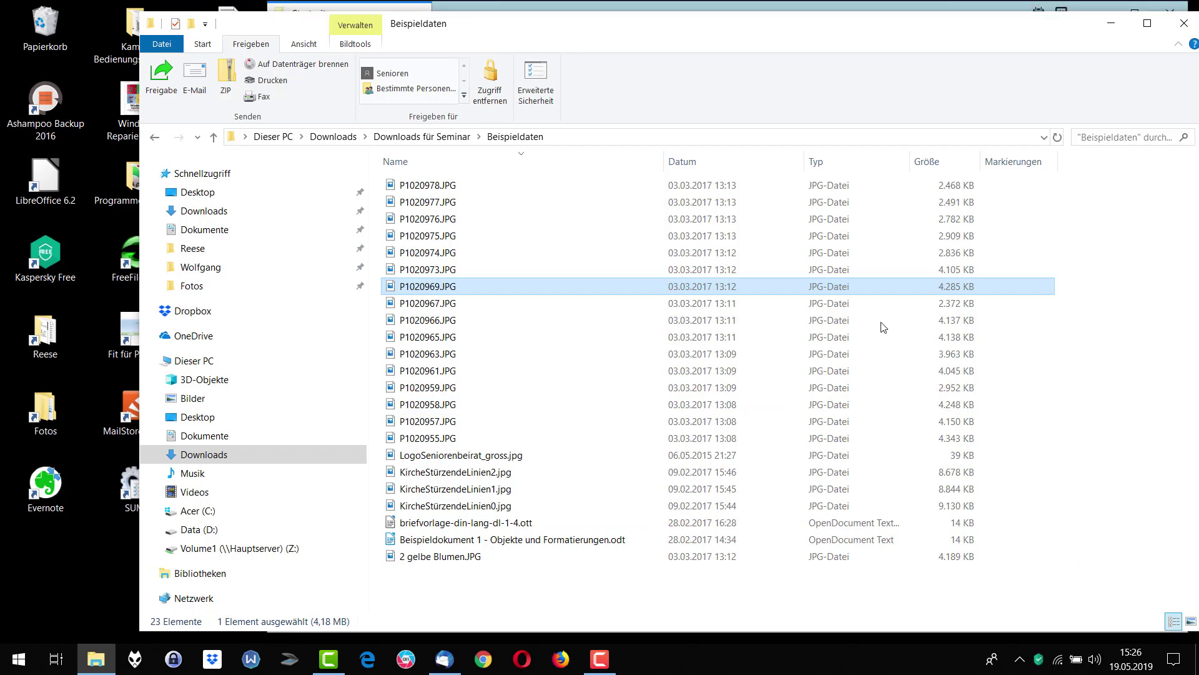
drag(669, 28, 670, 32)
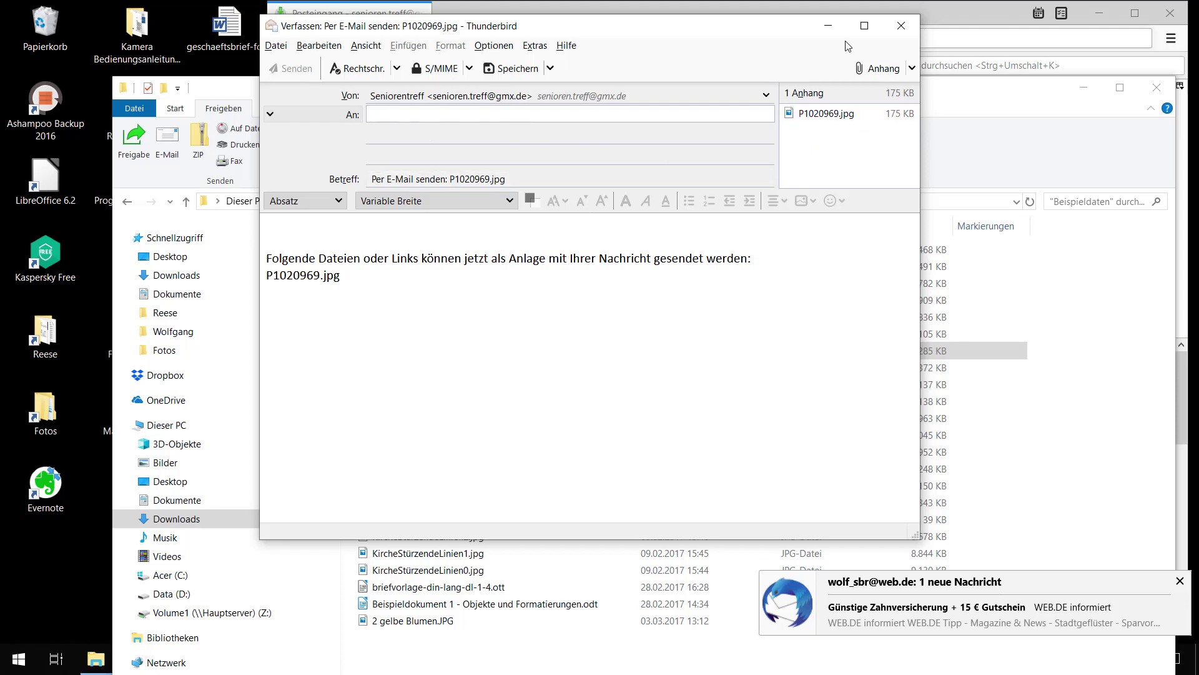
click(902, 25)
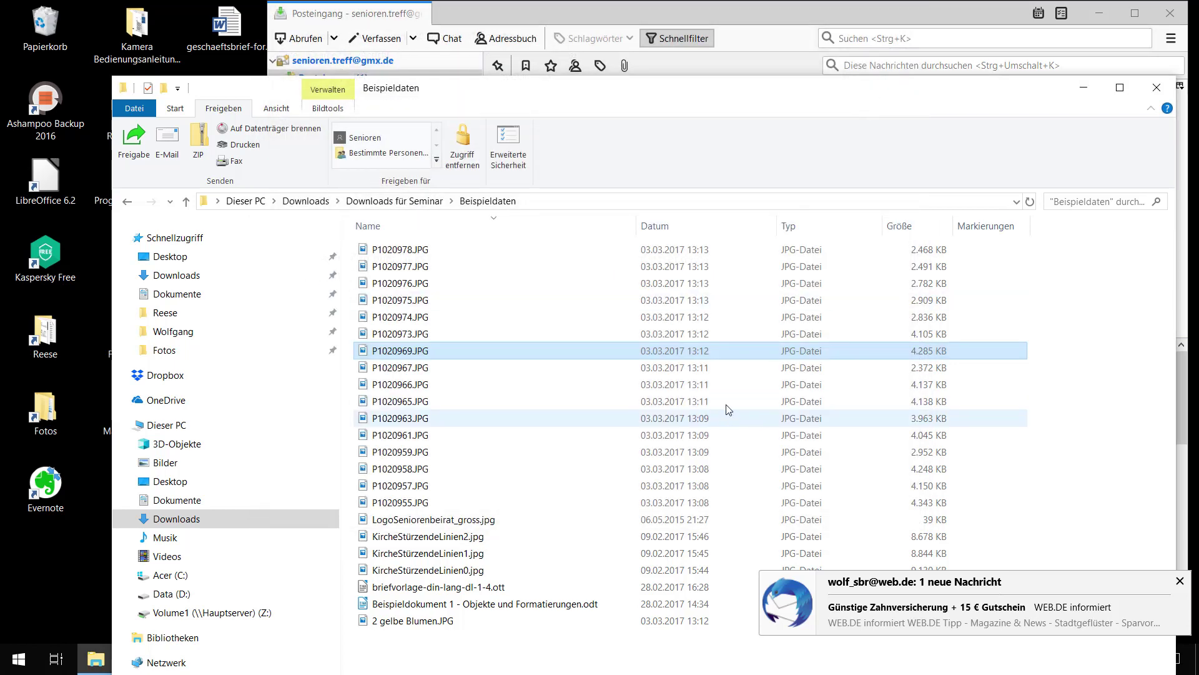
click(1170, 13)
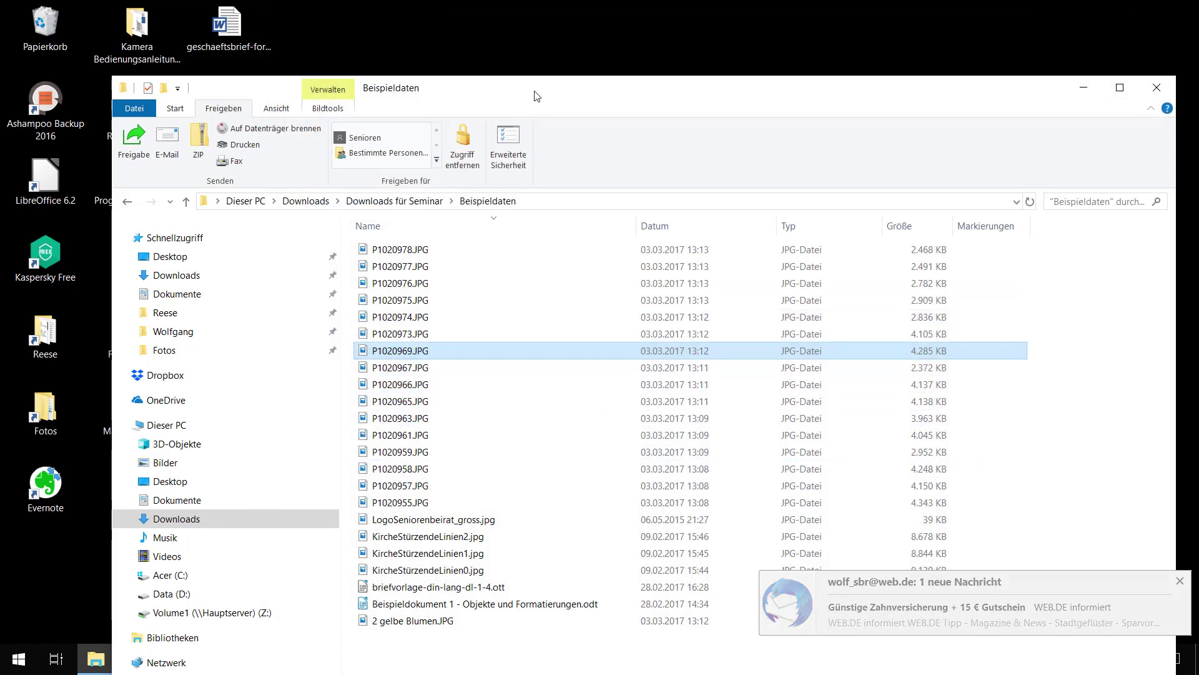
drag(516, 87, 532, 59)
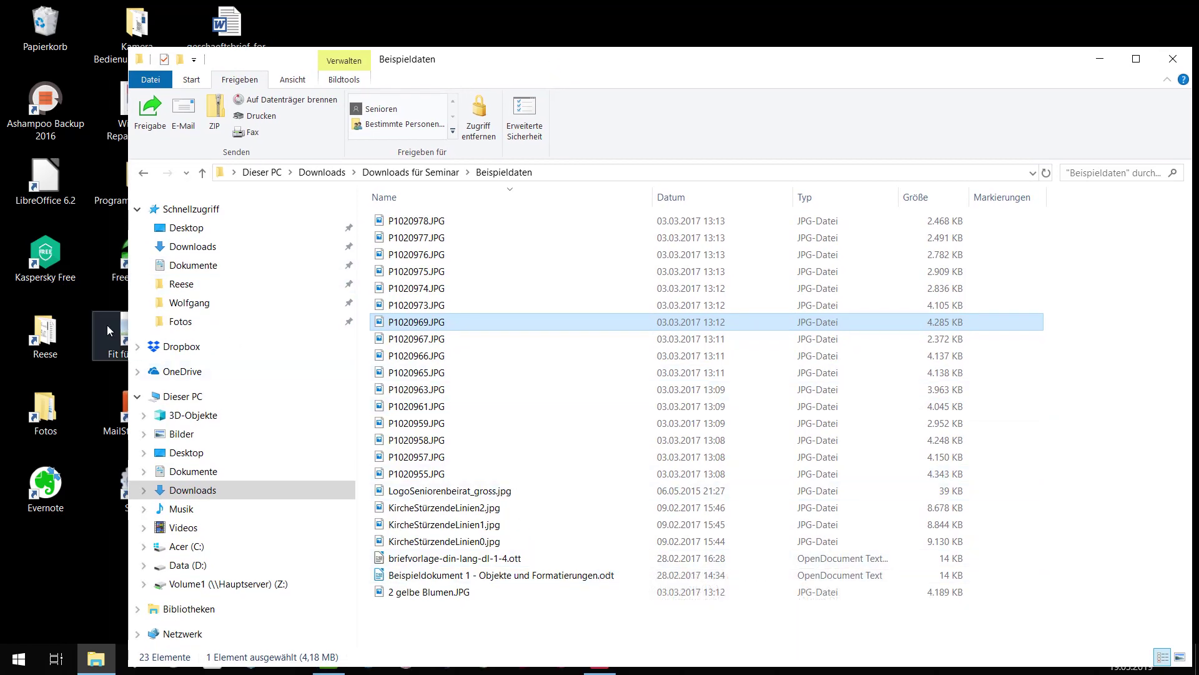
Open a second window on the Beispieldaten folder, then shrink both windows and place them next to each other on the desktop
drag(729, 69, 692, 43)
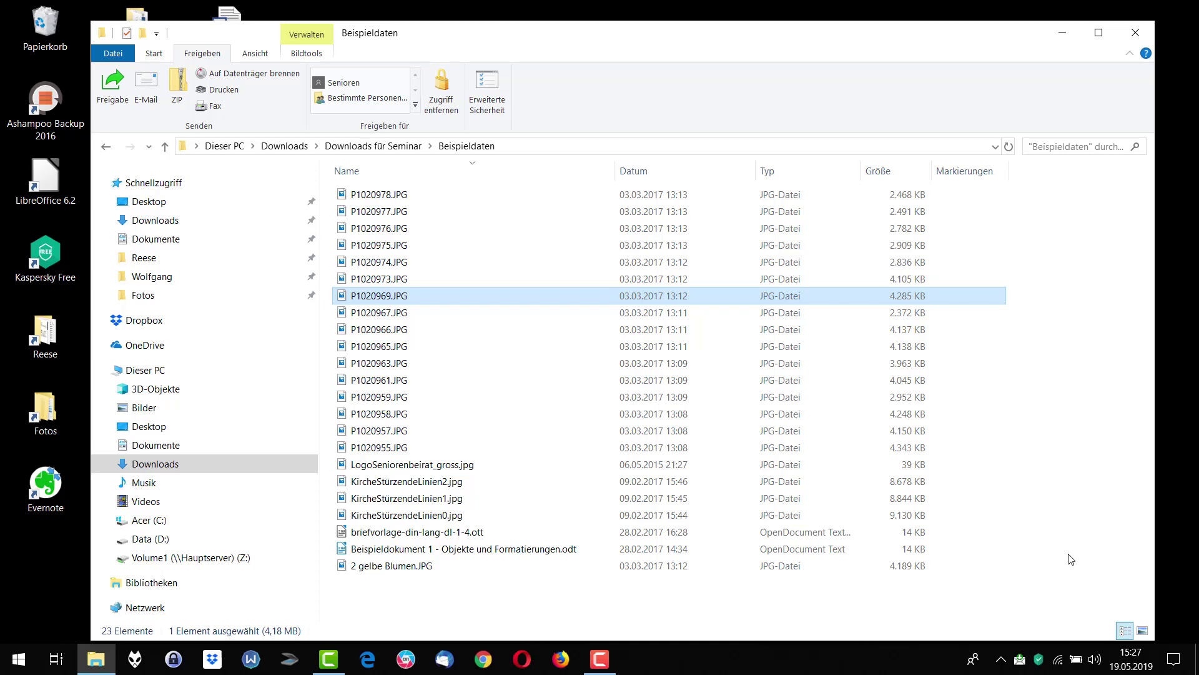
key(ctrl+n)
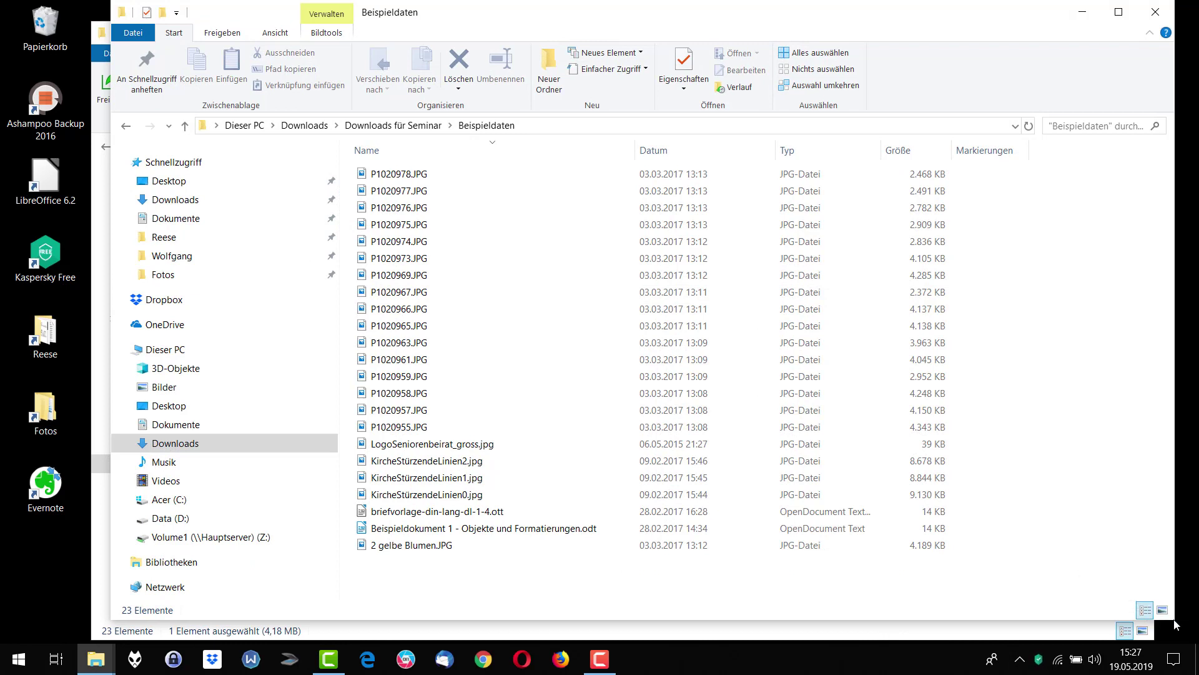
drag(1170, 620, 881, 486)
click(923, 53)
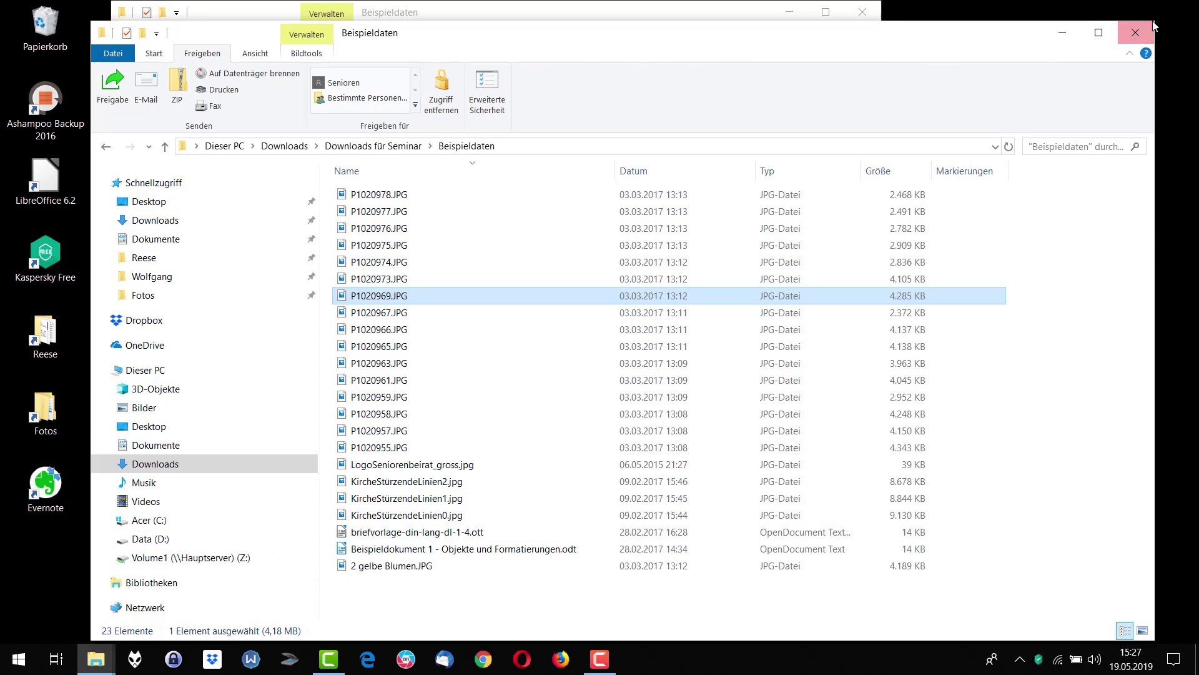
drag(1152, 20, 755, 213)
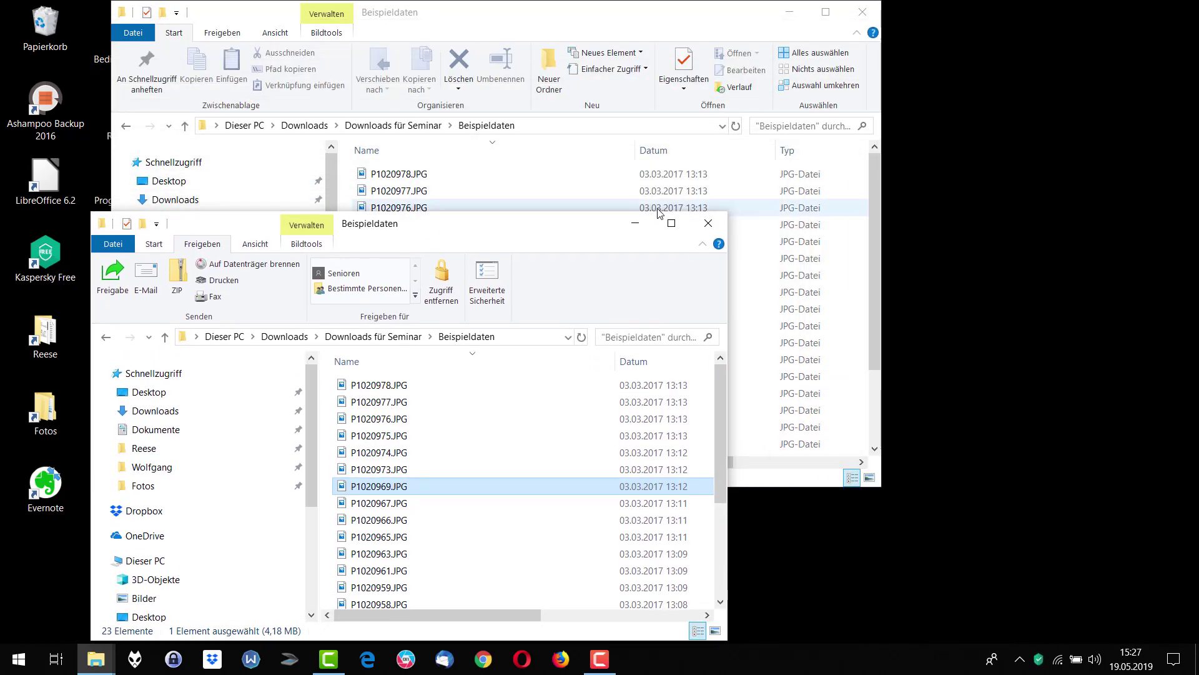
drag(570, 231, 497, 157)
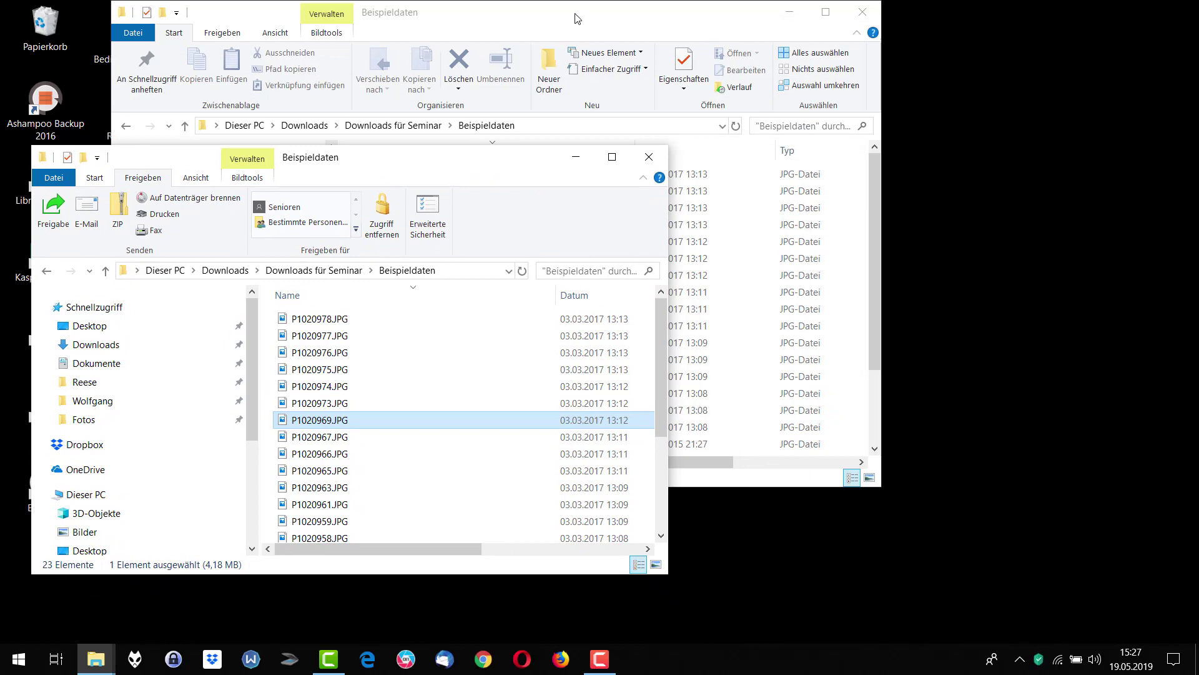
drag(580, 20, 873, 131)
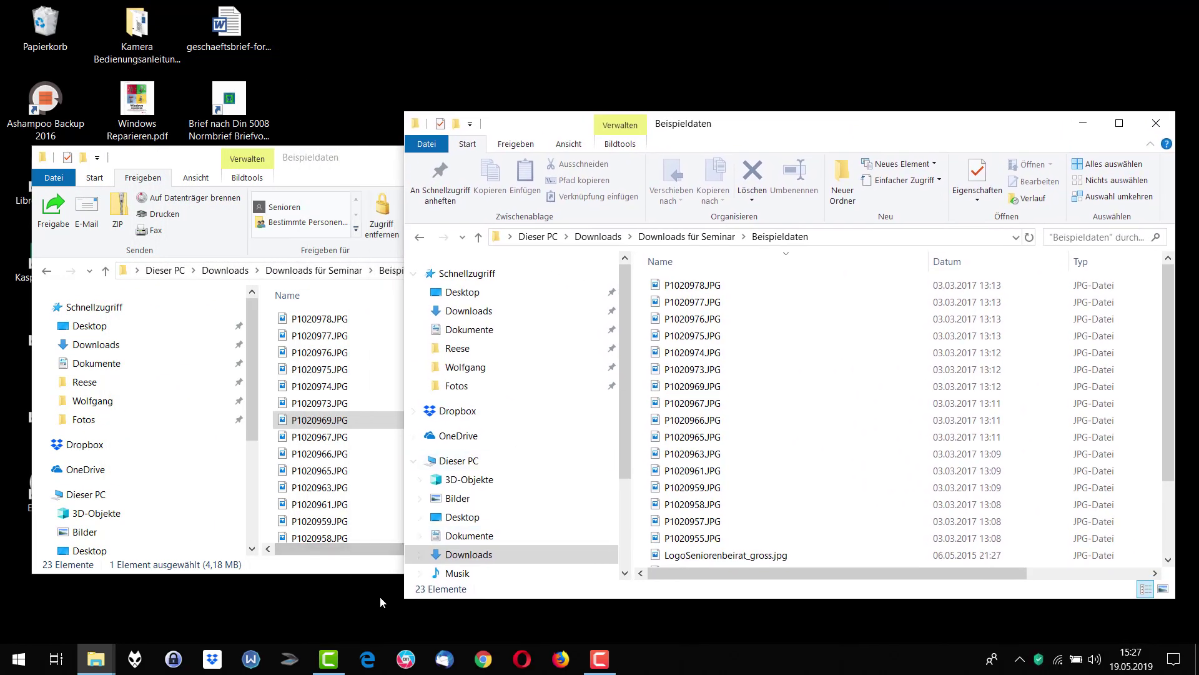
drag(404, 598, 423, 573)
click(722, 387)
drag(723, 387, 769, 386)
click(753, 391)
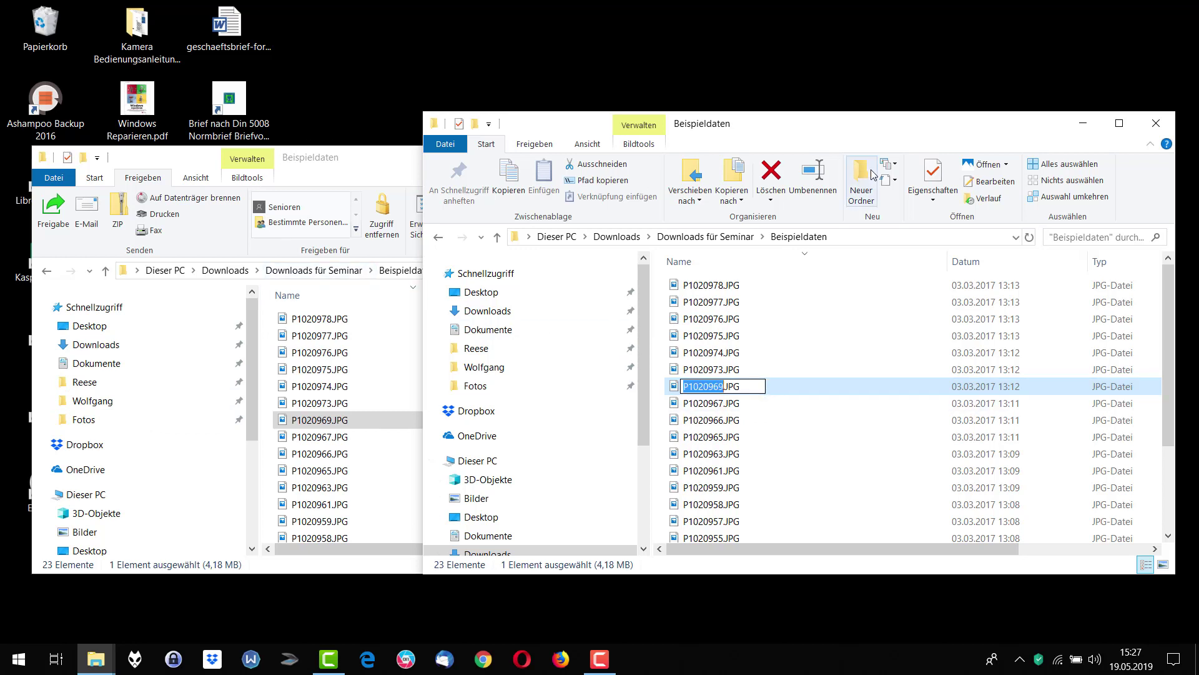
click(874, 137)
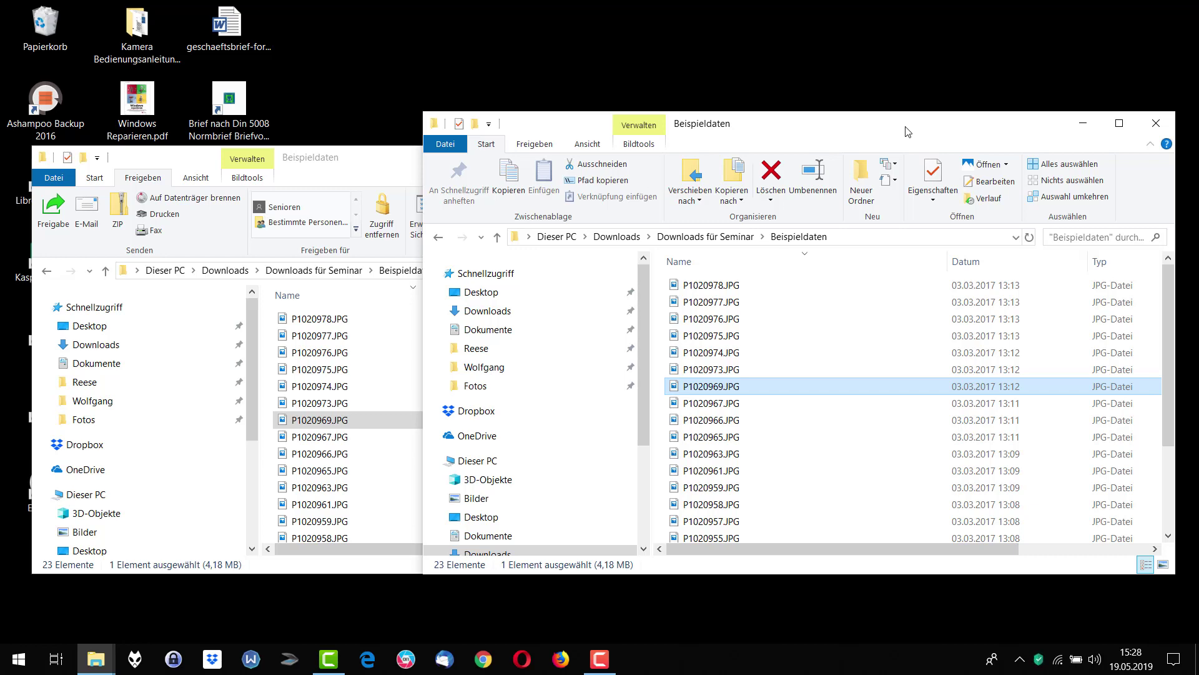
Dock the two Beispieldaten windows side by side so that each fills half of the screen
key(super+Right)
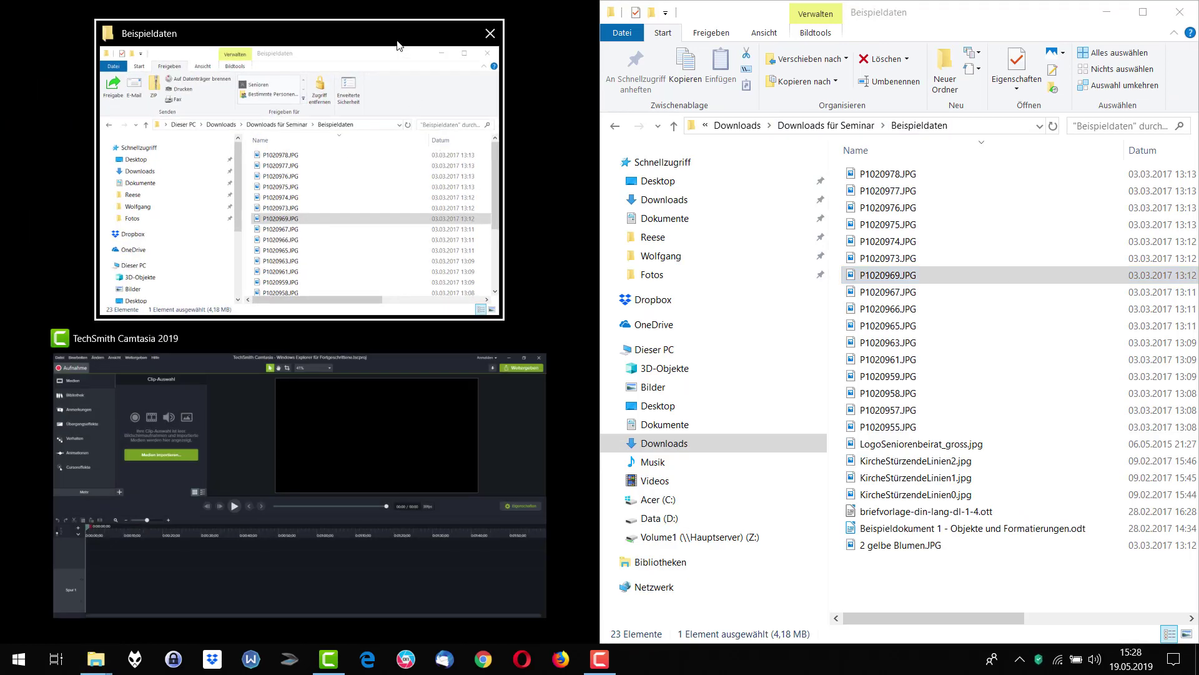
click(439, 175)
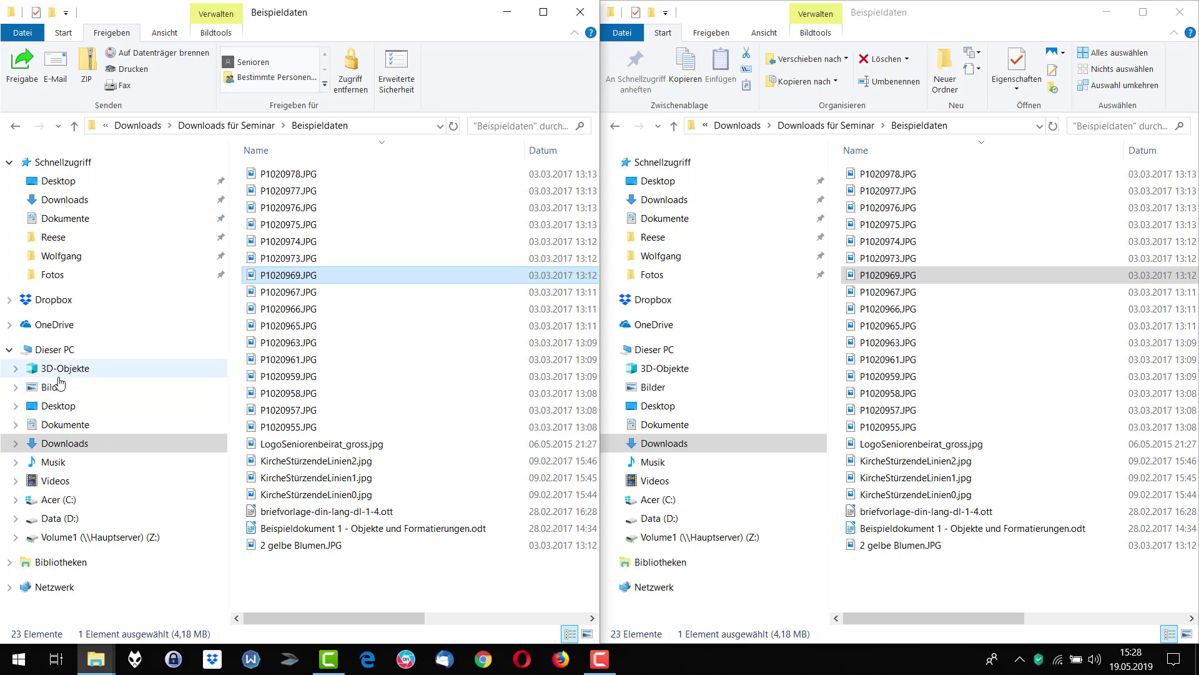
Open Dokumente > Ordner 1 in one window and copy P1020969.JPG into it from the Beispieldaten window
click(68, 425)
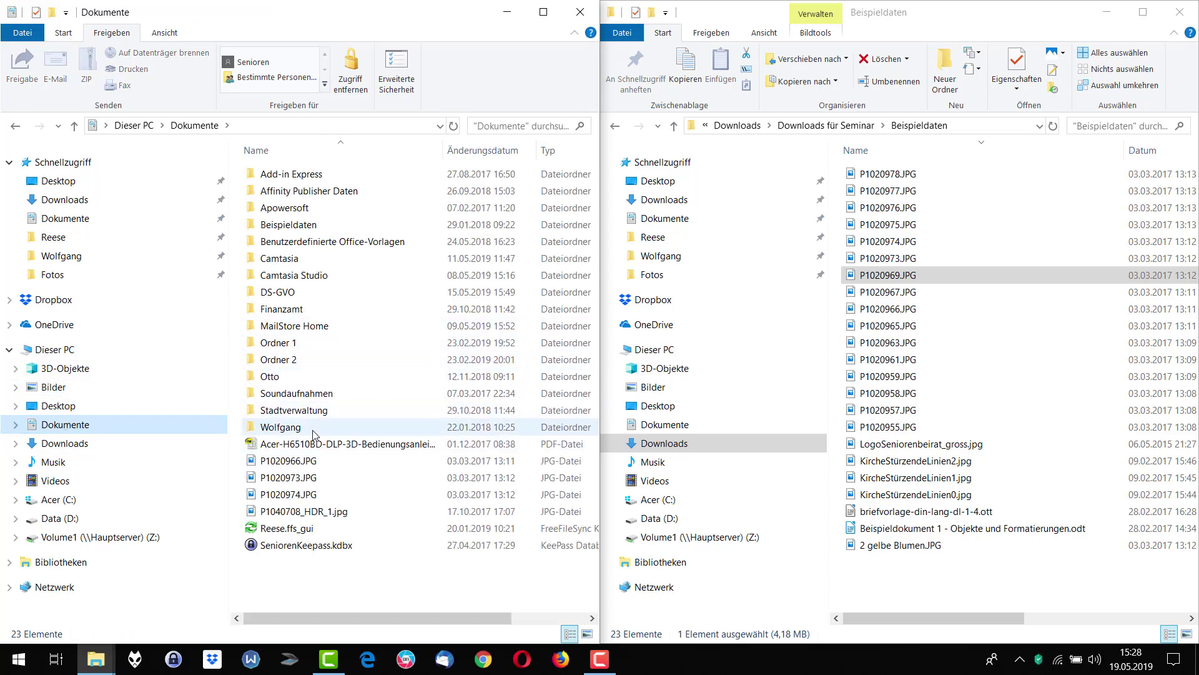
double_click(278, 343)
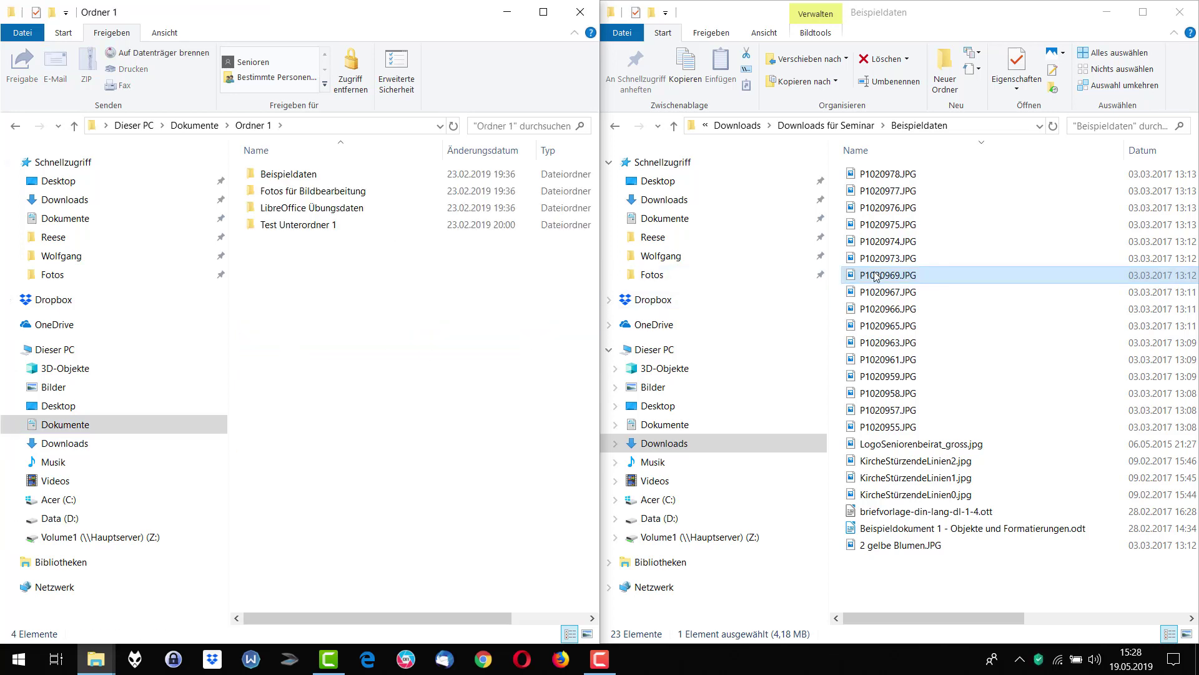
drag(850, 279, 334, 340)
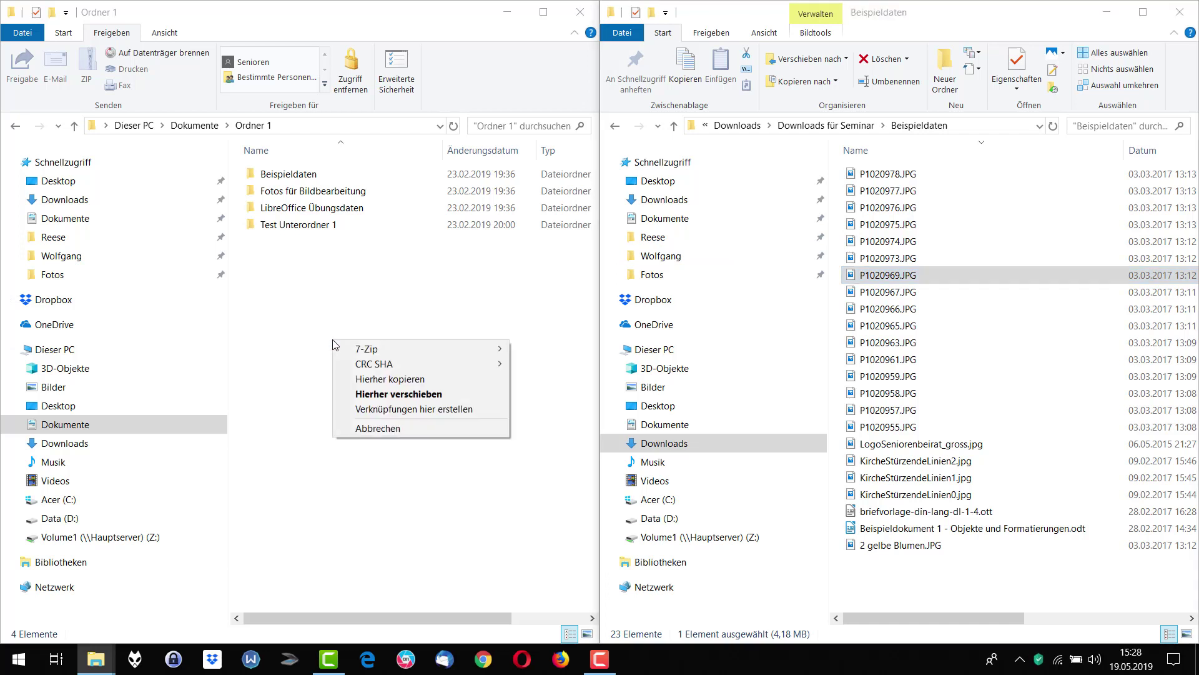
click(398, 381)
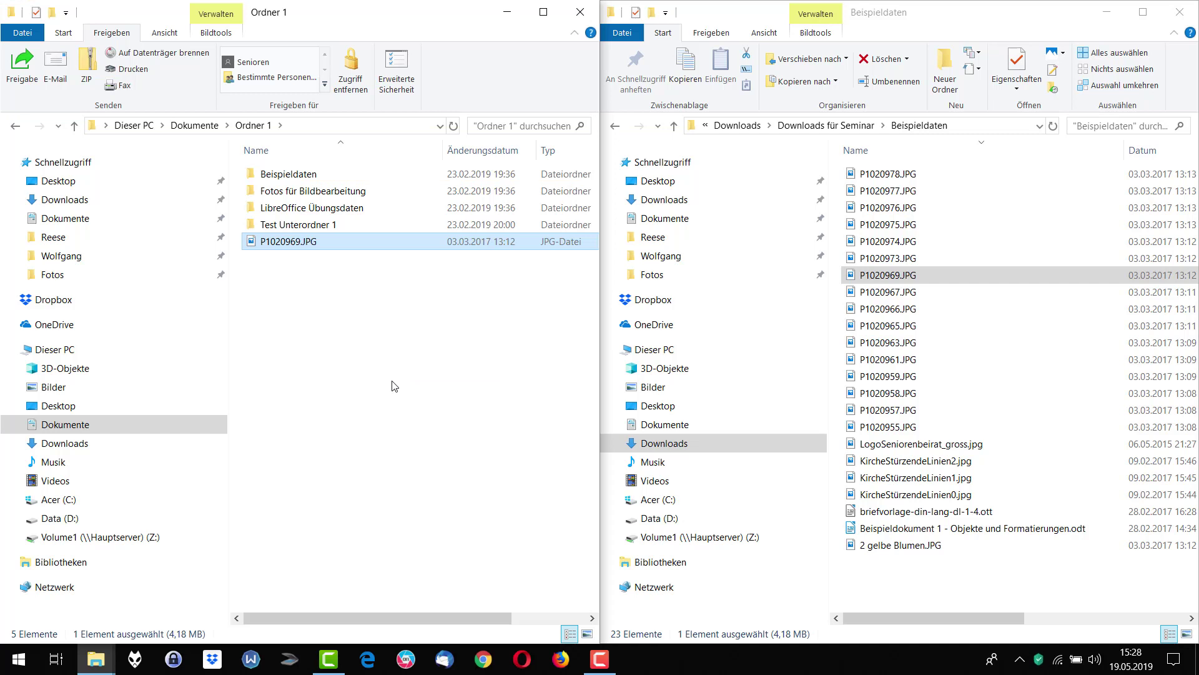
Permanently delete the copy of P1020969.JPG from Ordner 1, bypassing the recycle bin
click(308, 242)
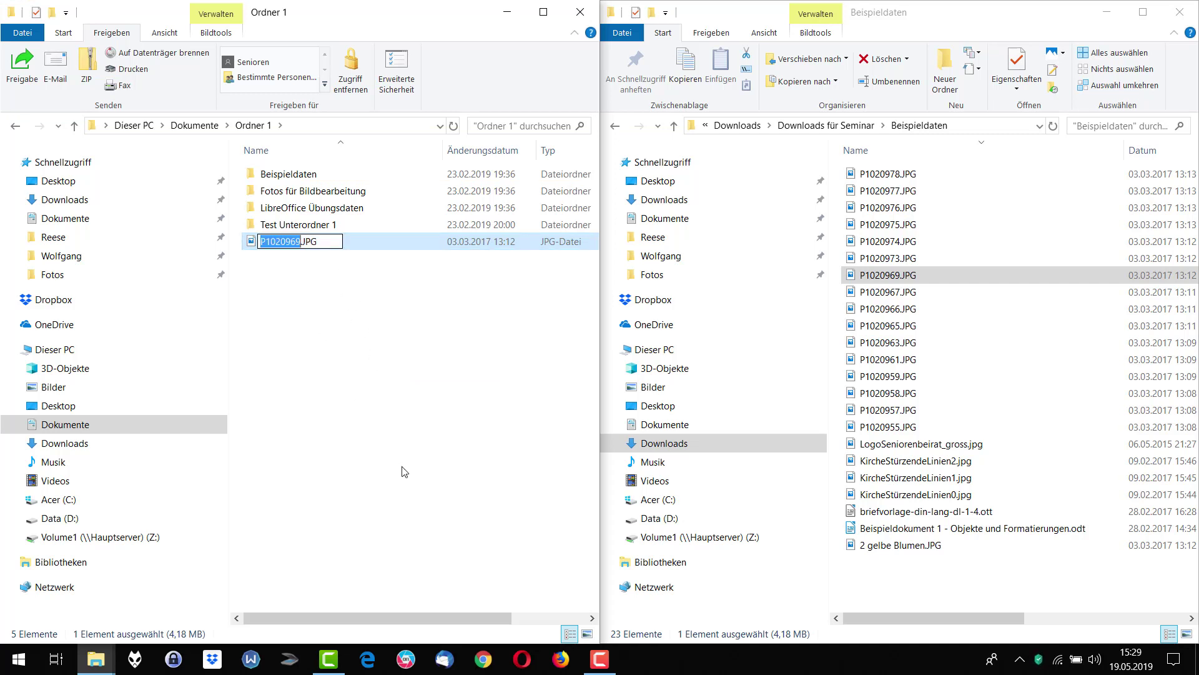
click(409, 412)
click(244, 245)
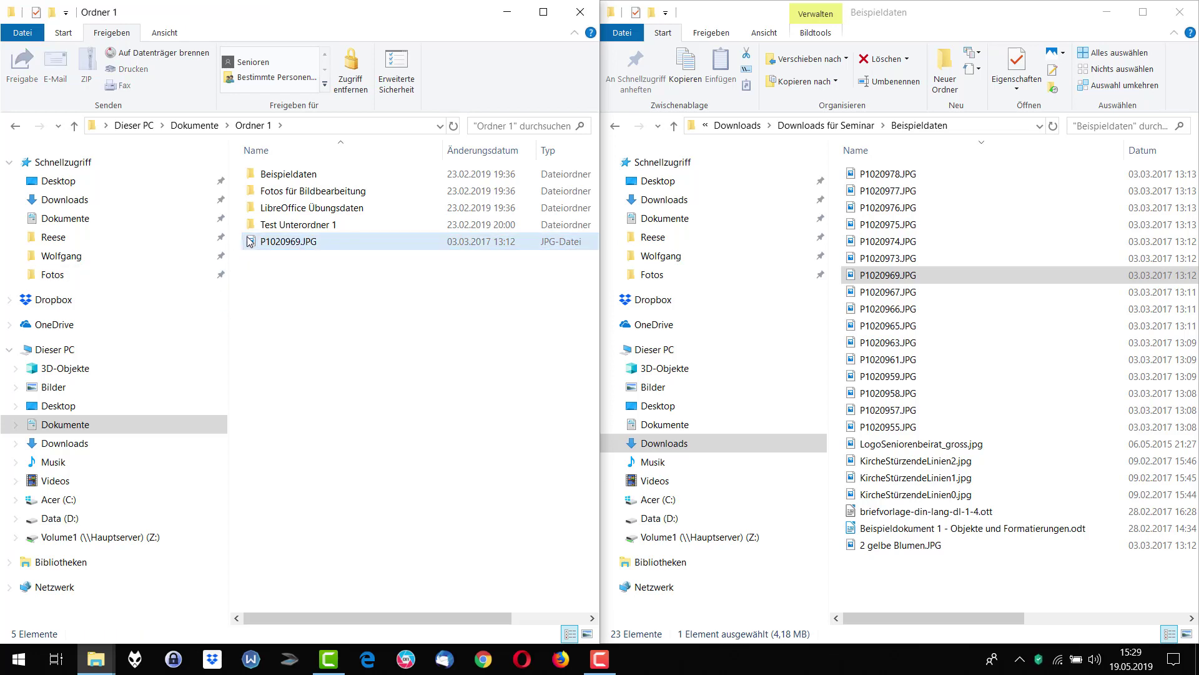
mouse_move(328, 659)
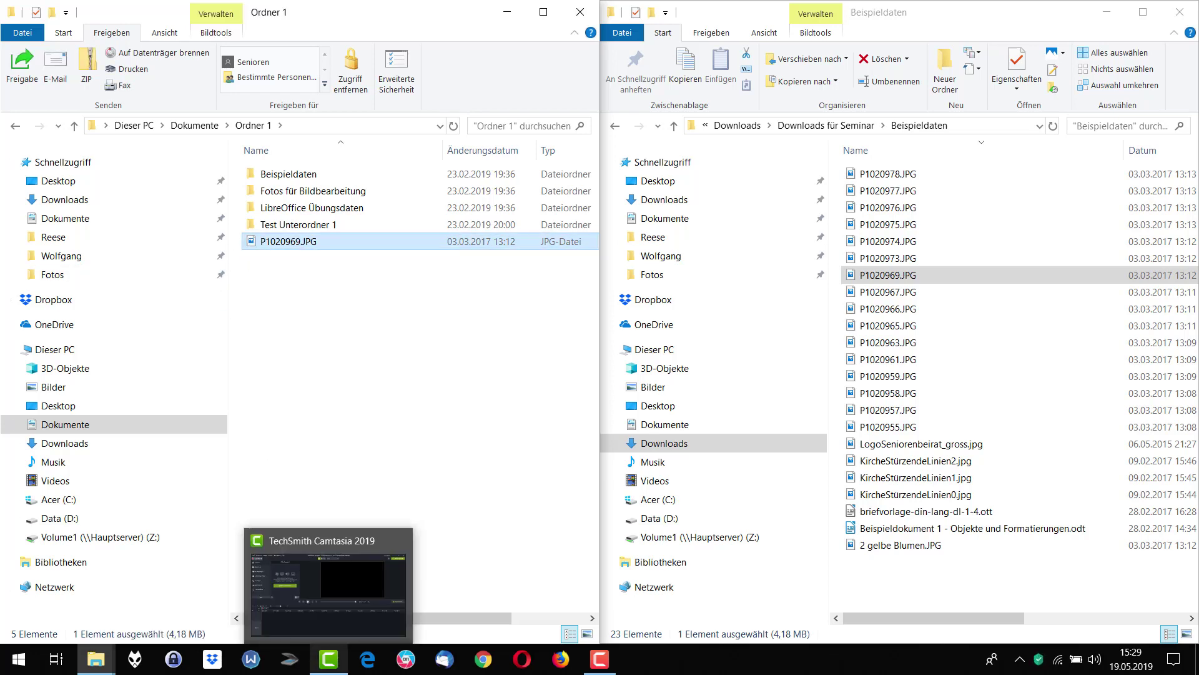
key(shift+Delete)
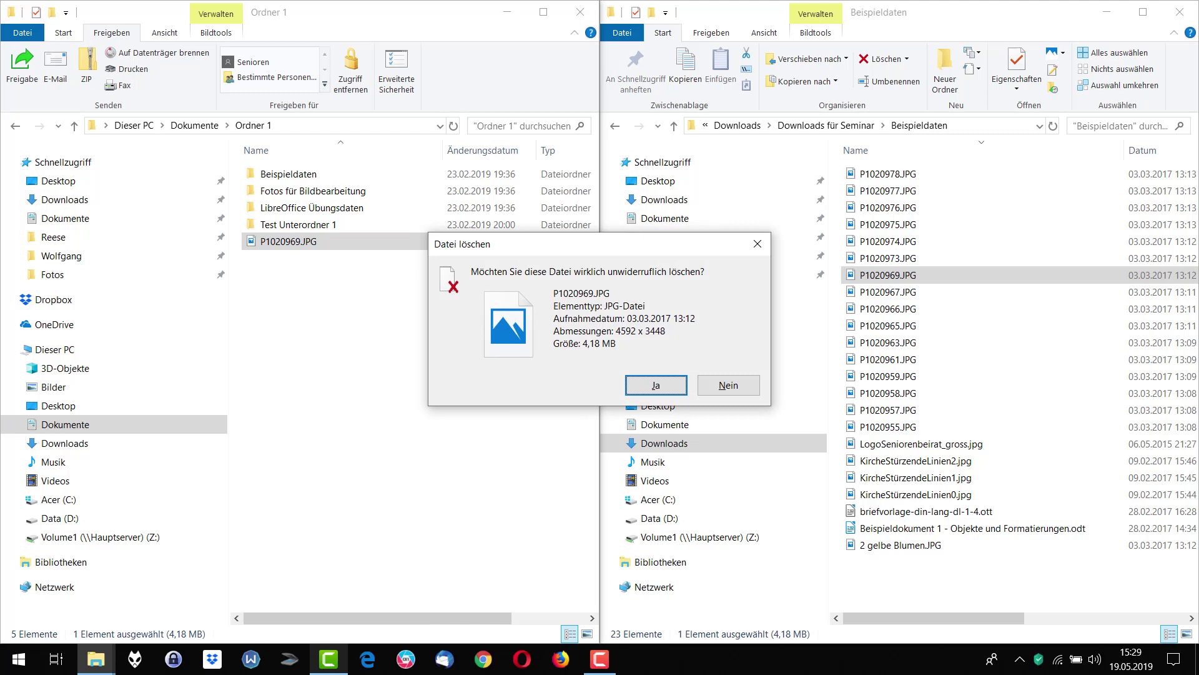
key(Return)
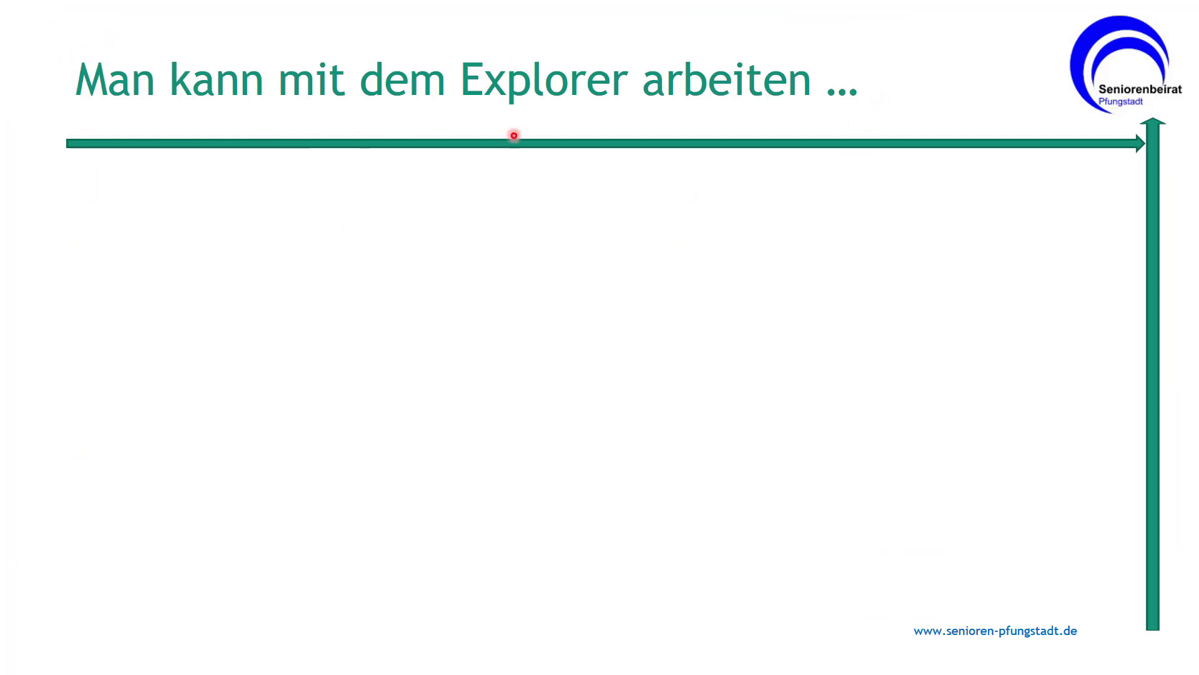
key(Right)
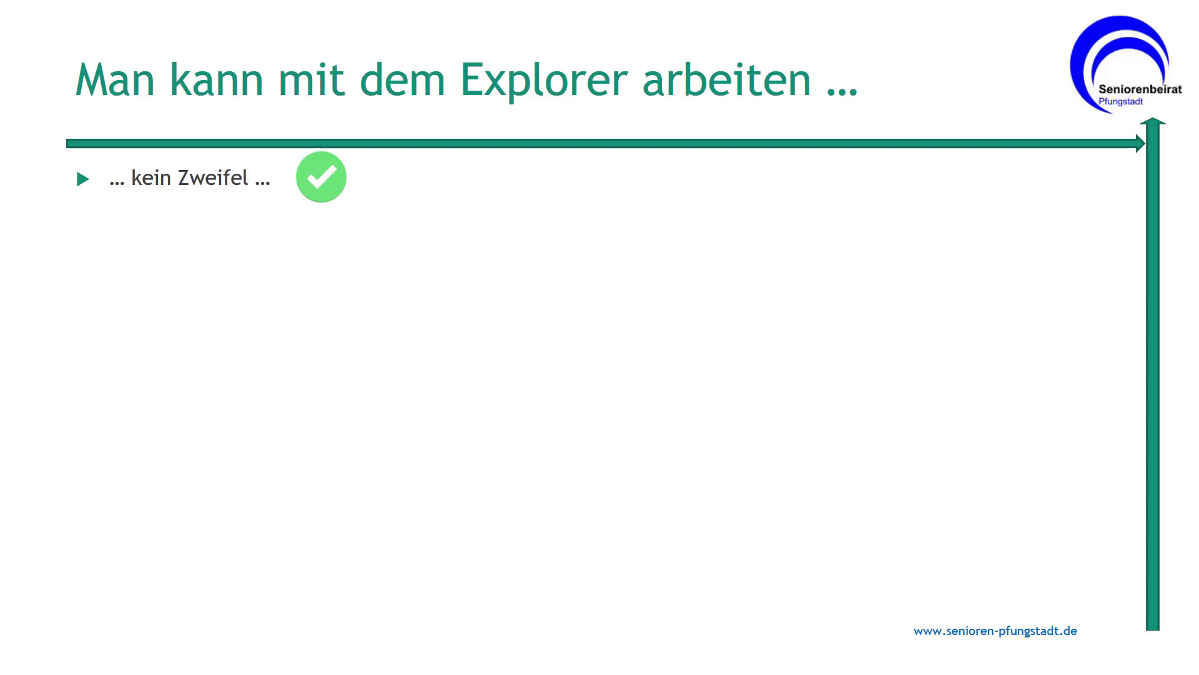
key(Right)
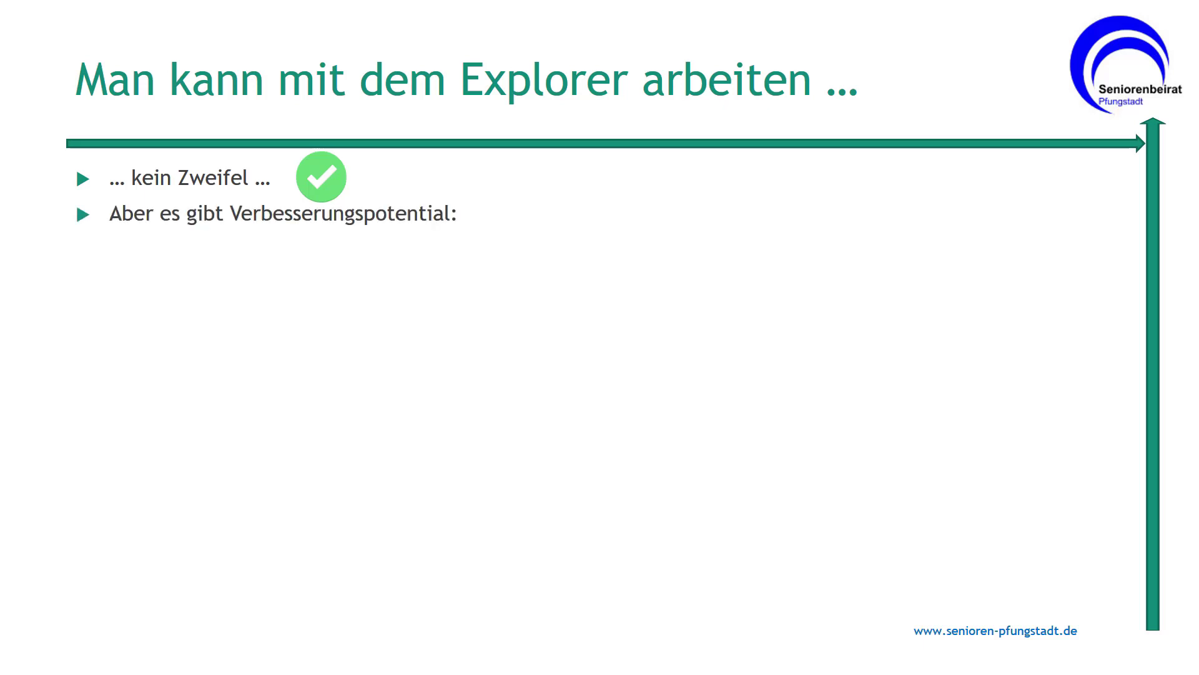